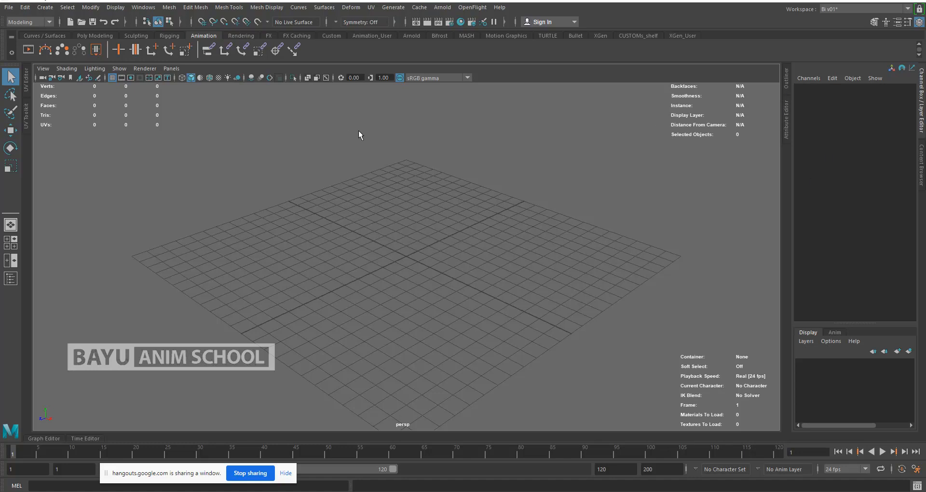
left_click(197, 7)
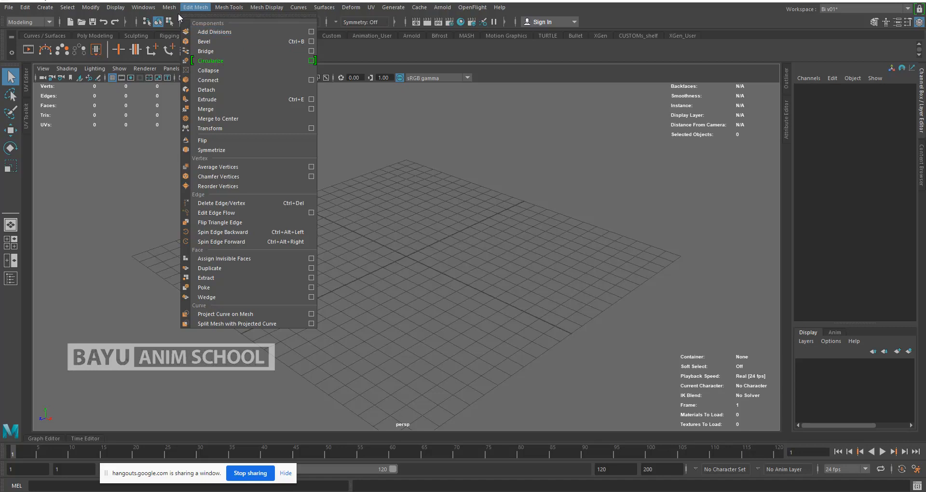
mouse_move(169, 10)
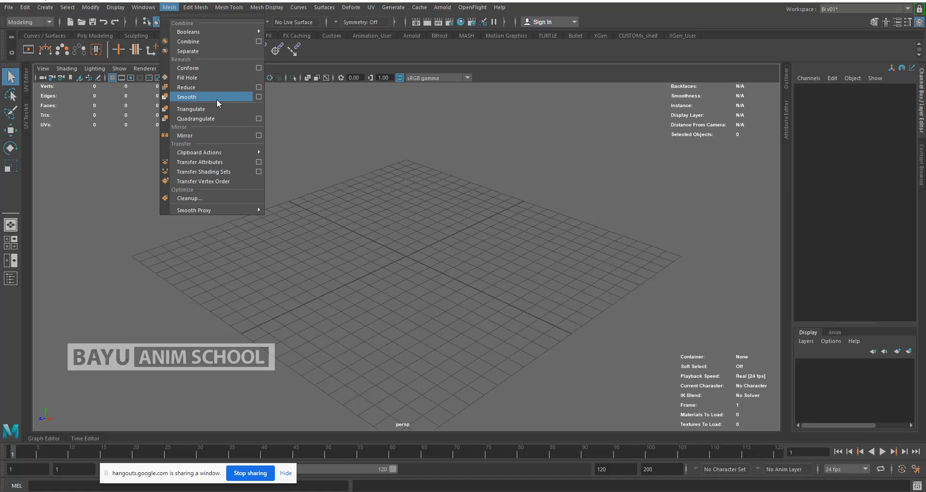
mouse_move(246, 210)
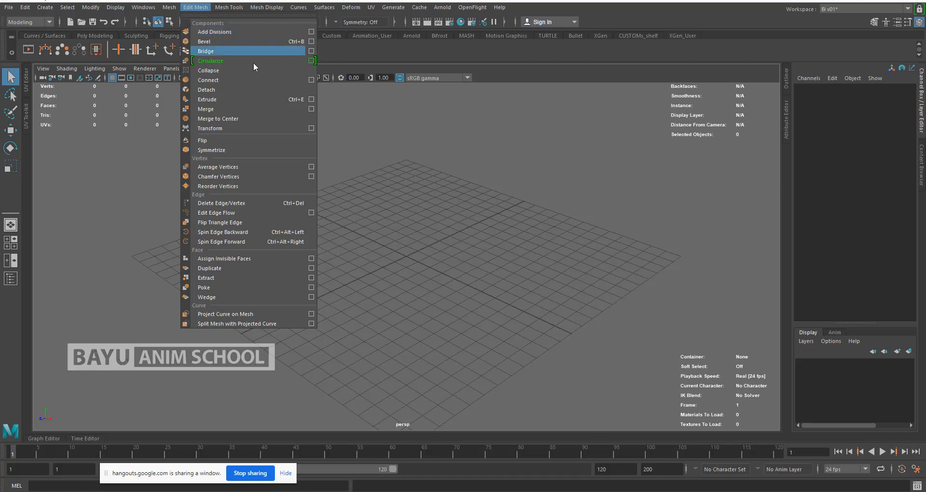
left_click(395, 191)
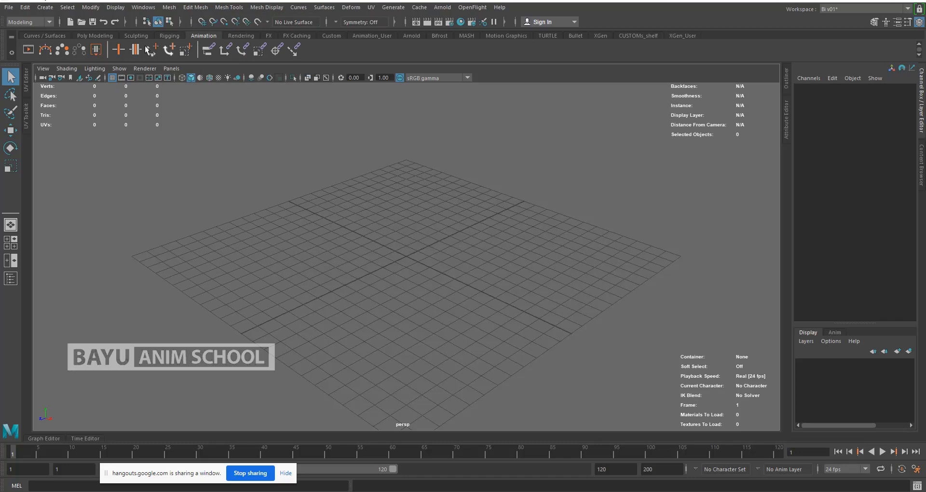
Create a polygon cube at the centre of the grid.
left_click(44, 8)
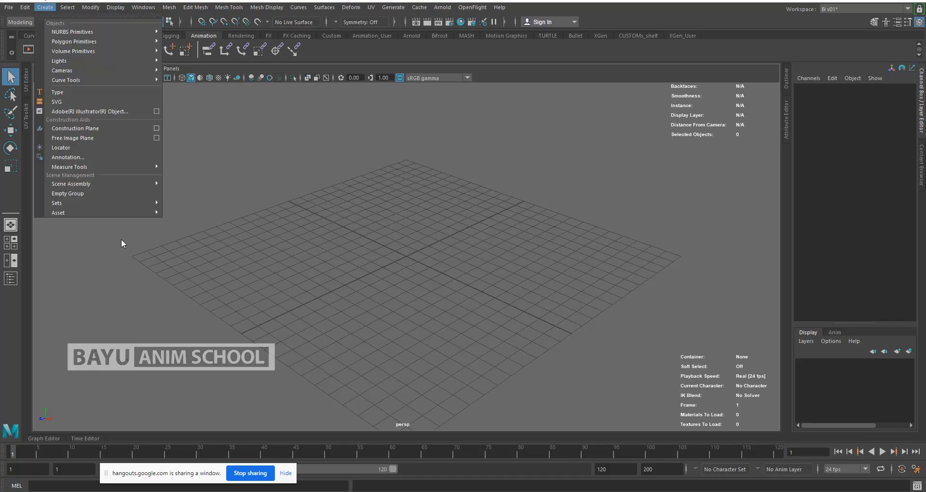
mouse_move(107, 43)
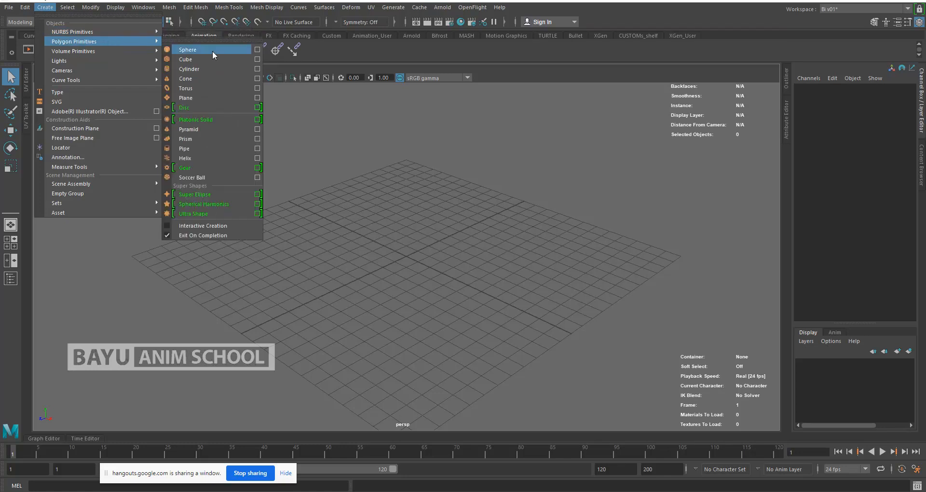
left_click(209, 59)
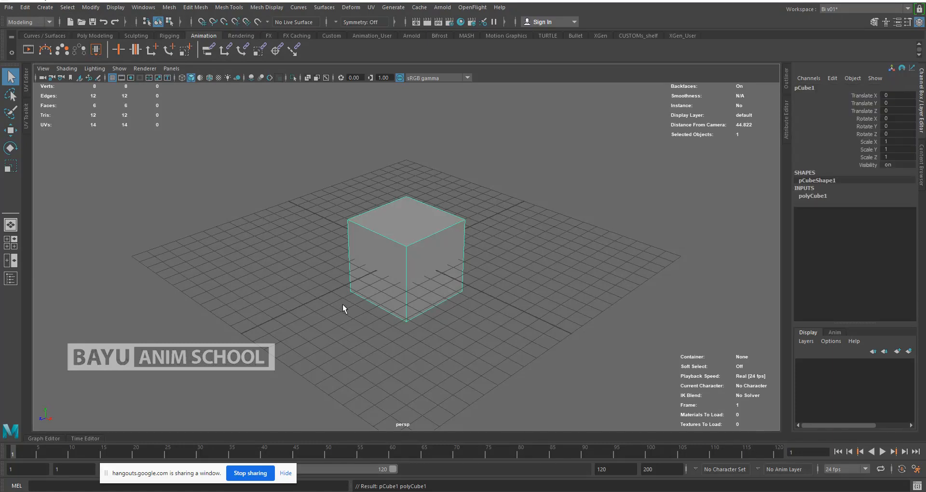
Raise the cube onto the grid by setting its Translate Y to 2.5.
left_click_drag(467, 331, 413, 289, "alt")
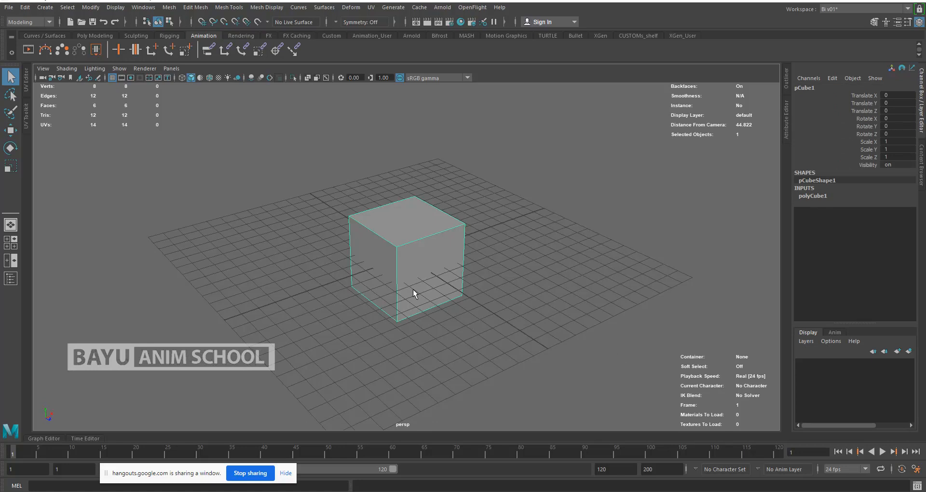
scroll(399, 282, "up", 3)
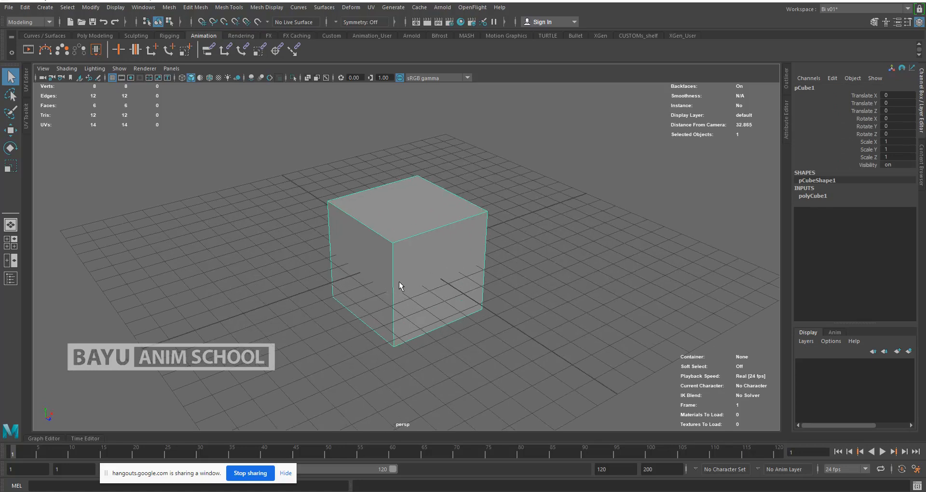
left_click(827, 196)
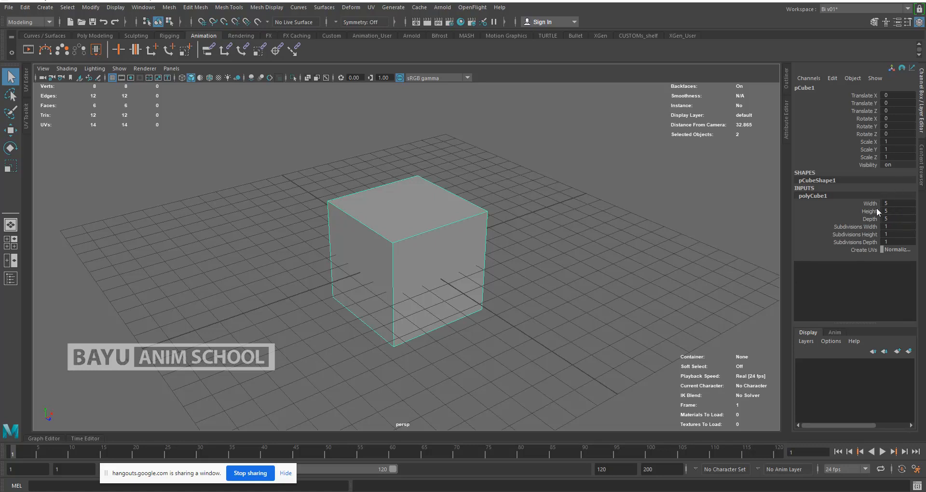
left_click(895, 103)
type("2.5")
key("Return")
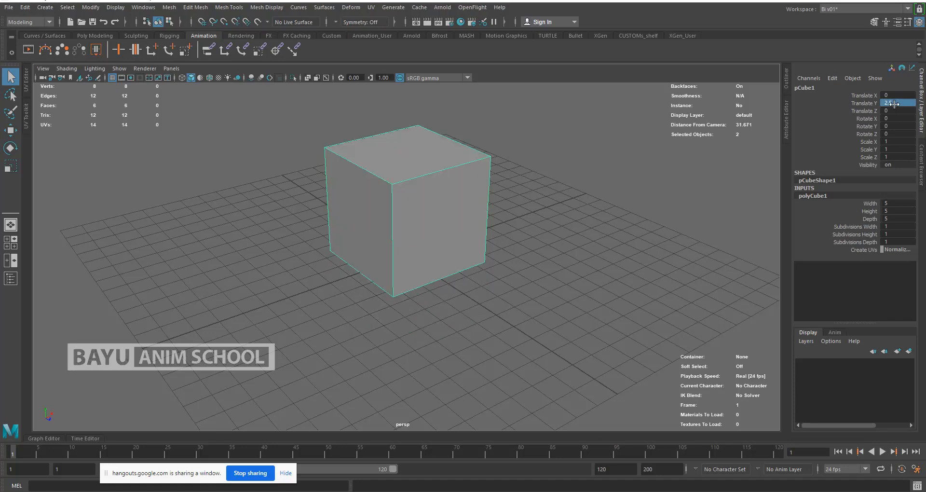
Lengthen the cube into a long box by setting its Depth to 15.
left_click_drag(403, 309, 401, 372, "alt")
middle_click_drag(487, 331, 475, 342, "alt")
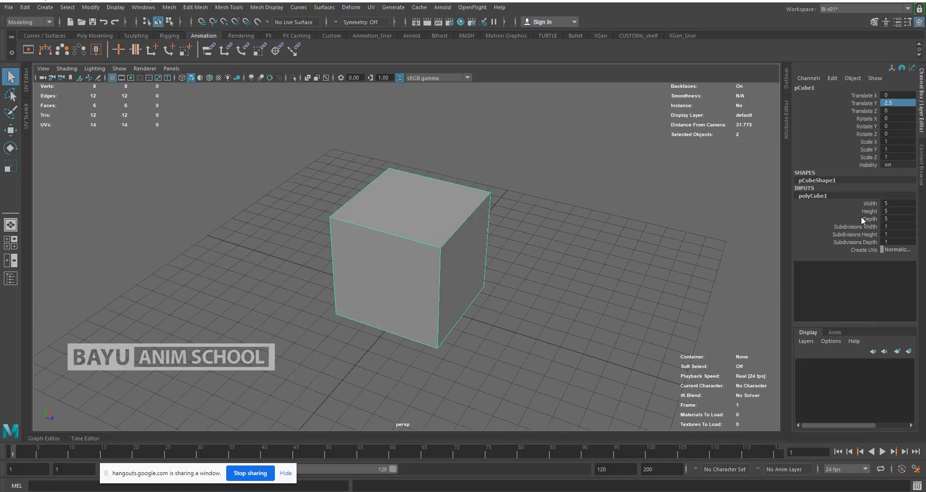
left_click(887, 219)
type("15")
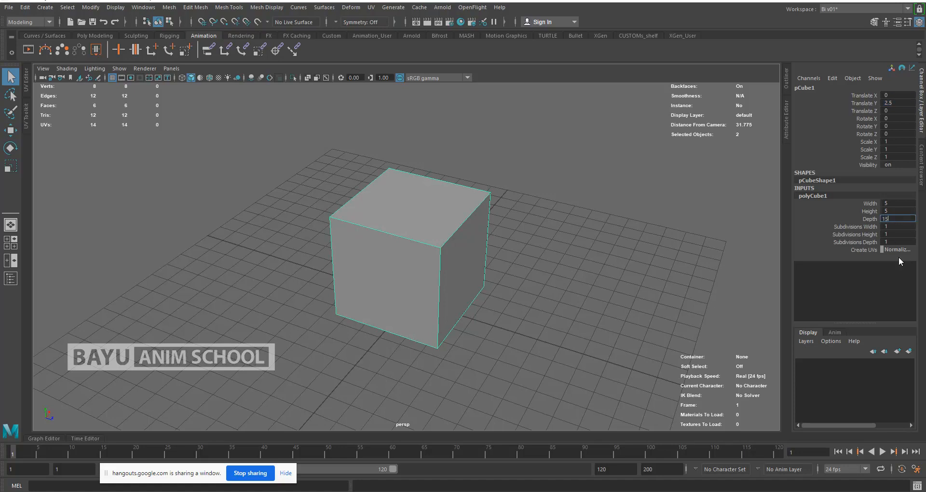
key("Return")
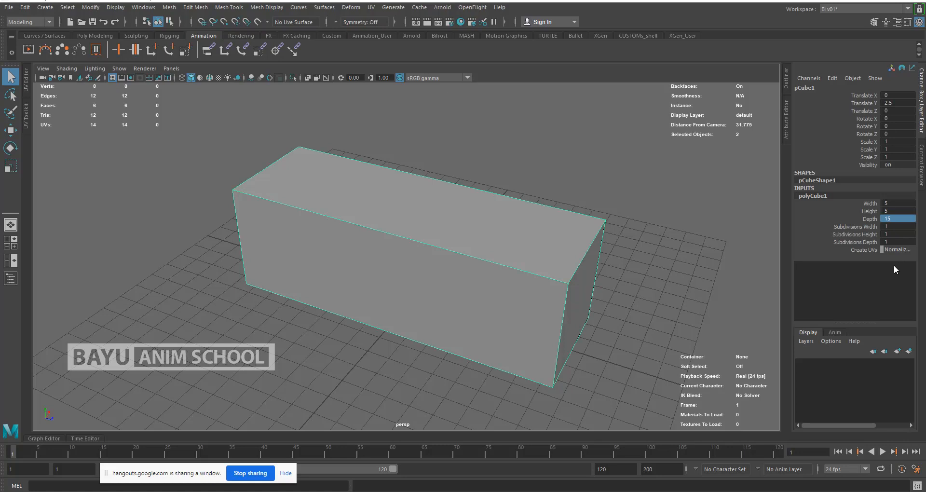
Duplicate the box with Duplicate Special, using reset default settings and Duplicate input graph enabled.
left_click_drag(387, 343, 449, 348, "alt")
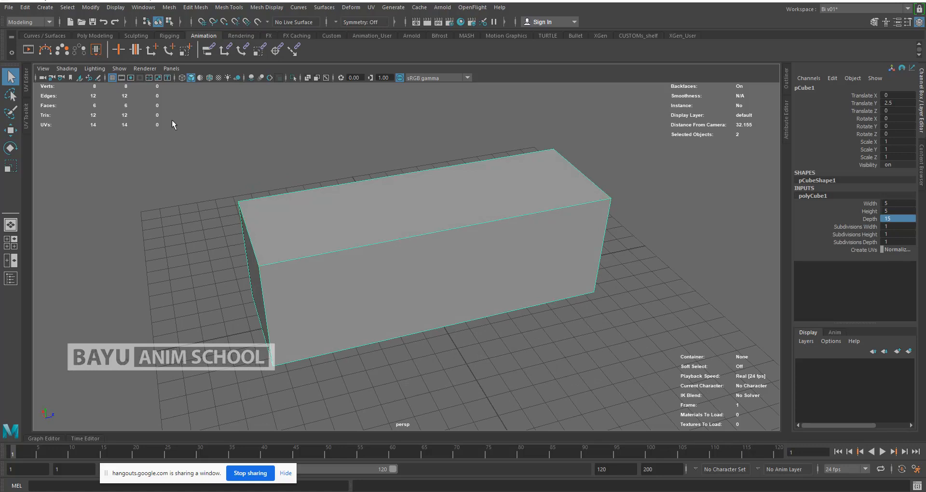
left_click(25, 7)
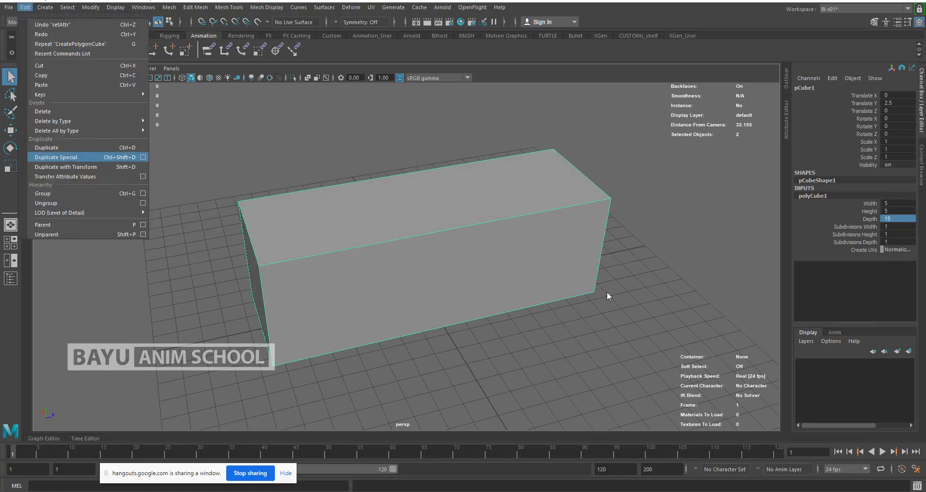
left_click(142, 157)
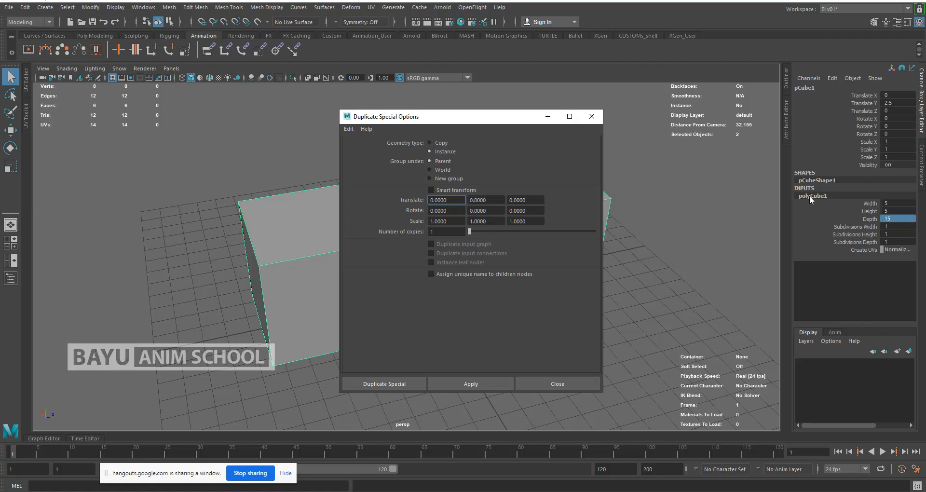
left_click(348, 129)
left_click(369, 148)
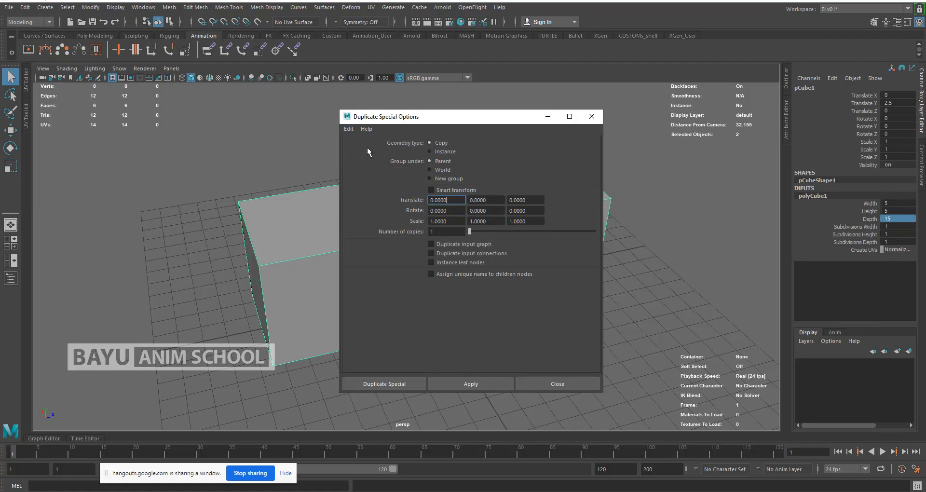
left_click(450, 244)
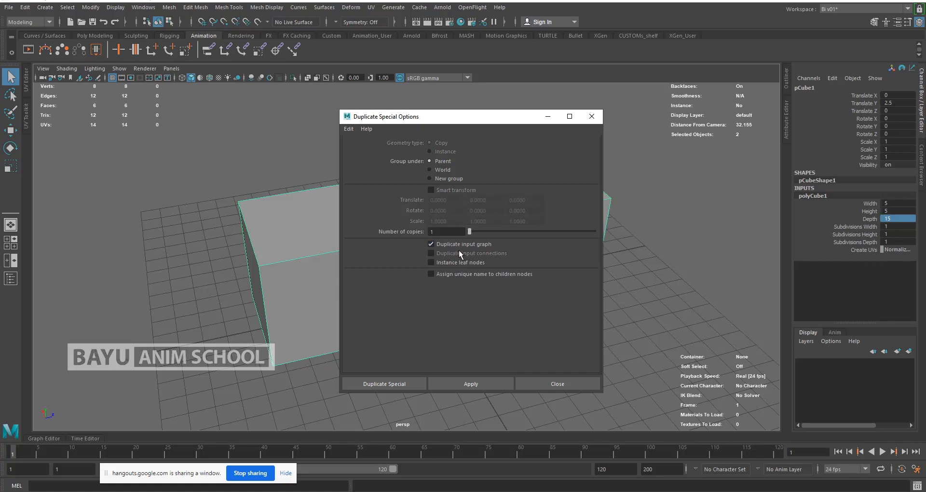
left_click(383, 384)
Move the duplicated box sideways along X, setting its Translate X to 10.
left_click_drag(370, 370, 410, 372, "alt")
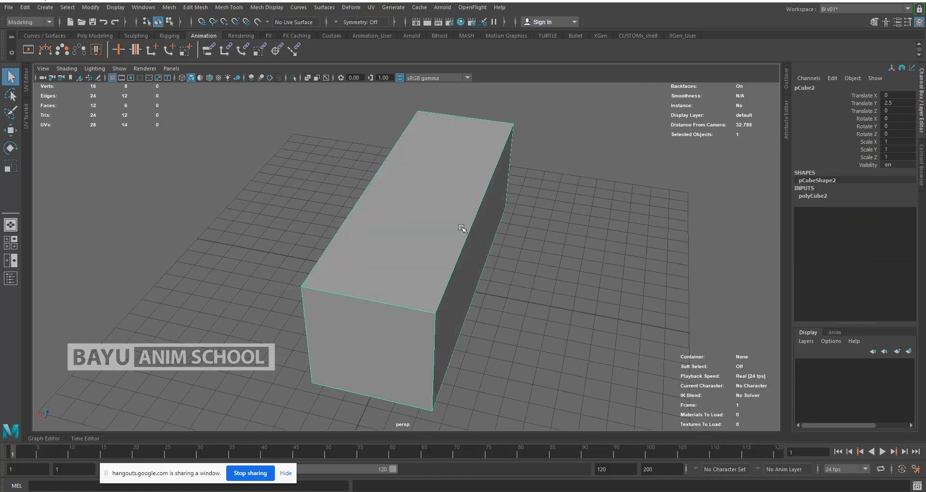
key("w")
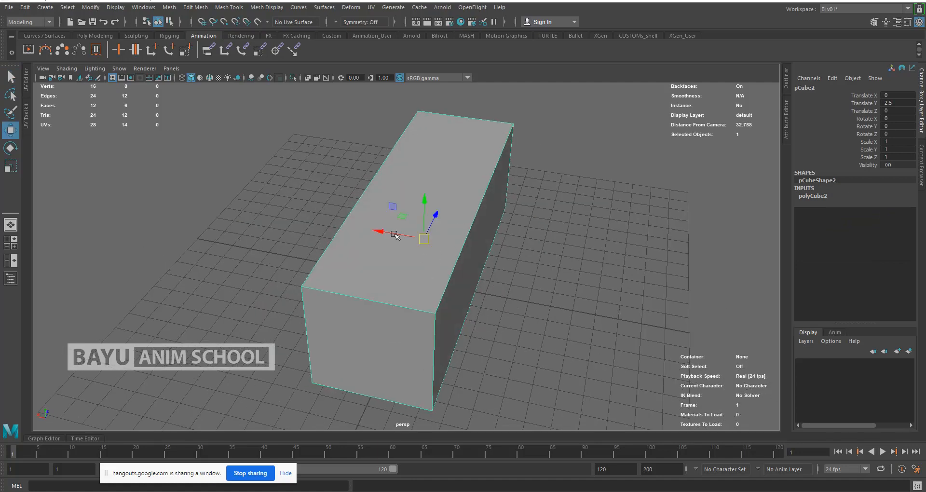
left_click_drag(552, 287, 343, 288, "alt")
left_click_drag(424, 267, 532, 340)
left_click(899, 95)
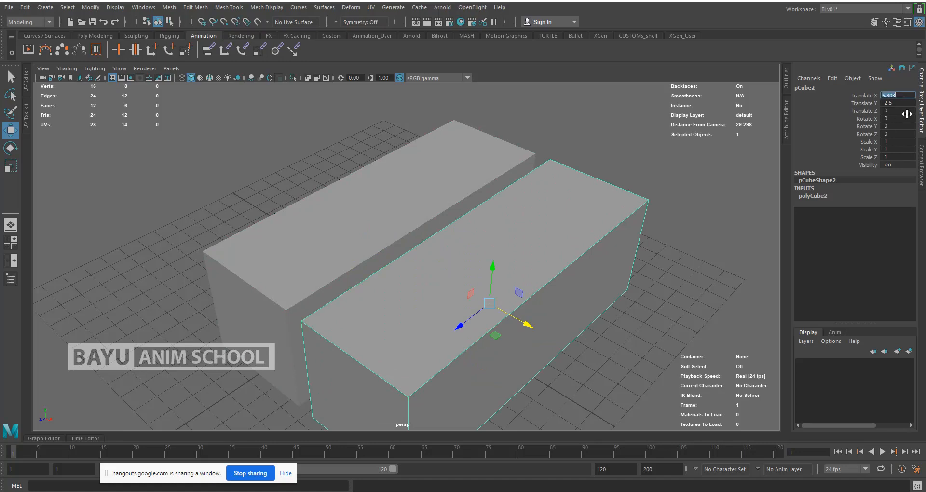
type("10")
key("Return")
scroll(440, 290, "down", 5)
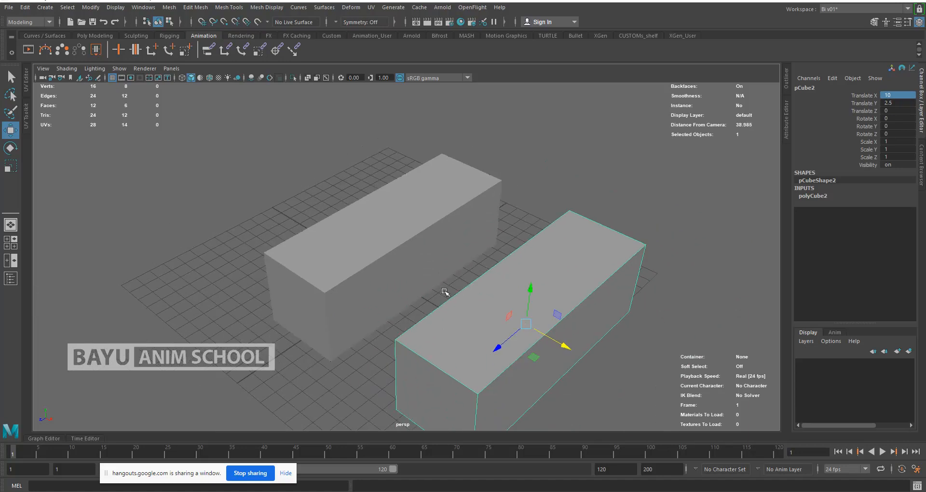
Display wireframe edges on the shaded boxes and clear the selection.
mouse_move(430, 254)
left_mouse_down("alt")
mouse_move(431, 263)
mouse_move(445, 258)
mouse_move(430, 271)
left_mouse_up("alt")
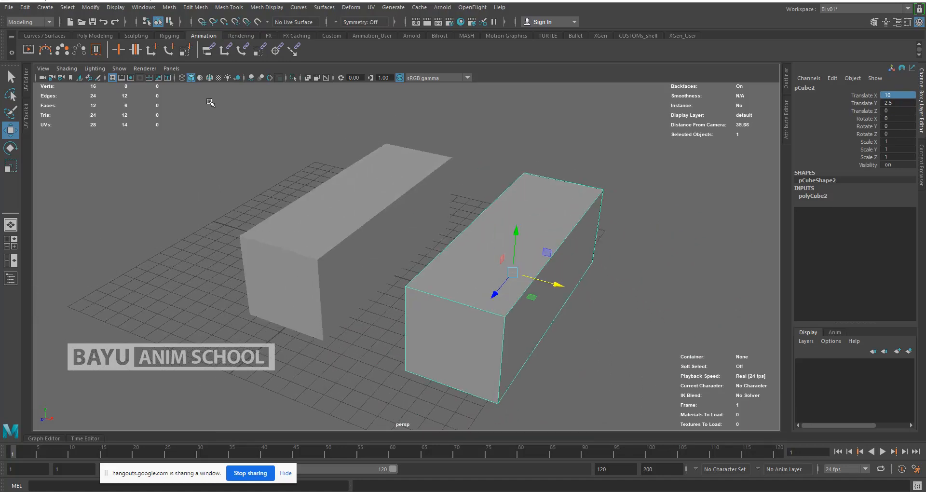
left_click(212, 80)
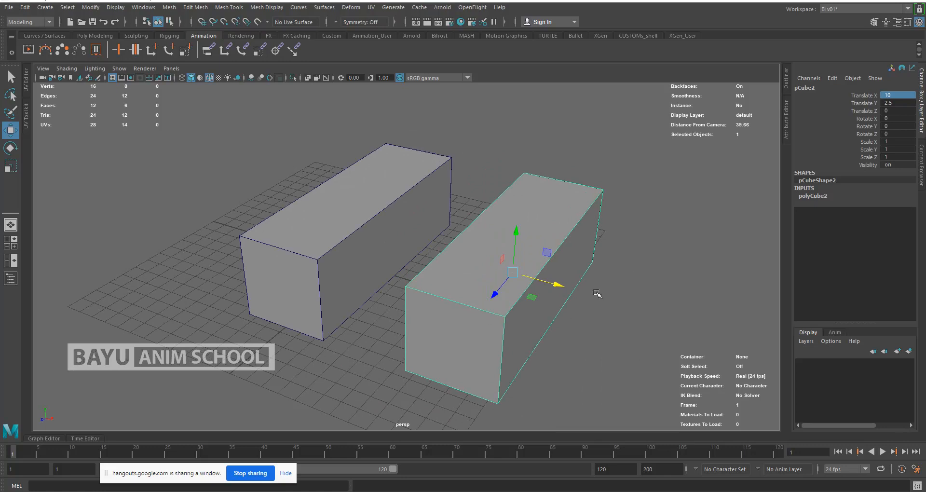
left_click(606, 340)
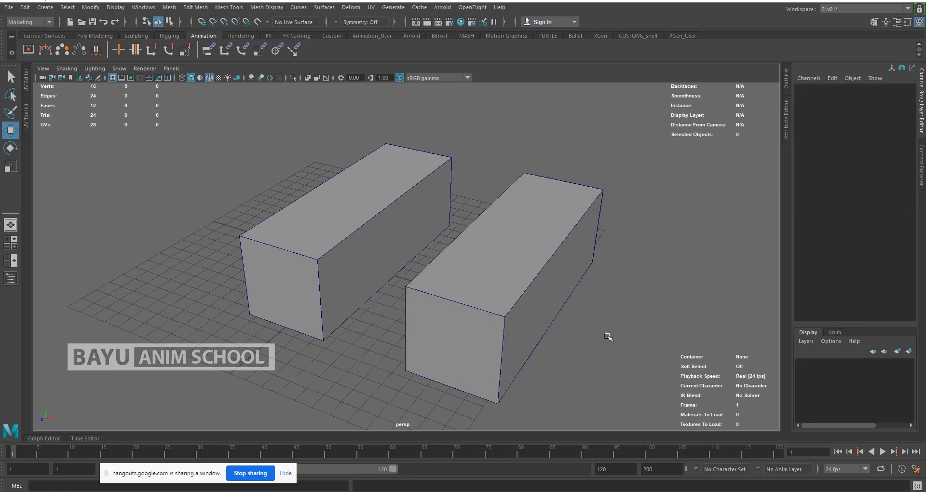
Divide the original box along its length by setting its Subdivisions Depth to 3.
left_click(351, 234)
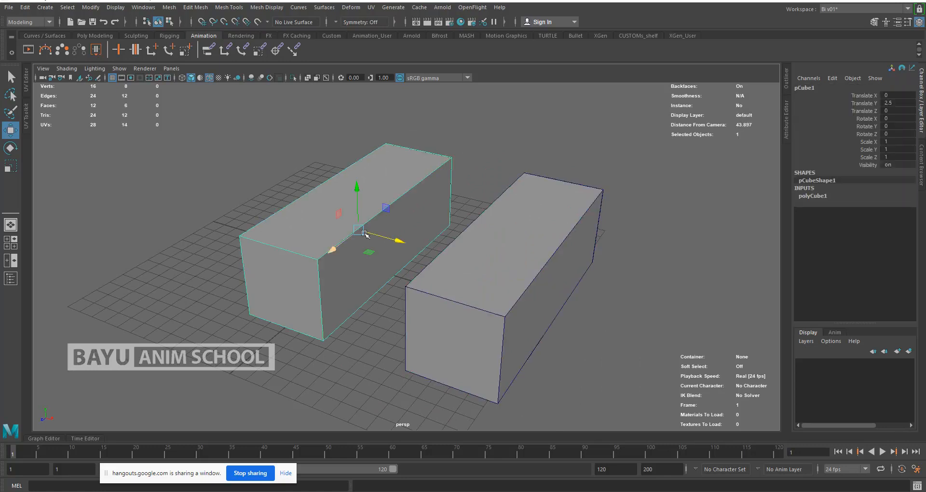
left_click(809, 196)
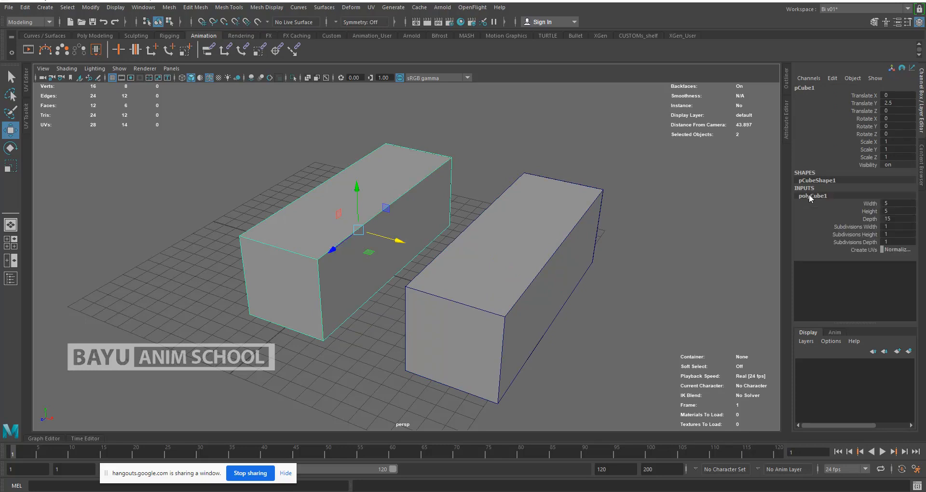
left_click(198, 7)
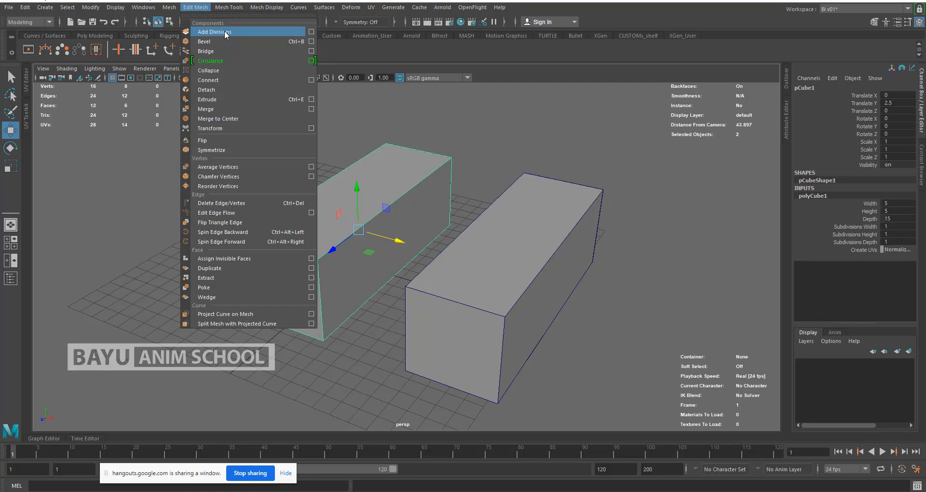
left_click(887, 242)
type("3")
key("Return")
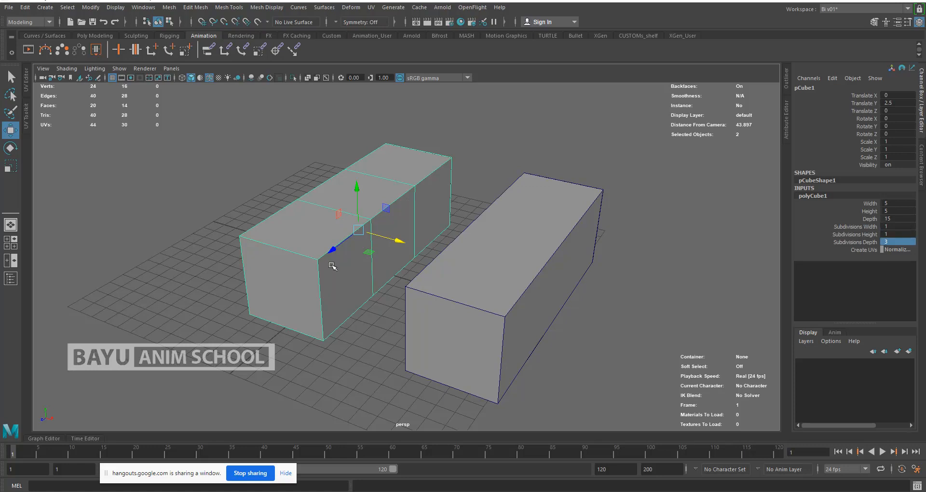
Apply Add Divisions to the duplicated box exponentially with 3 division levels in quads mode.
left_click(509, 270)
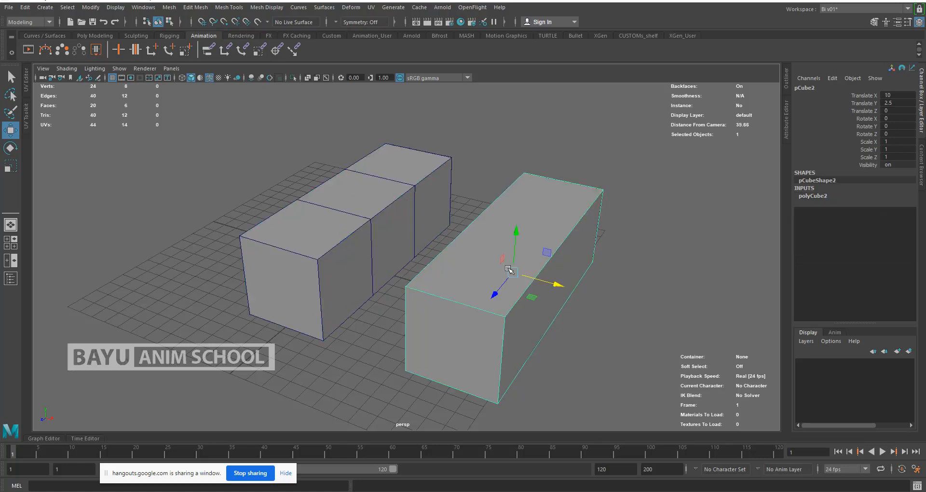
left_click(198, 8)
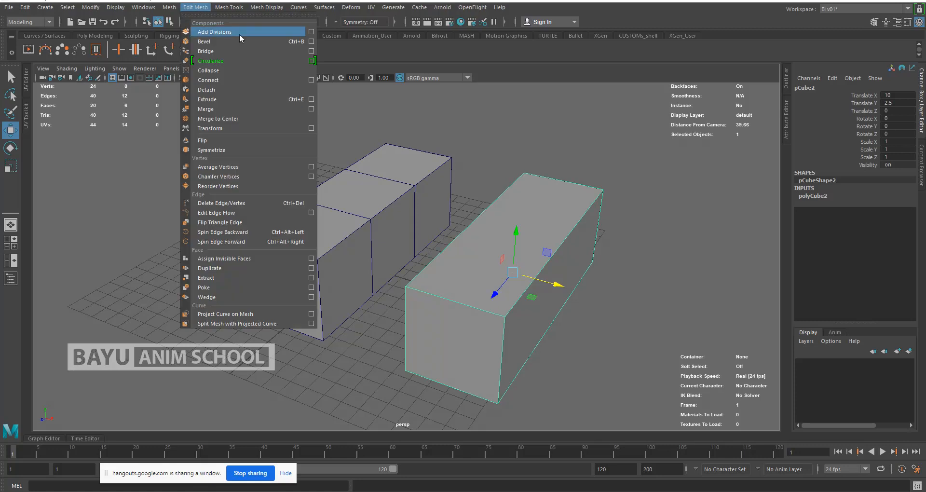
left_click(311, 33)
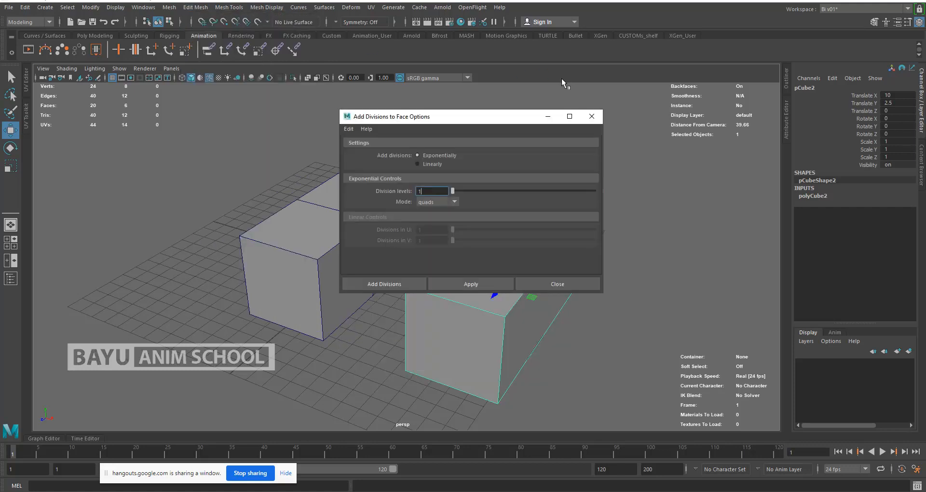
left_click_drag(465, 122, 218, 120)
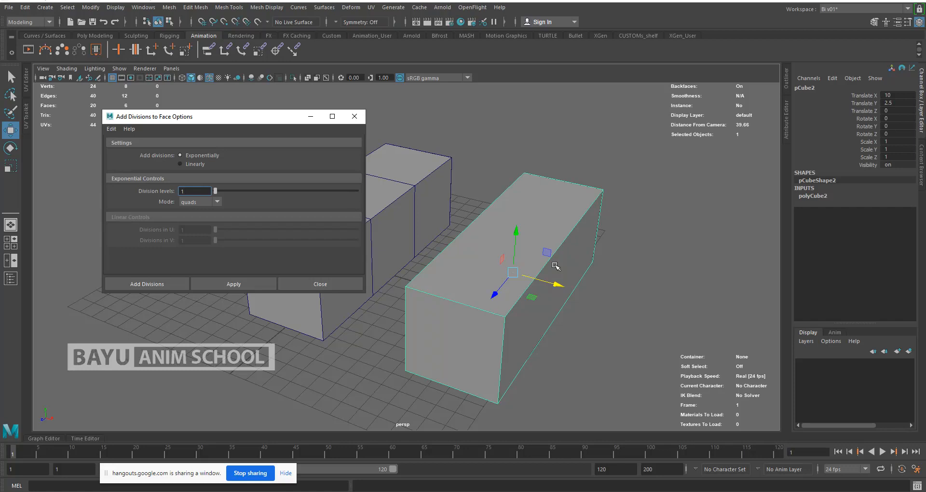
double_click(195, 192)
left_click(243, 284)
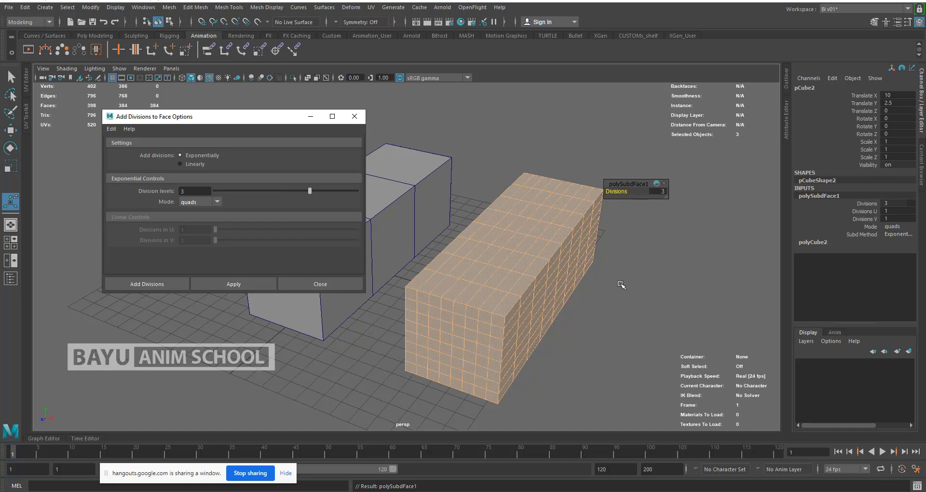
Try Divisions values of 1 and 2 on the duplicated box and close the Add Divisions options.
left_click(659, 191)
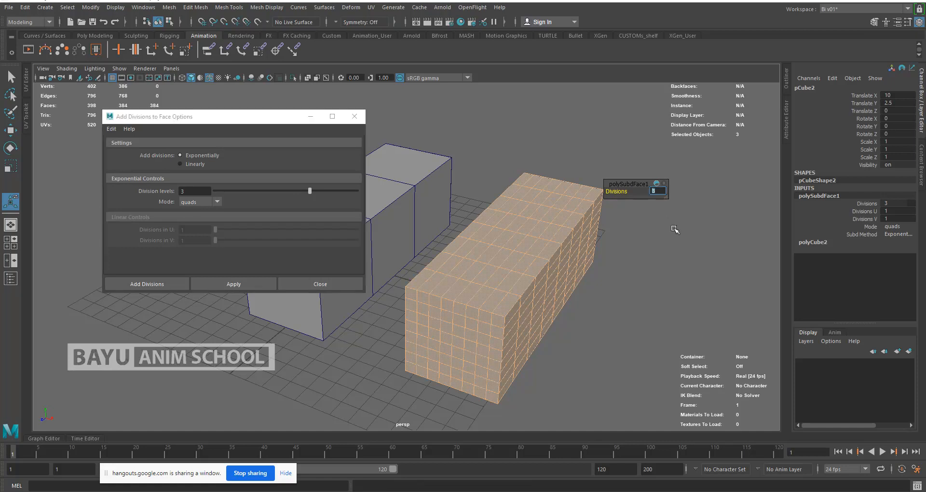
type("1")
key("Return")
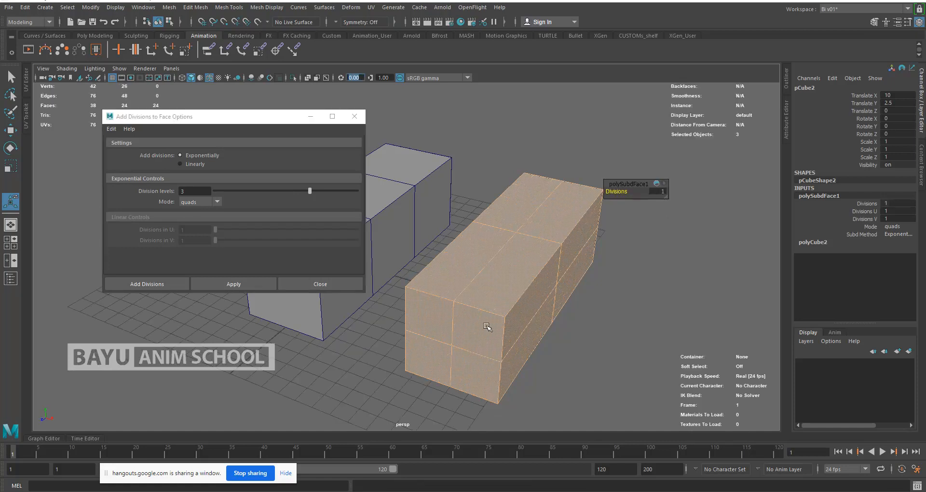
left_click(657, 192)
key("Return")
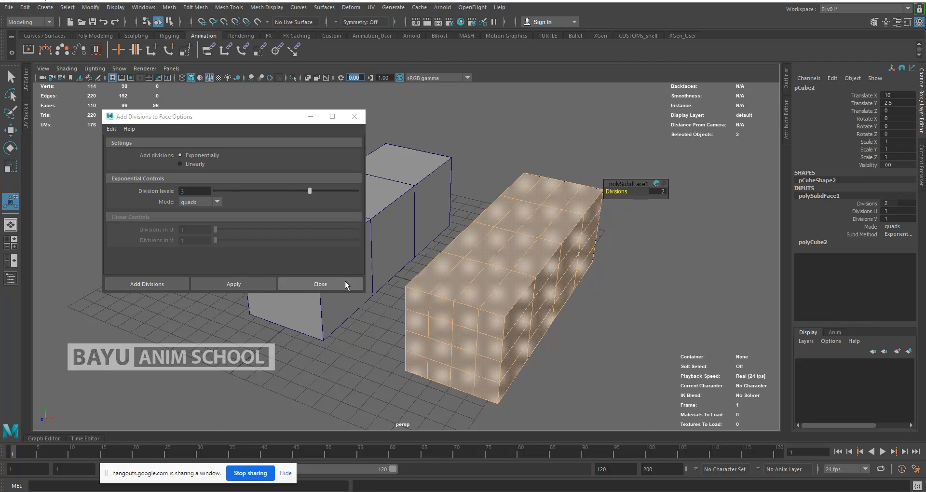
left_click(331, 285)
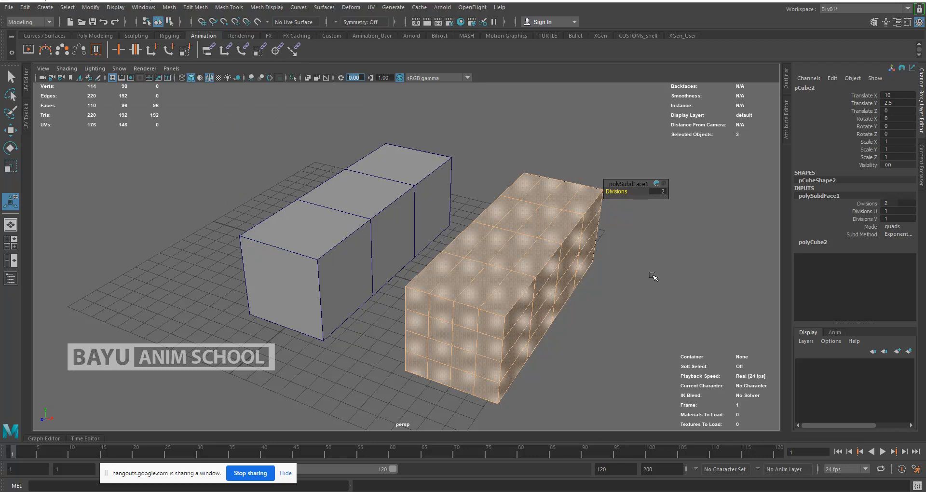
right_click_drag(652, 274, 687, 189)
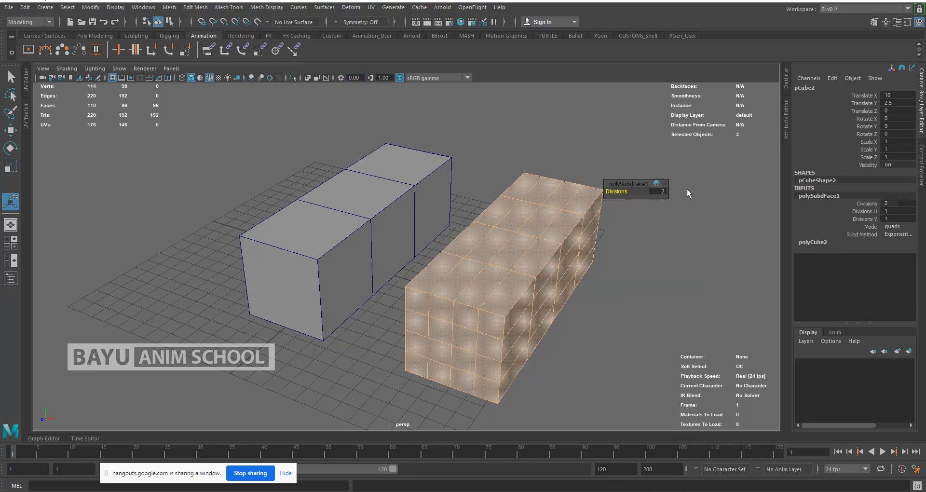
left_click(690, 282)
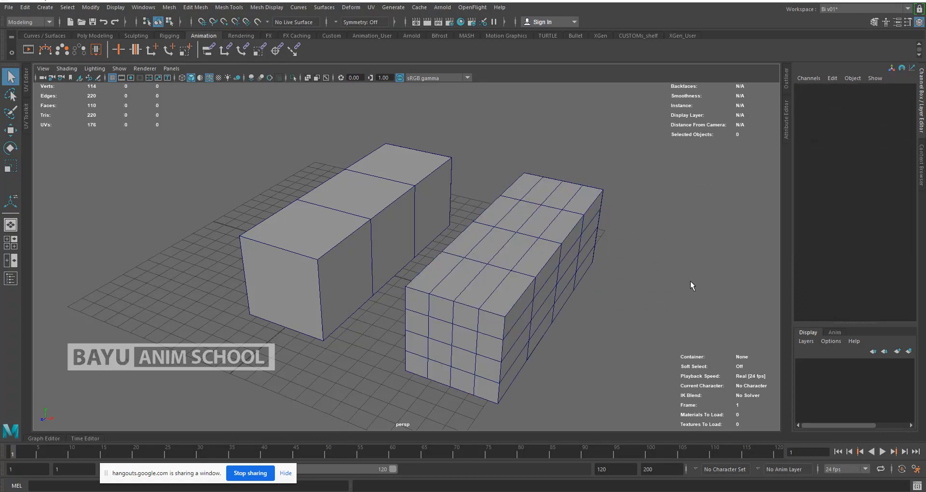
Undo the Divisions changes and the Add Divisions operation on the duplicated box.
key("ctrl+z")
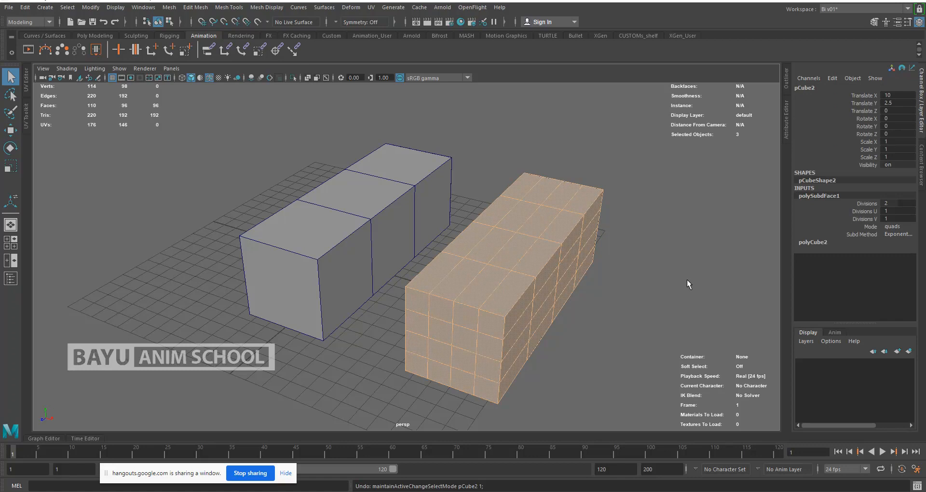
key("ctrl+z")
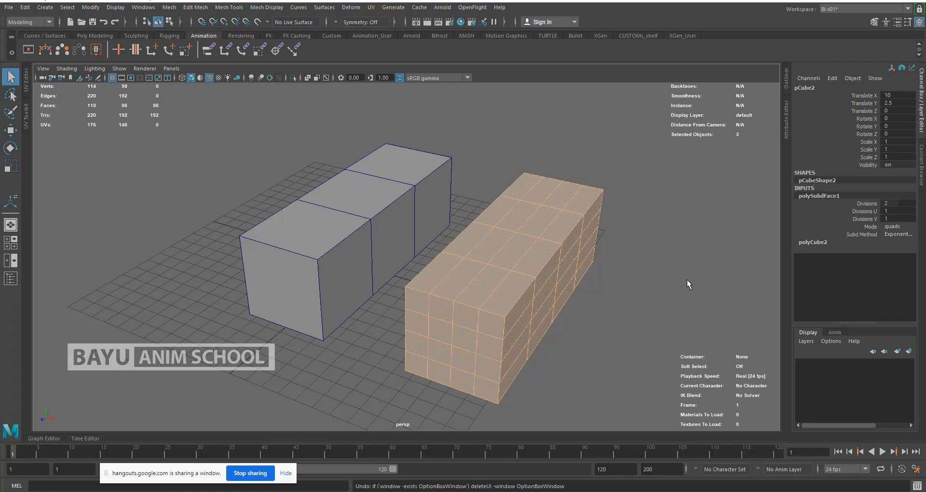
key("ctrl+z")
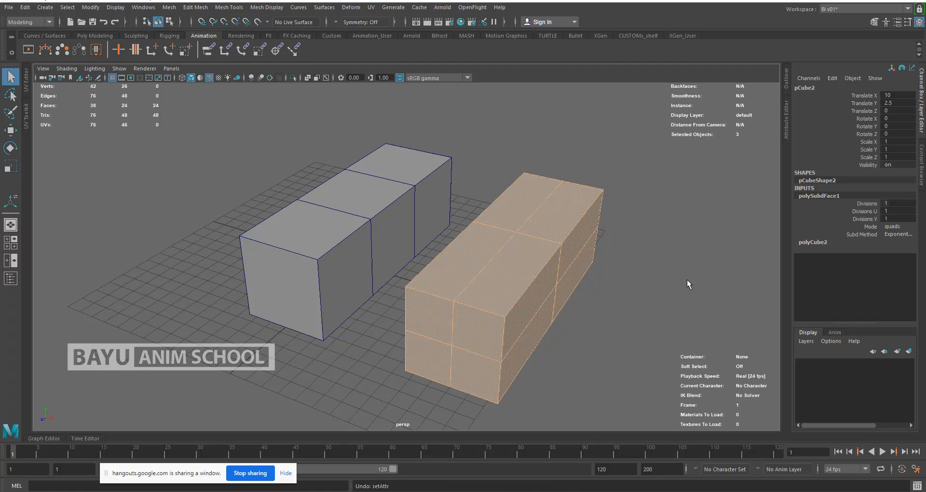
key("ctrl+z")
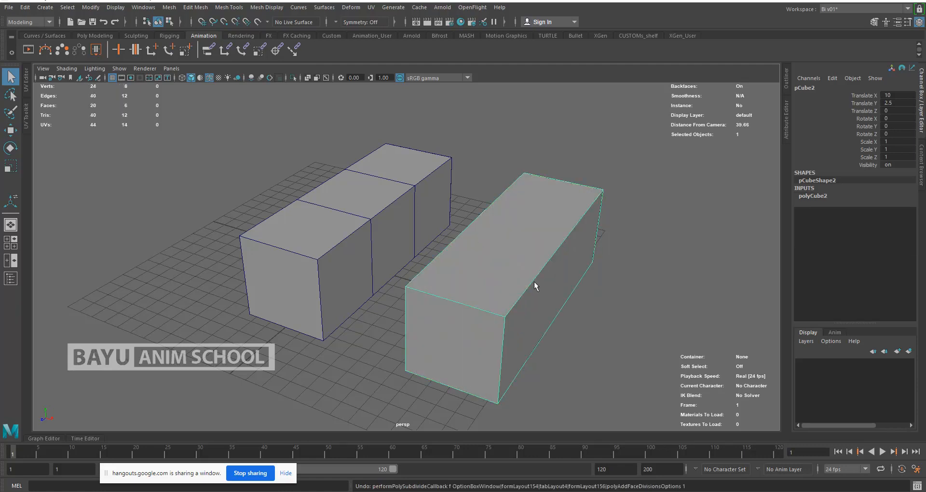
Apply exponential Add Divisions with 2 division levels in quads mode to only the four long faces of the duplicated box.
left_click_drag(578, 311, 549, 311, "alt")
left_click_drag(469, 260, 451, 253, "alt")
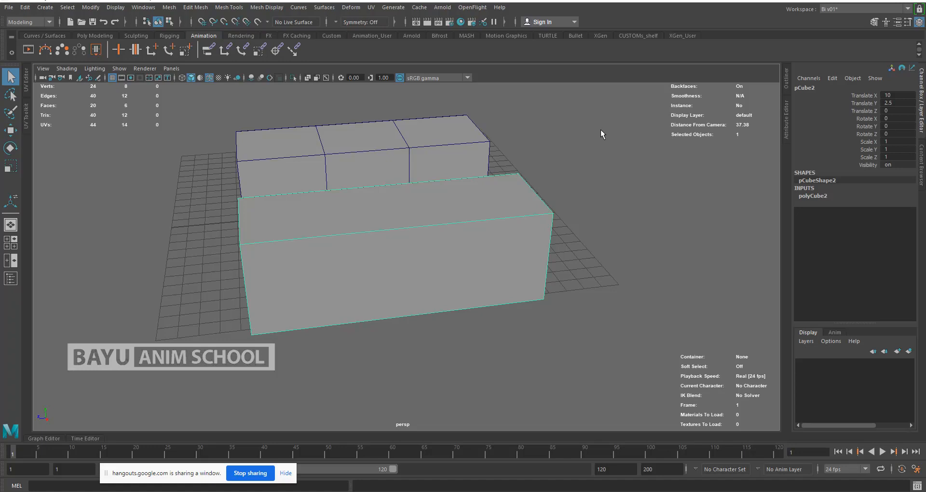
right_click_drag(600, 130, 598, 148)
left_click(436, 349)
left_click_drag(346, 161, 438, 382)
mouse_move(371, 300)
left_mouse_down("alt")
mouse_move(496, 299)
mouse_move(568, 270)
mouse_move(558, 221)
mouse_move(437, 254)
mouse_move(363, 296)
mouse_move(362, 314)
mouse_move(375, 302)
left_mouse_up("alt")
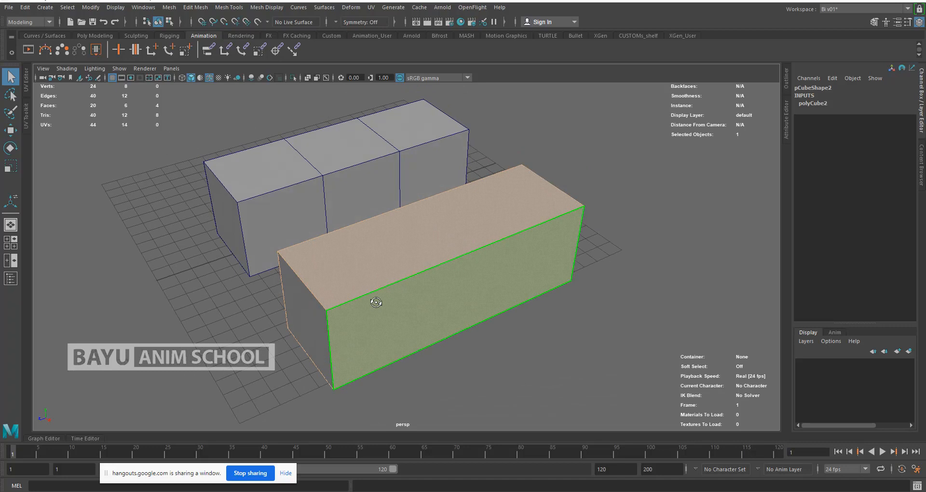
left_click(203, 8)
left_click(313, 32)
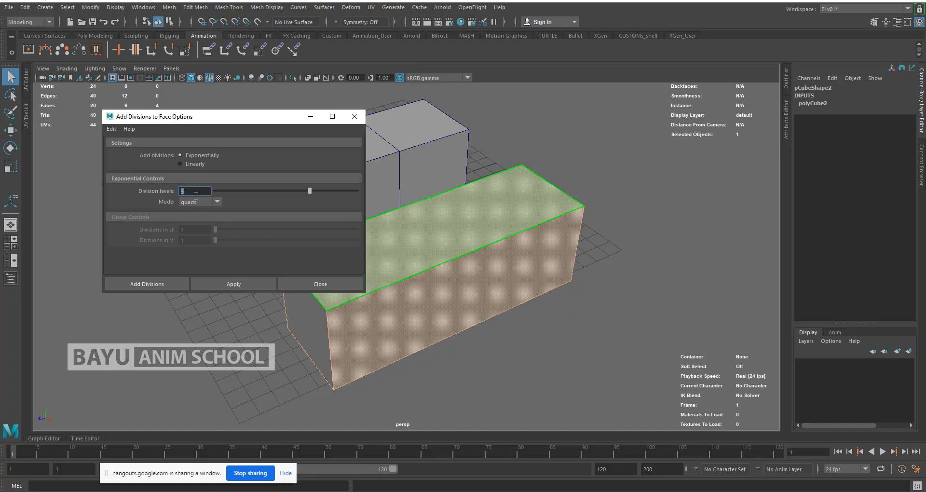
key("Return")
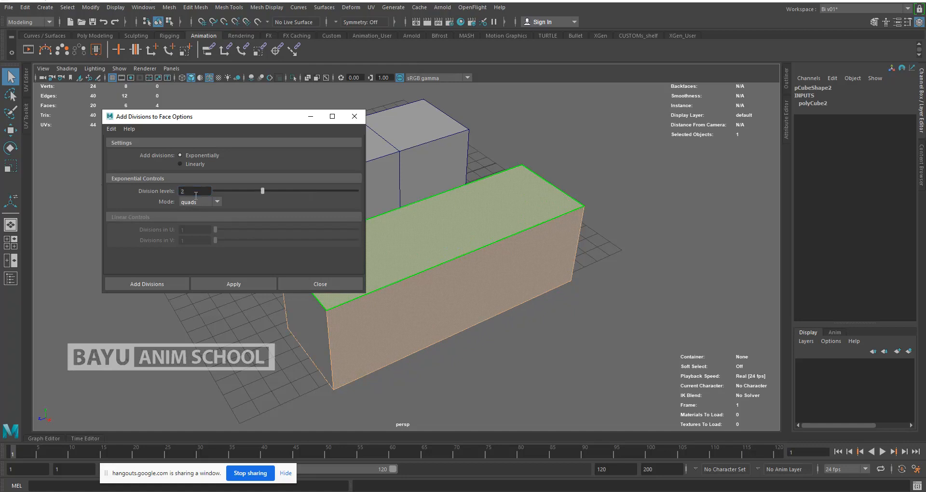
left_click(239, 284)
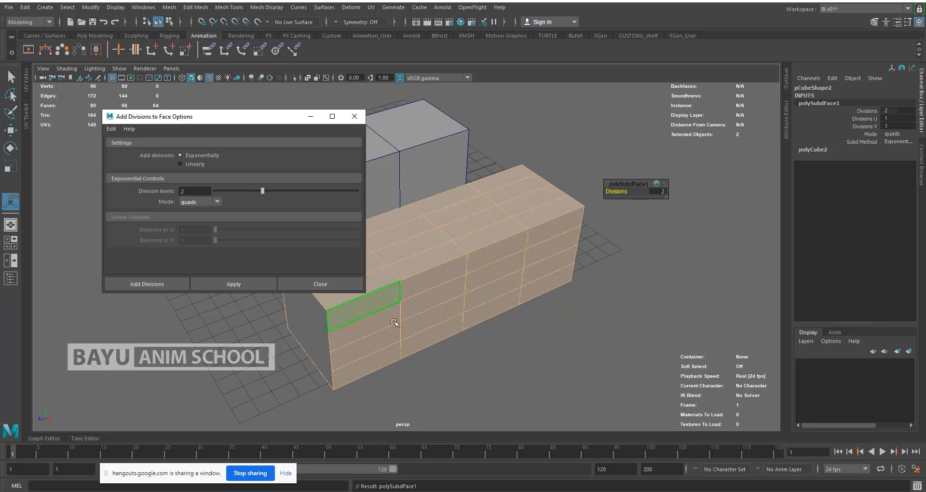
left_click(217, 202)
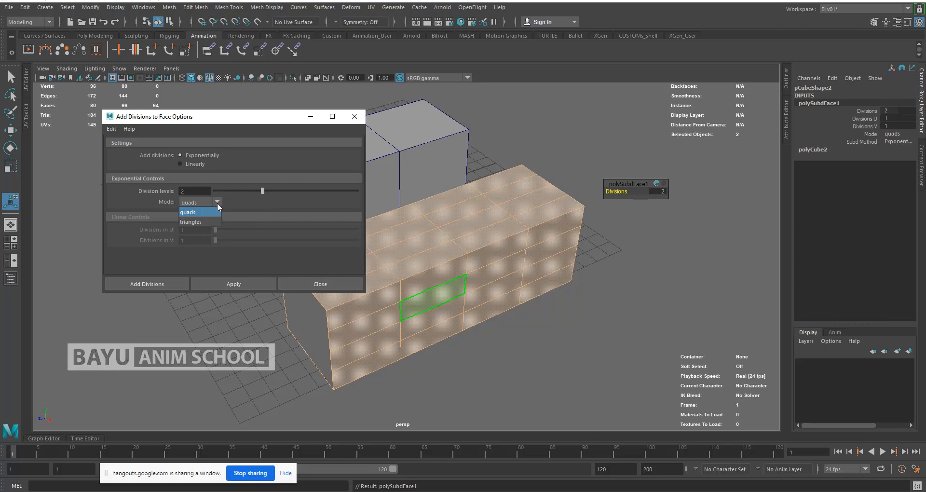
left_click(217, 203)
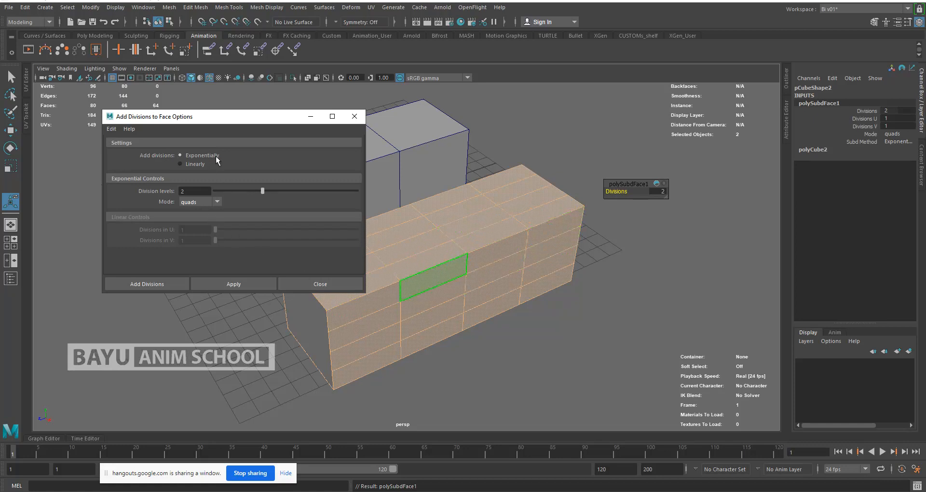
Move the options dialog aside, return to object selection and duplicate the original box with Duplicate Special.
left_click_drag(227, 117, 189, 120)
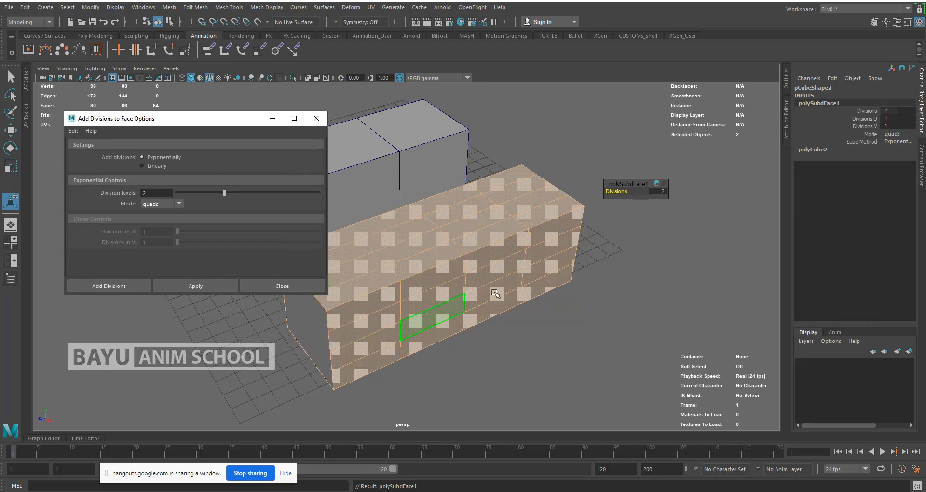
left_click_drag(485, 285, 595, 308, "alt")
left_click_drag(593, 275, 481, 208, "alt")
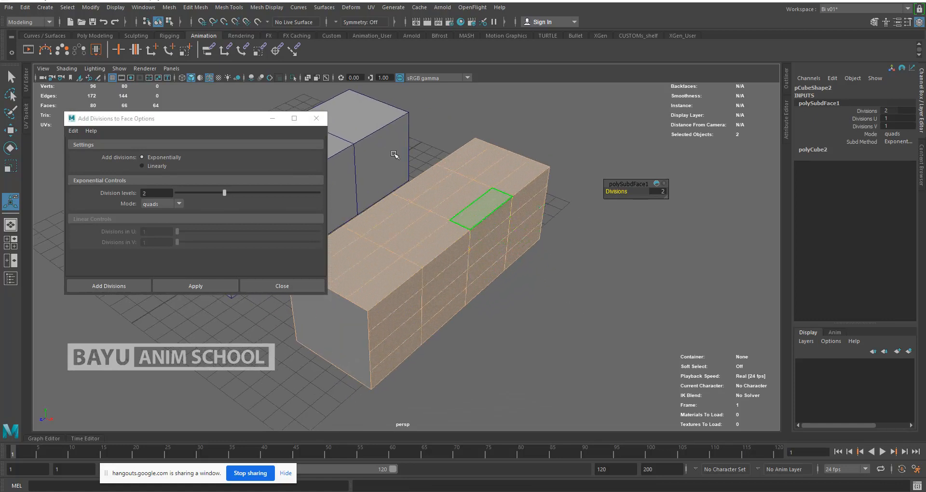
key("ctrl+z")
right_click_drag(530, 114, 583, 97)
left_click(24, 8)
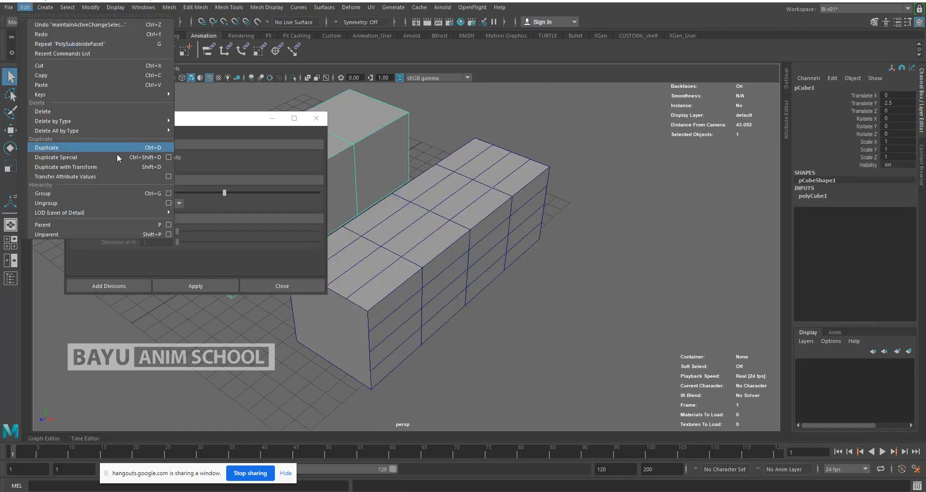
left_click(111, 158)
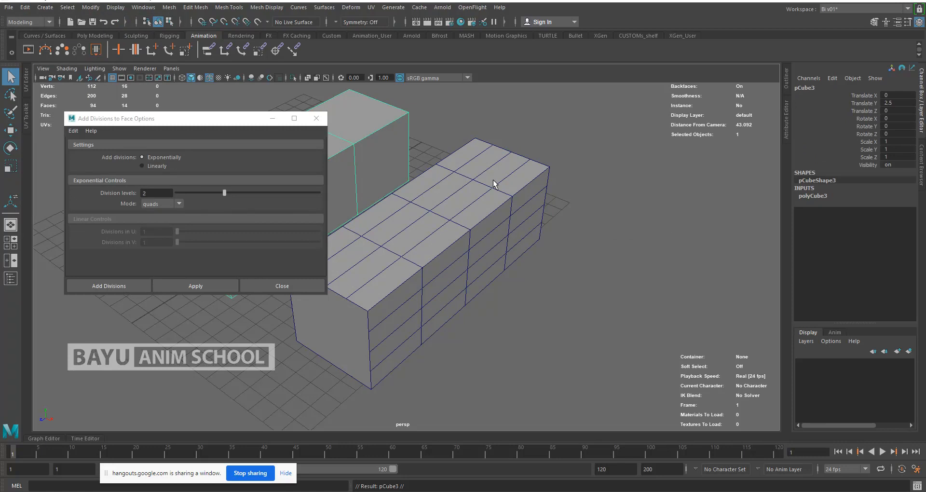
Move the new copy along X past the other boxes, setting its Translate X to 20.
key("w")
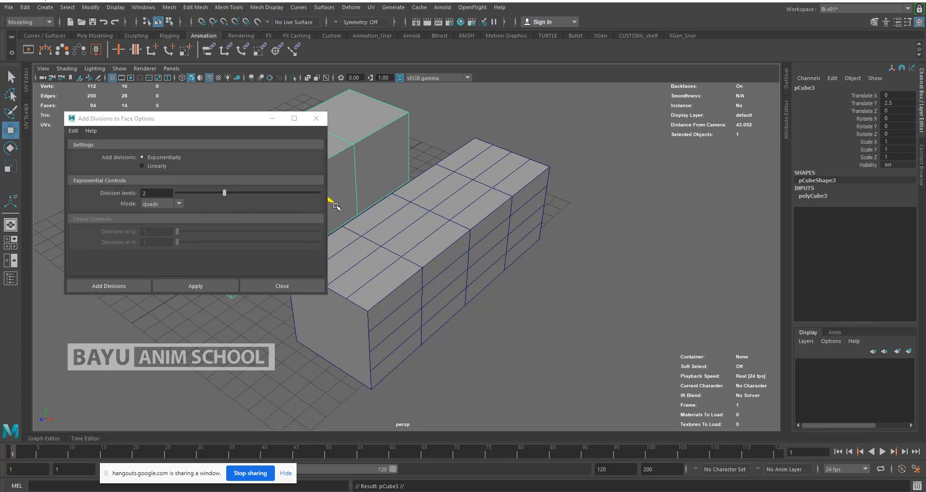
left_click_drag(344, 212, 657, 381)
double_click(905, 95)
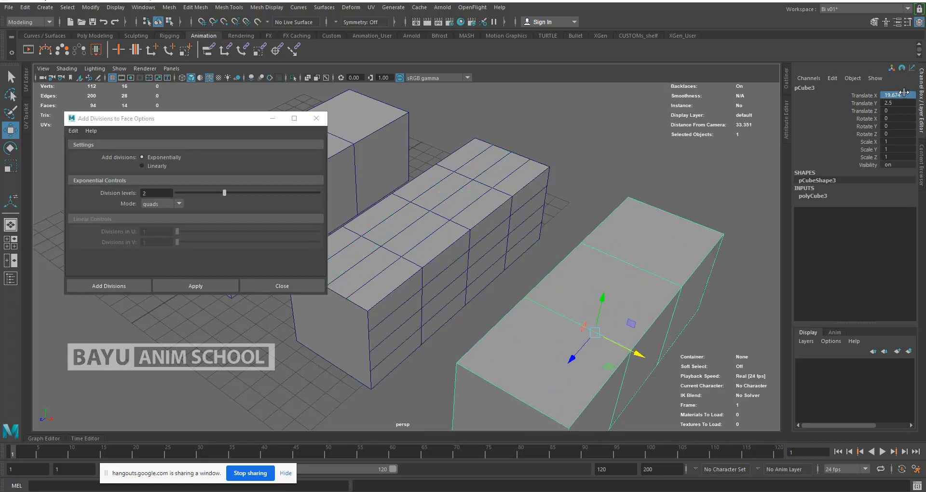
type("20")
key("Return")
Set the new copy's Subdivisions Depth to 1 and switch the Add Divisions method to Linearly.
scroll(559, 223, "down", 3)
left_click_drag(599, 278, 601, 255, "alt")
left_click(813, 196)
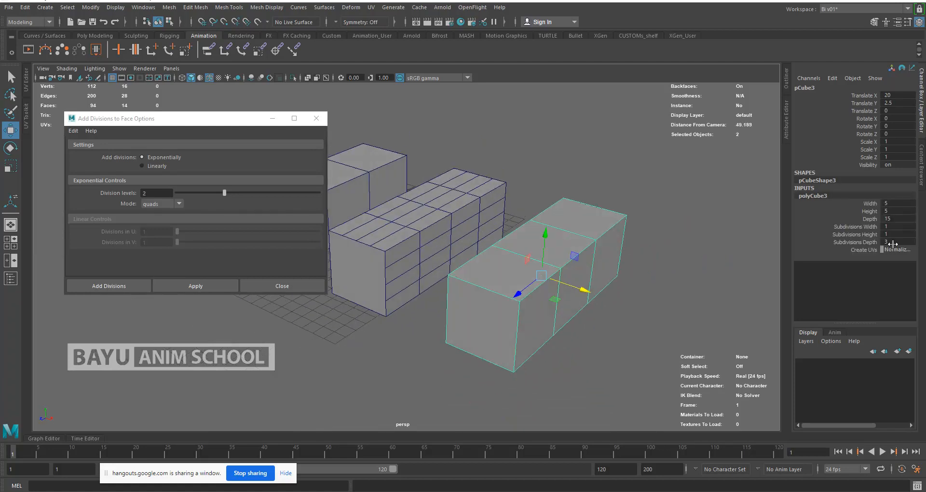
double_click(901, 219)
double_click(895, 241)
key("Return")
left_click(158, 168)
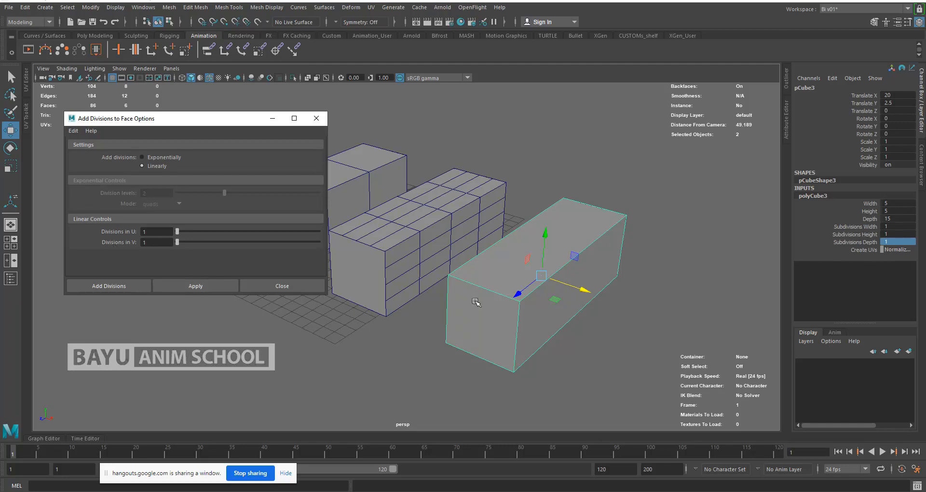
Duplicate the undivided box with Duplicate Special and place the copy at Translate X 30.
left_click_drag(606, 260, 523, 250, "alt")
left_click(25, 7)
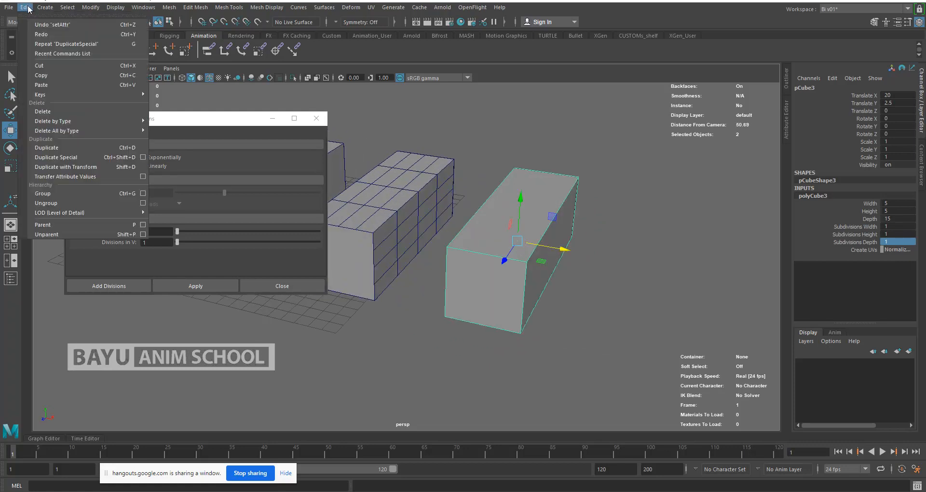
left_click(67, 165)
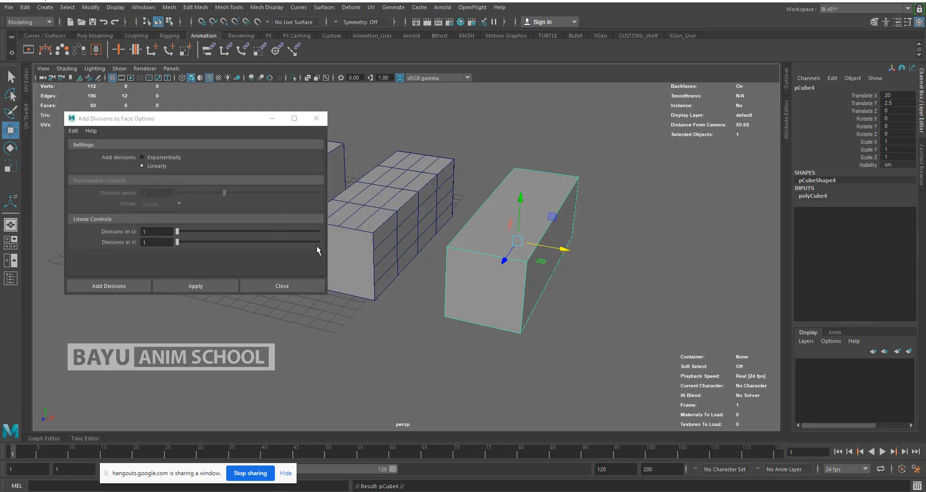
left_click_drag(563, 251, 620, 254)
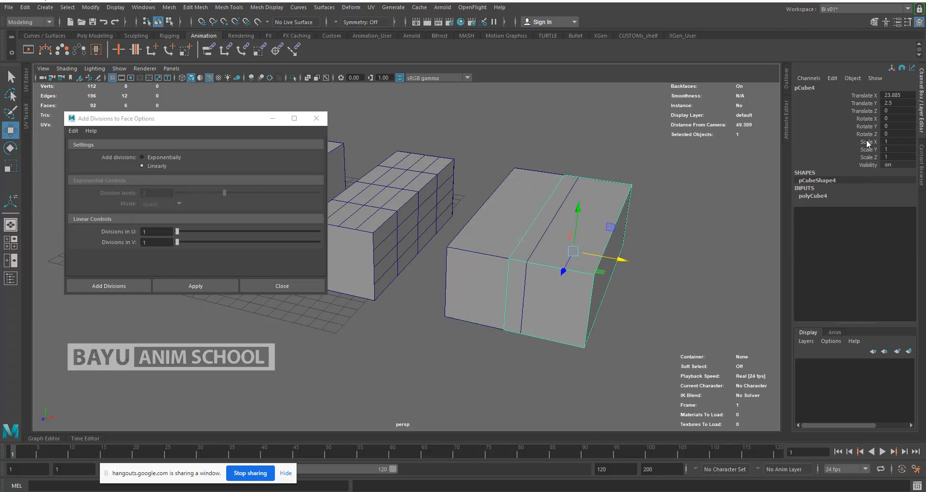
left_click(902, 95)
double_click(902, 95)
type("25")
key("Return")
double_click(902, 95)
type("30")
key("Return")
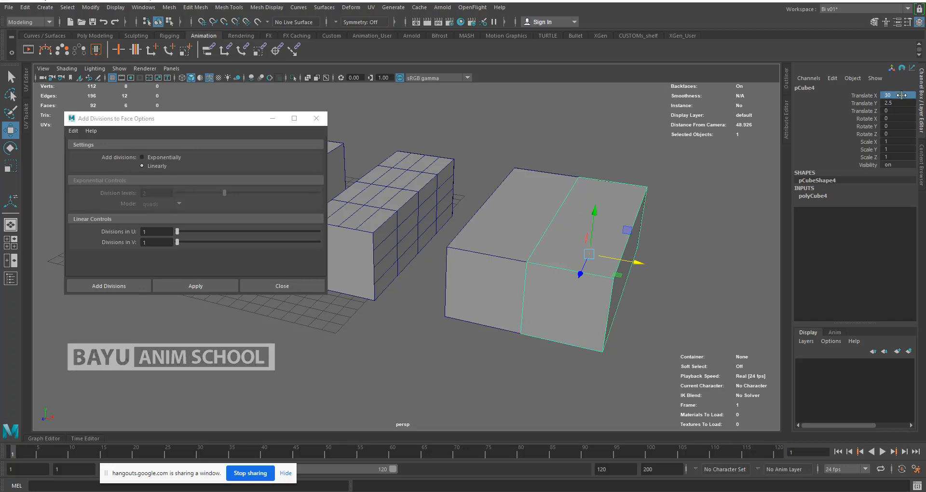
Apply linear Add Divisions with U and V at 1 to the box at Translate X 20, and set its Divisions to 3.
scroll(565, 294, "down", 1)
scroll(515, 297, "down", 1)
left_click(478, 258)
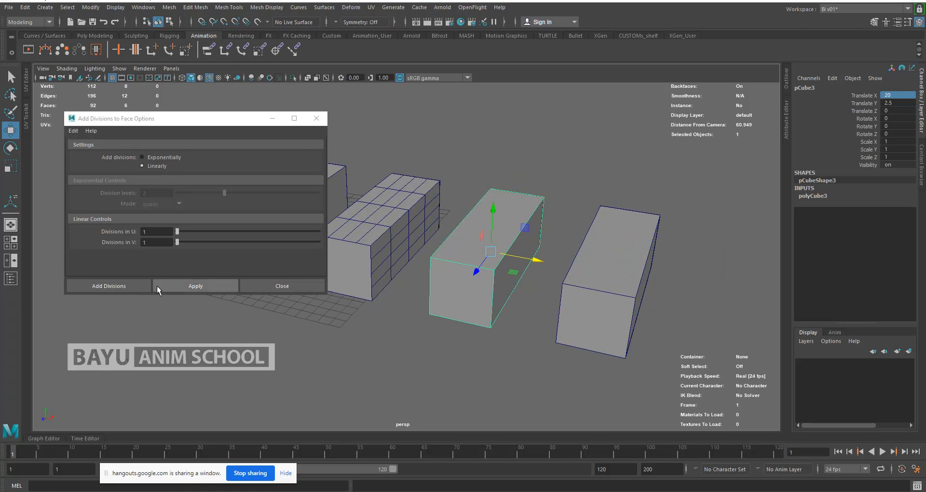
left_click(174, 287)
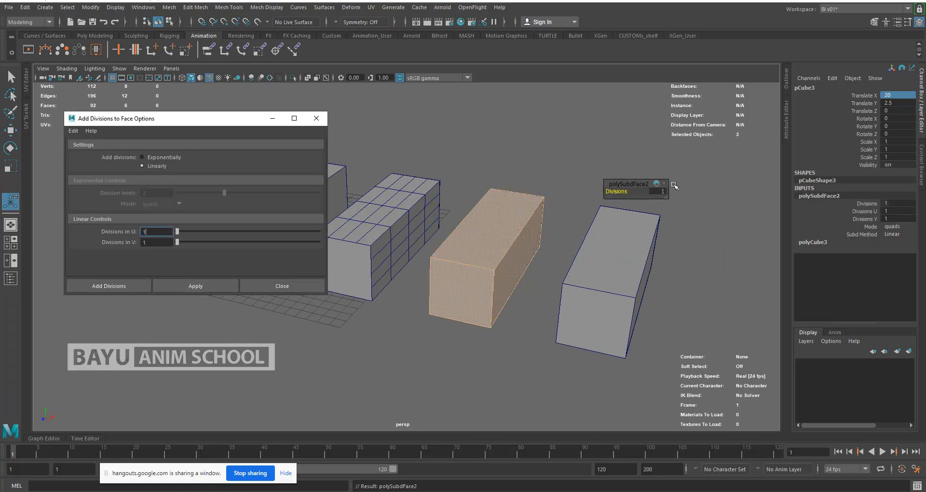
left_click(658, 192)
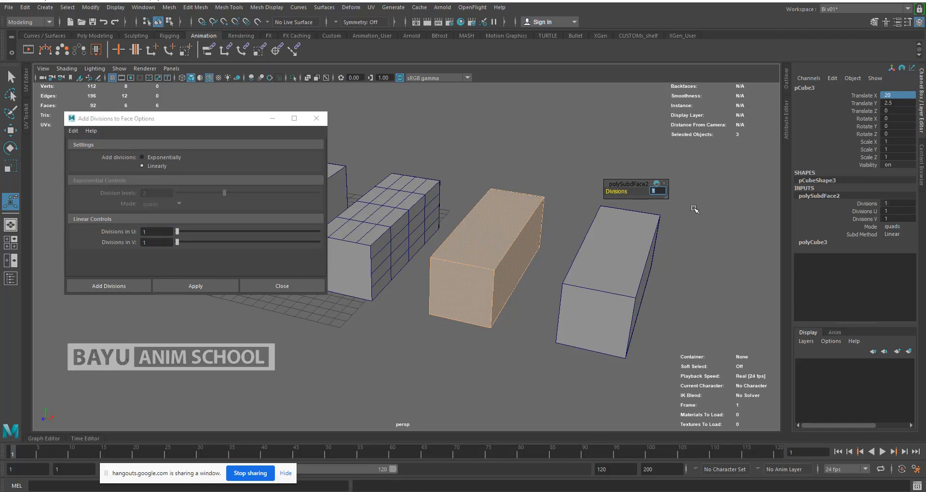
type("3")
key("Return")
left_click_drag(463, 239, 467, 247, "alt")
left_click(685, 218)
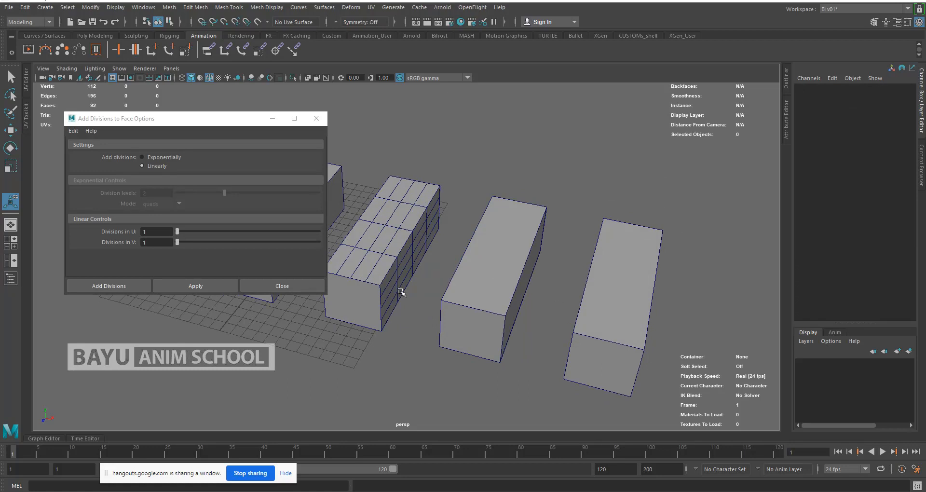
Apply linear Add Divisions to the box at Translate X 20 with Divisions in U and V both set to 3.
left_click(493, 272)
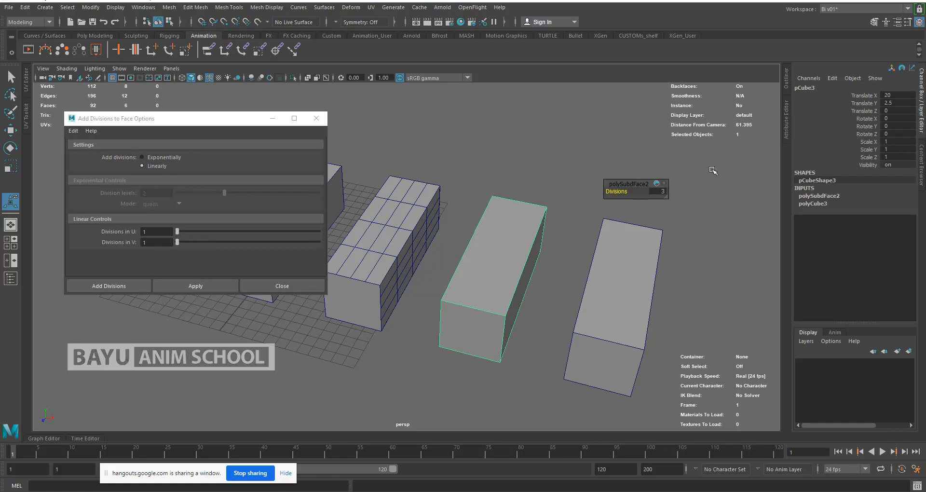
right_click_drag(712, 169, 740, 155)
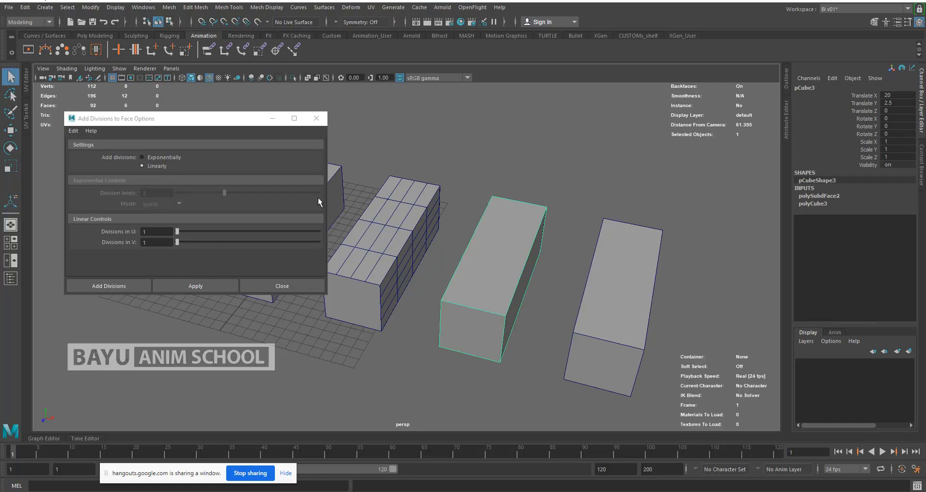
double_click(159, 231)
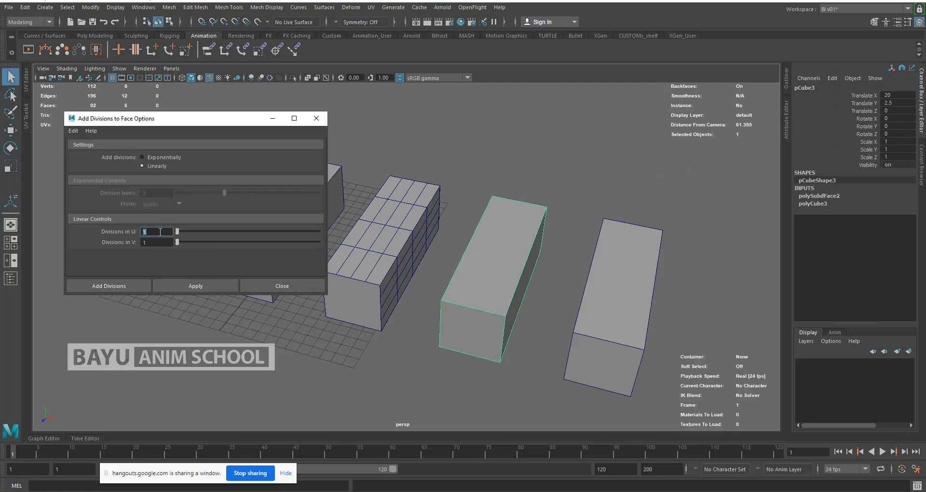
type("3")
key("Tab")
type("3")
double_click(160, 231)
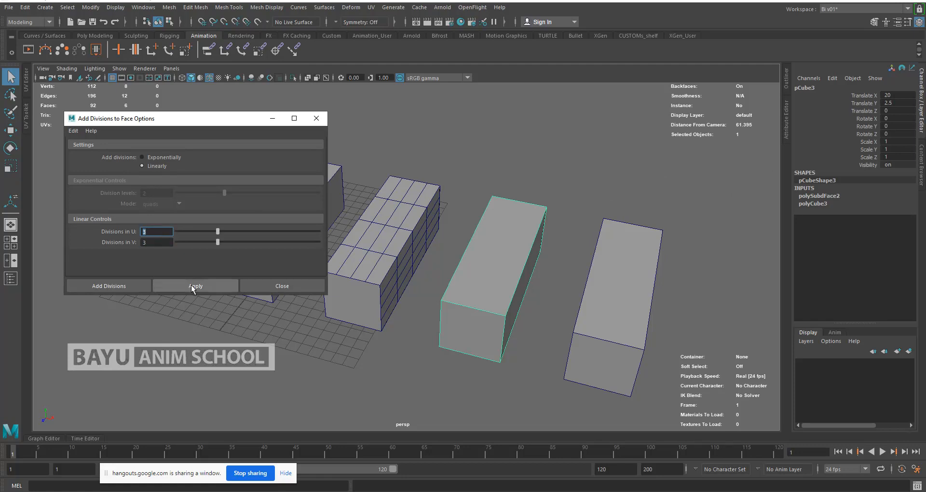
left_click(191, 286)
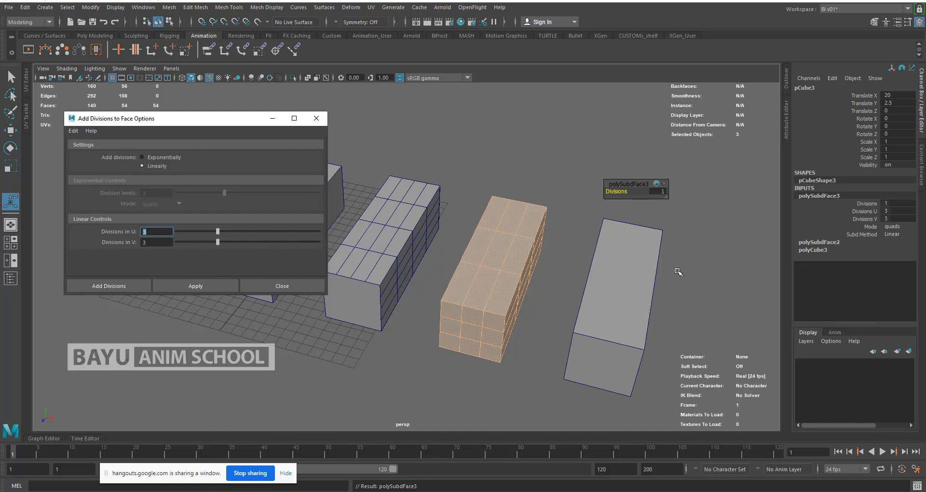
Select the four long side faces of the undivided box at Translate X 30.
left_click_drag(488, 270, 534, 298, "alt")
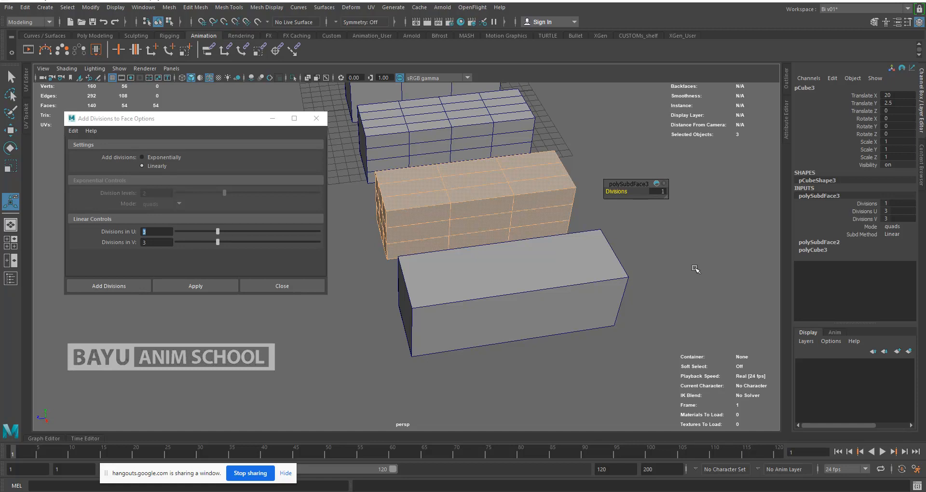
right_click_drag(736, 189, 754, 178)
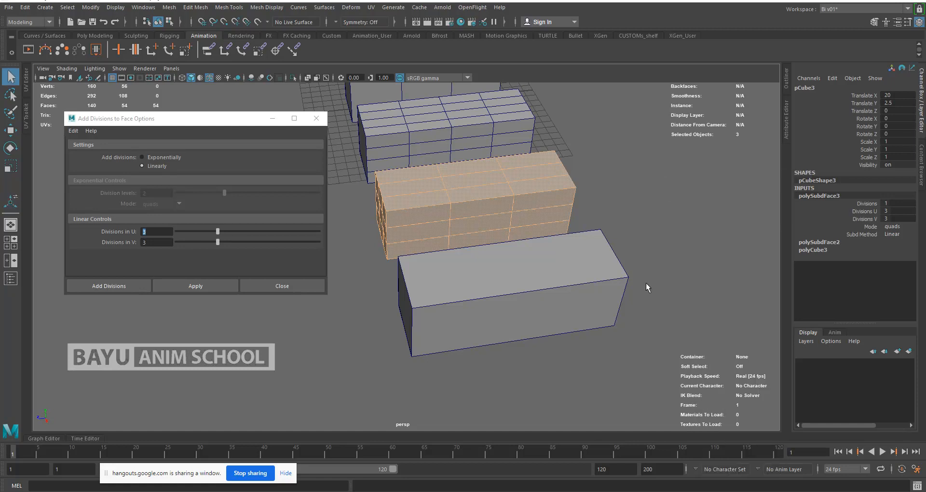
left_click(641, 285)
left_click(530, 292)
right_click_drag(671, 165, 673, 192)
left_click_drag(561, 389, 499, 218)
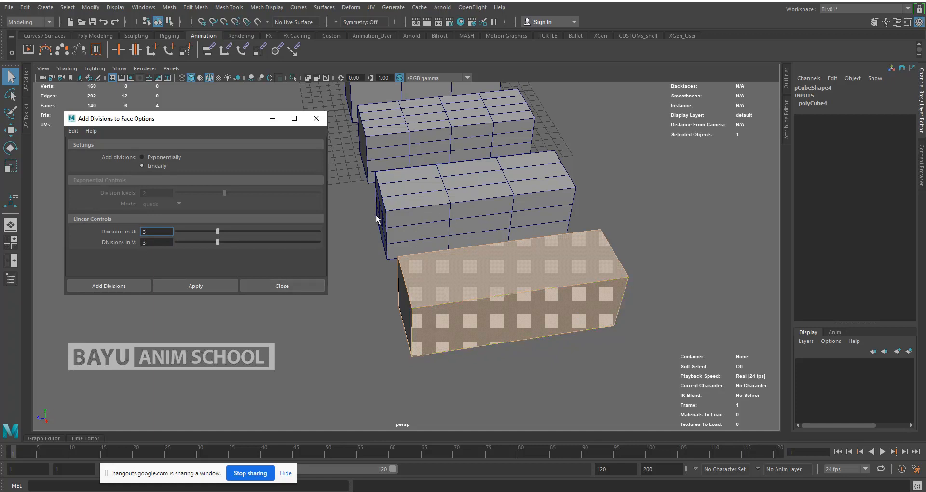
Try linear Add Divisions on the selected faces with U at 0 and V at 3, and undo it.
scroll(392, 218, "down", 2)
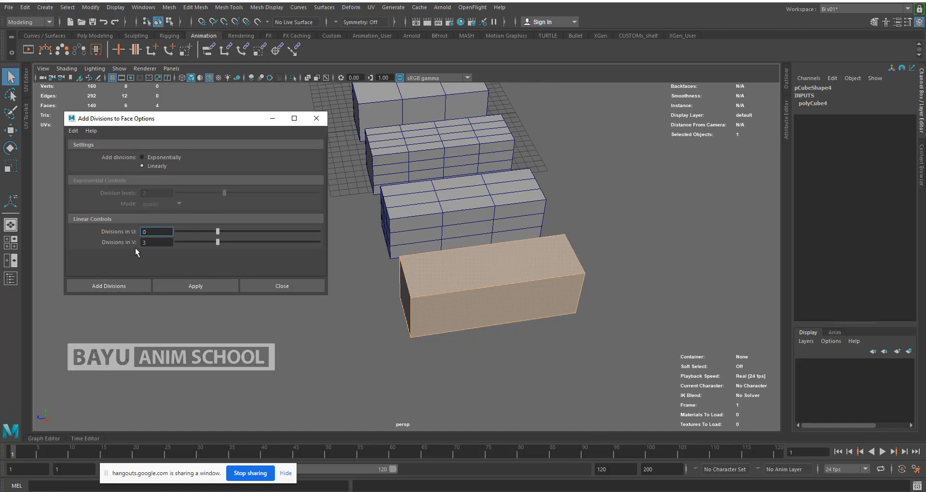
left_click(195, 285)
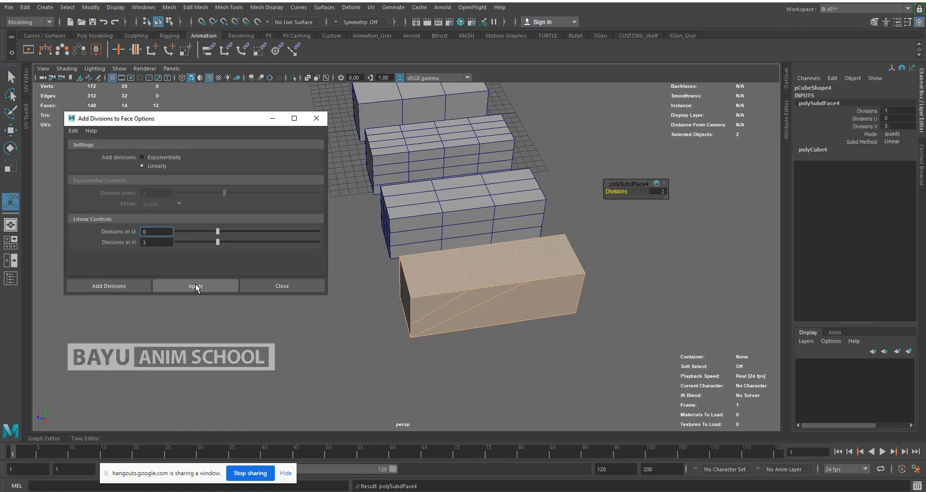
left_click(443, 374, "alt")
mouse_move(443, 374)
left_mouse_down("alt")
mouse_move(478, 362)
mouse_move(424, 327)
mouse_move(430, 352)
mouse_move(453, 373)
left_mouse_up("alt")
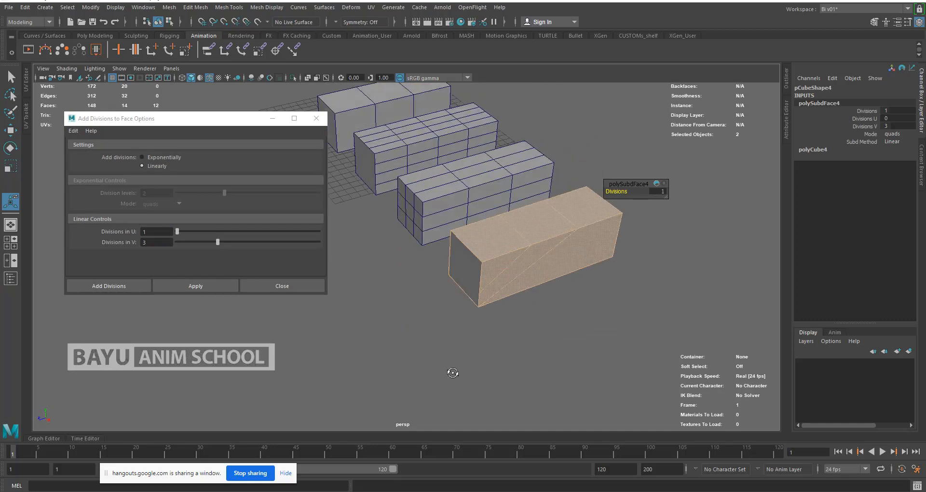
left_click_drag(523, 358, 554, 299, "alt")
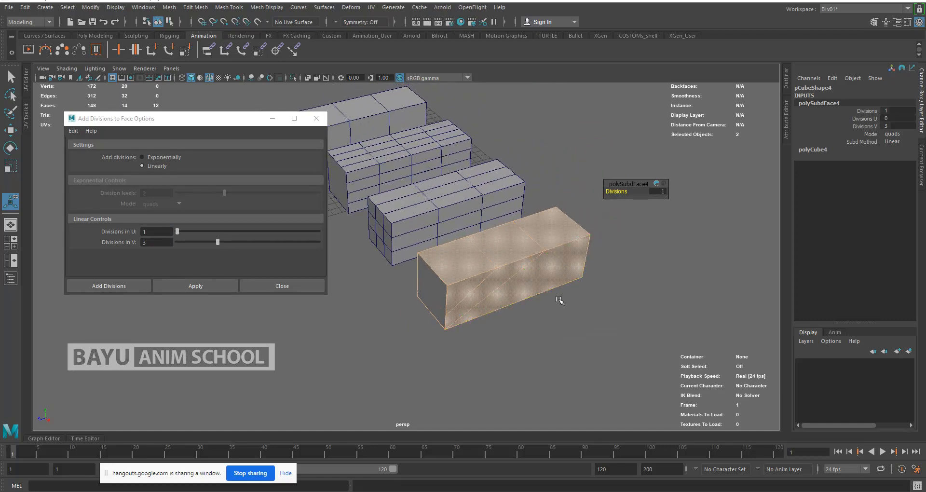
mouse_move(478, 322)
left_mouse_down("alt")
mouse_move(585, 310)
mouse_move(429, 293)
mouse_move(470, 319)
left_mouse_up("alt")
key("ctrl+z")
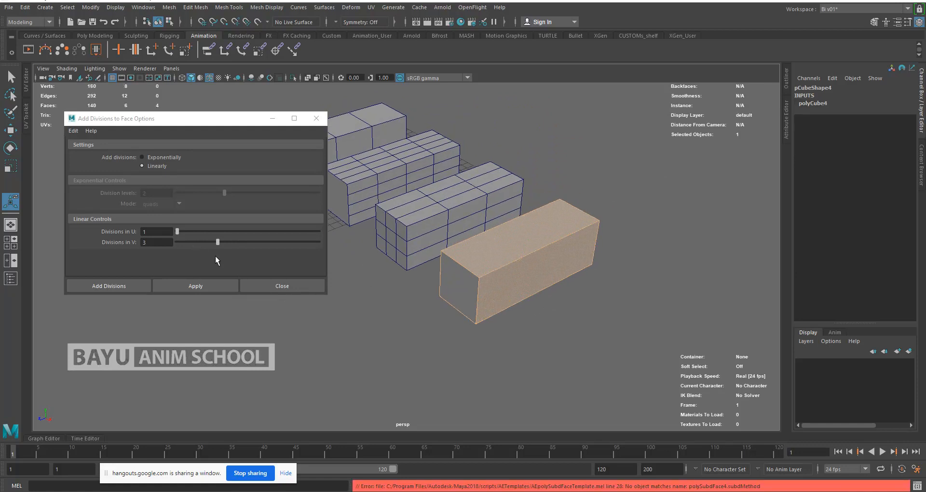
Set the linear Add Divisions options to 3 divisions in U and 1 in V.
left_click(164, 236)
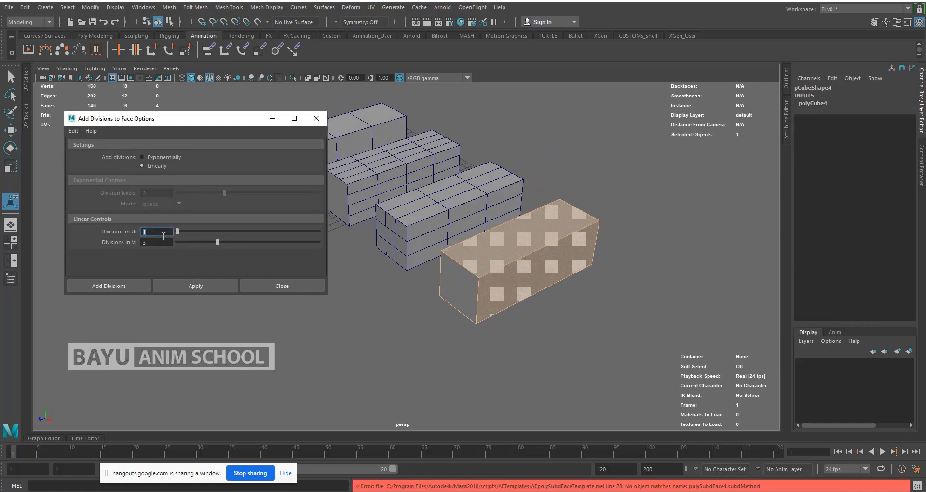
type("3")
key("Tab")
type("1")
key("Tab")
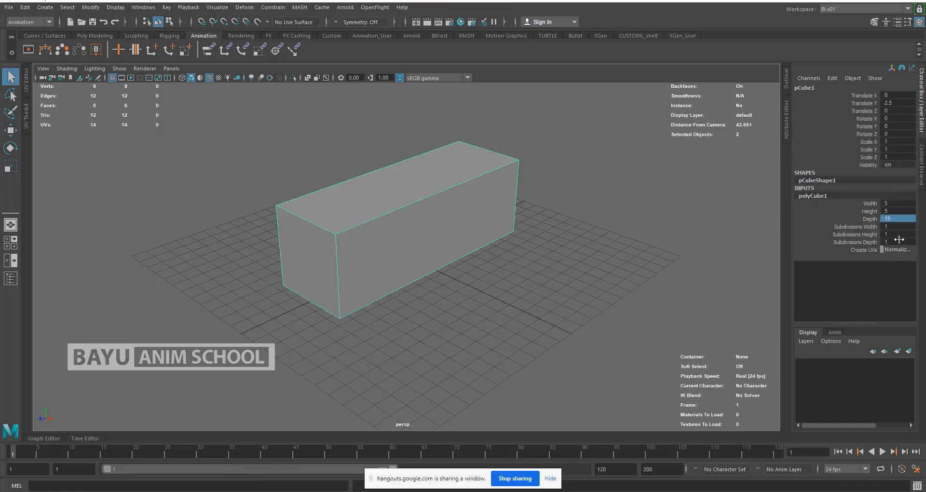
Duplicate the single box with Duplicate Special, using reset options with Duplicate input graph turned on.
double_click(898, 242)
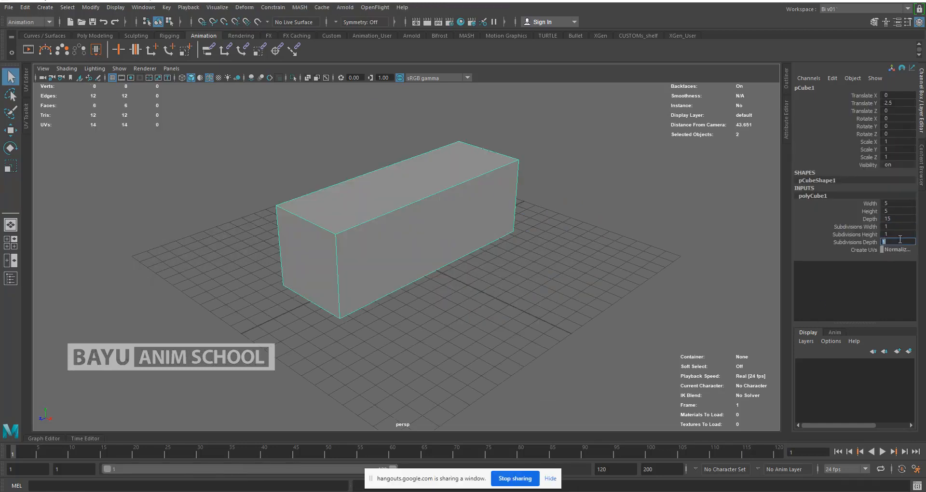
left_click(534, 339)
left_click_drag(534, 338, 478, 334, "alt")
scroll(477, 333, "up", 3)
middle_click_drag(499, 291, 471, 296, "alt")
left_click_drag(466, 279, 365, 314)
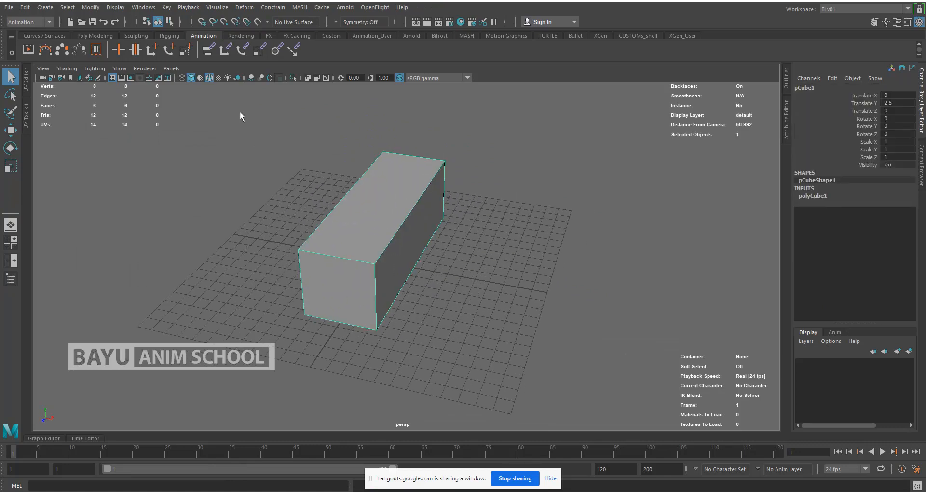
left_click(27, 8)
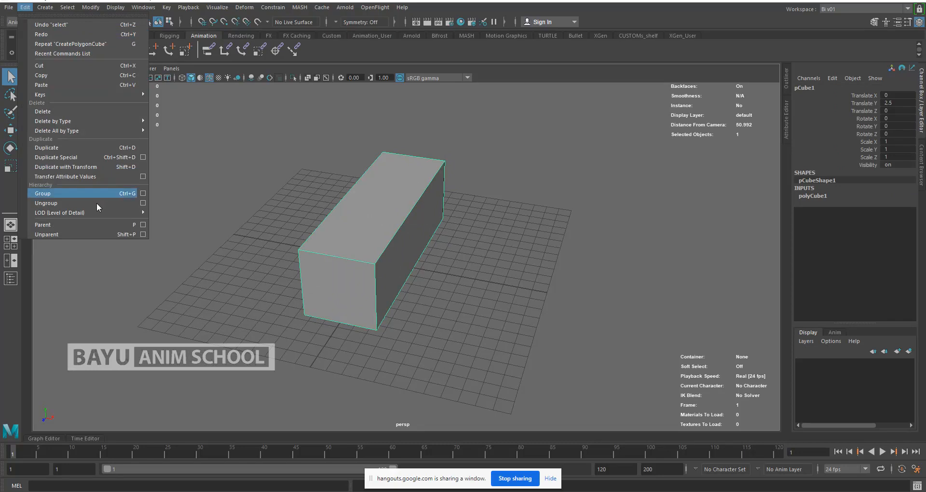
left_click(144, 157)
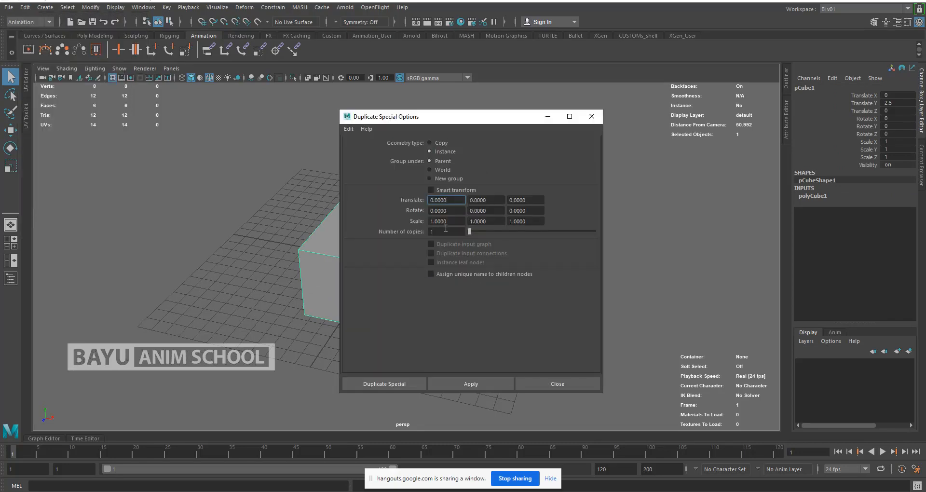
left_click(348, 129)
left_click(371, 147)
left_click(431, 244)
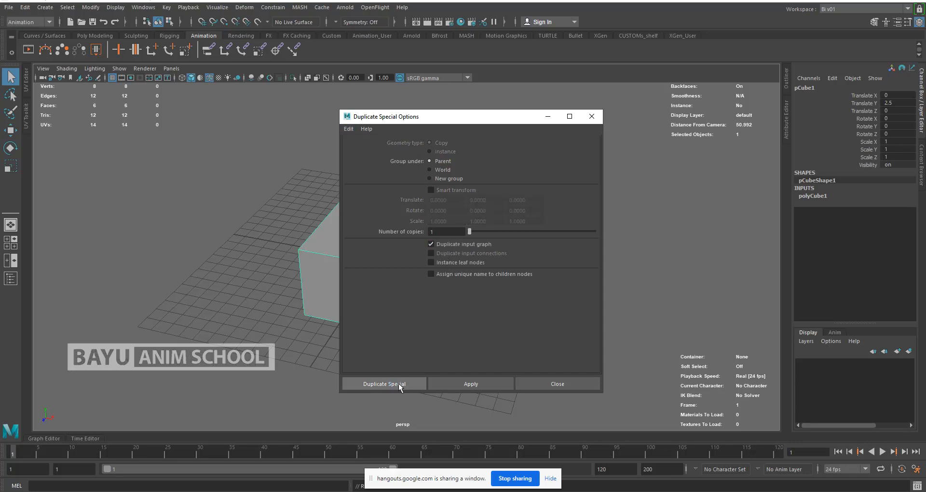
left_click(395, 384)
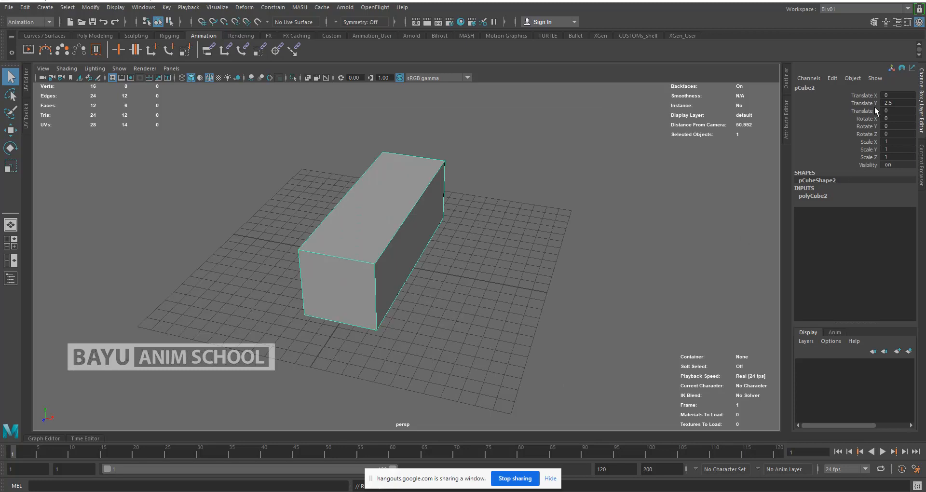
Move the first copy beside the original box by setting its Translate X to 10.
key("w")
left_click(896, 95)
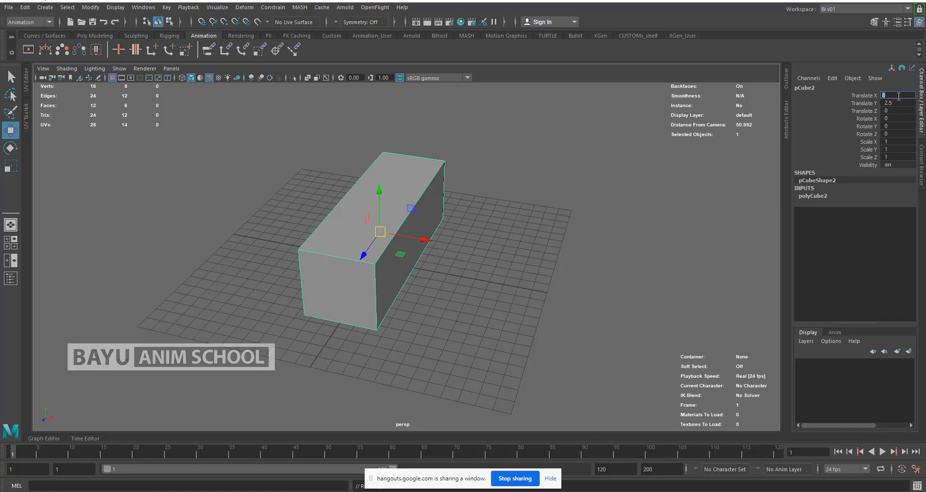
type("10")
key("Return")
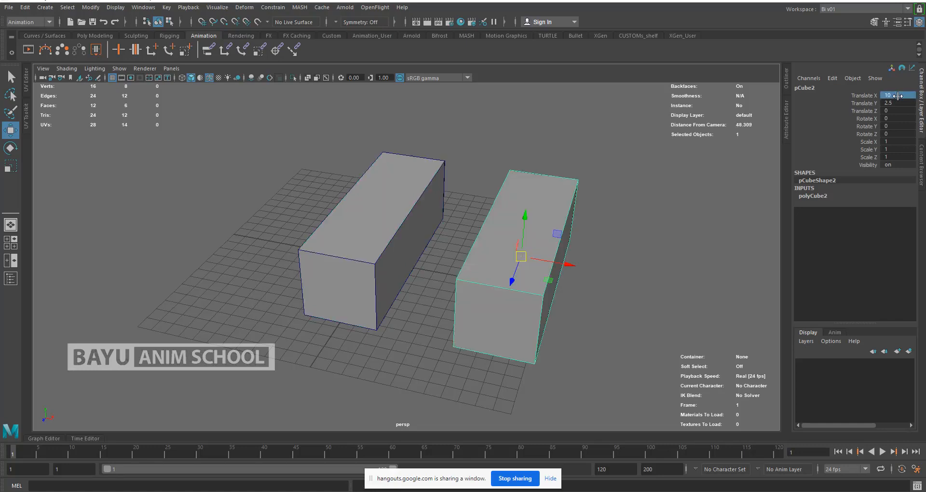
Duplicate the box at Translate X 10 with Duplicate Special and set the copy's Translate X to 20.
middle_click_drag(350, 228, 185, 220, "alt")
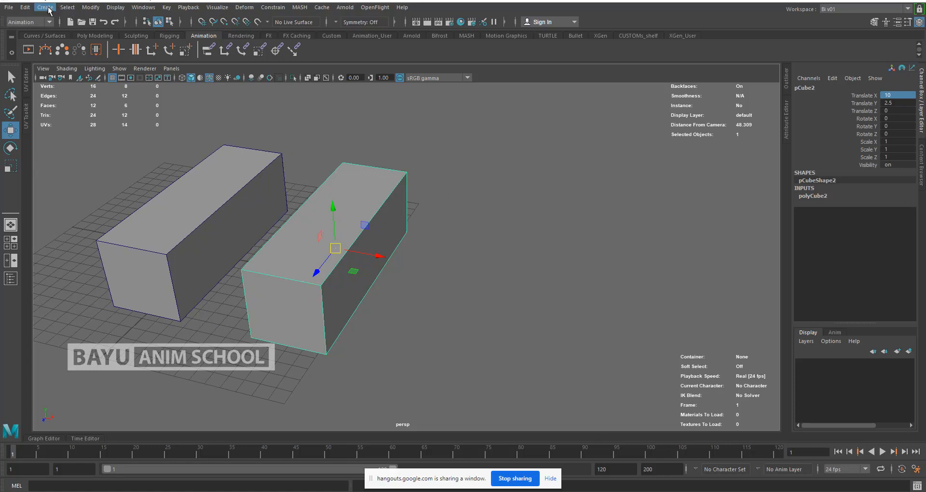
left_click(25, 7)
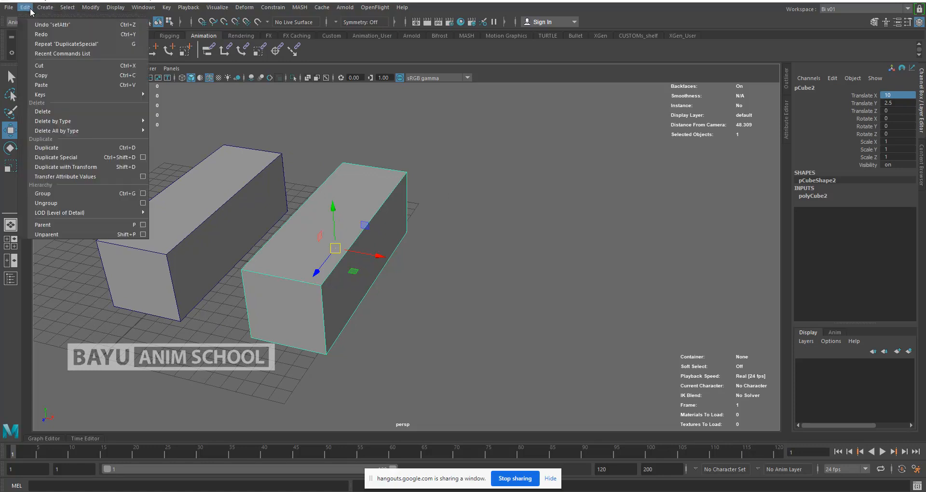
left_click(70, 154)
double_click(898, 95)
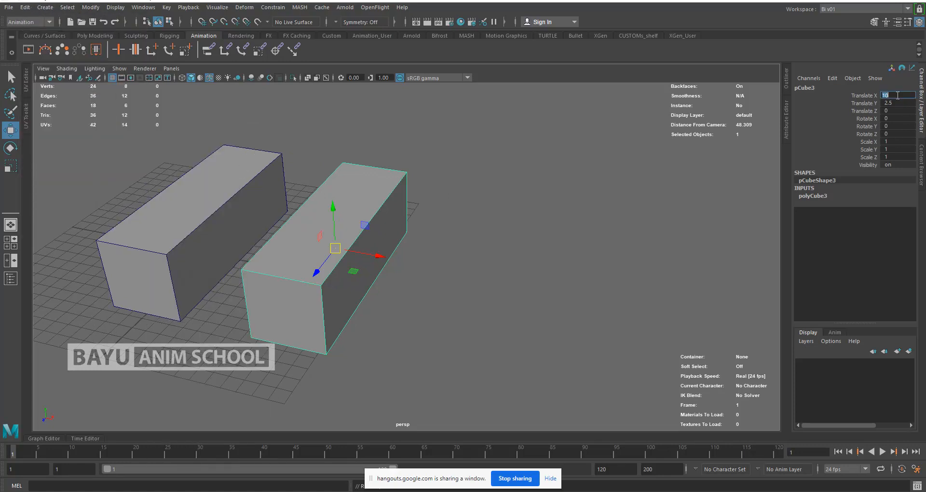
type("20")
key("Return")
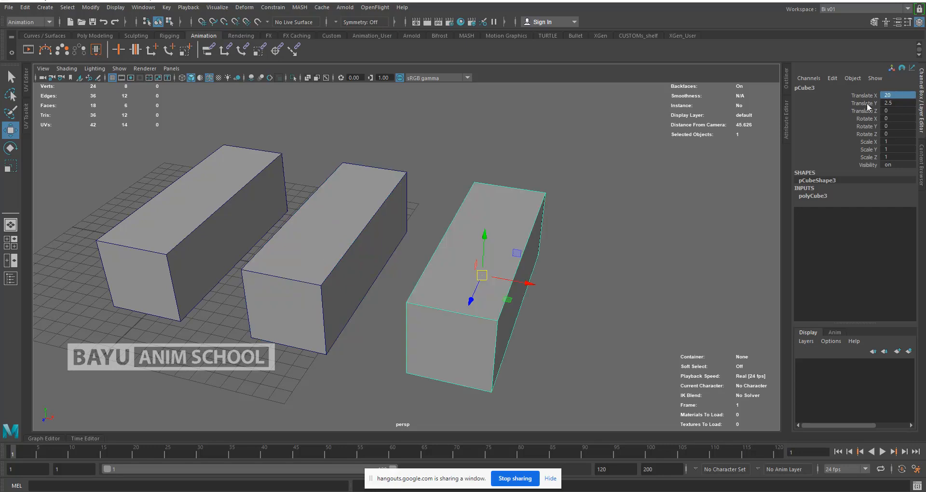
Duplicate the box at Translate X 20 with Duplicate Special and set the copy's Translate X to 30.
left_click(22, 8)
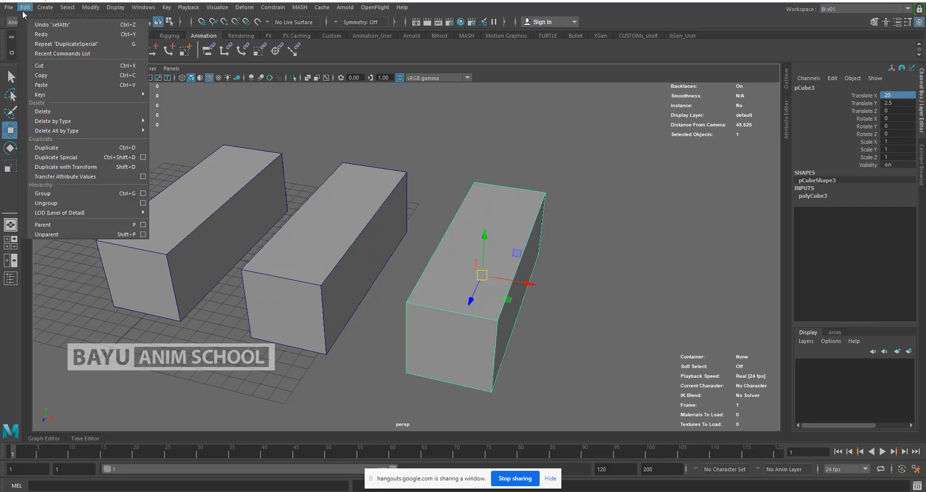
left_click(80, 158)
double_click(905, 94)
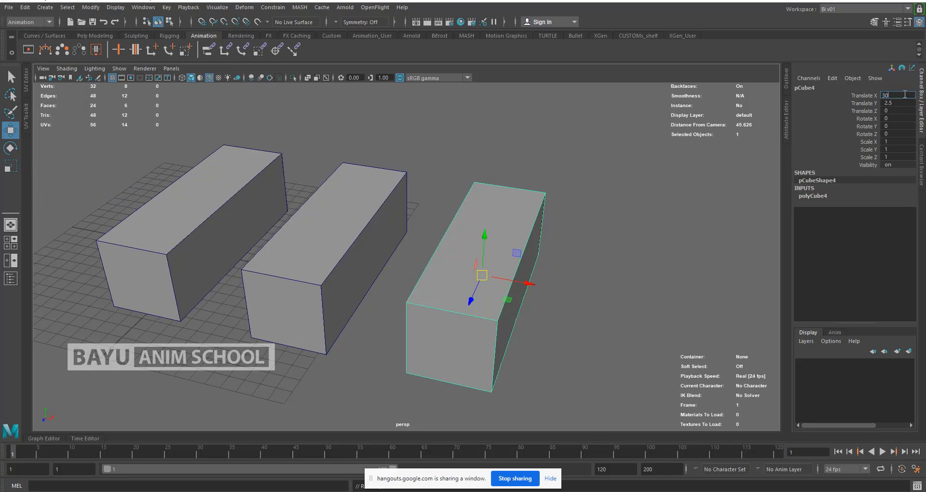
type("30")
key("Return")
left_click(472, 136)
left_click_drag(415, 287, 534, 308, "alt")
left_click(514, 320)
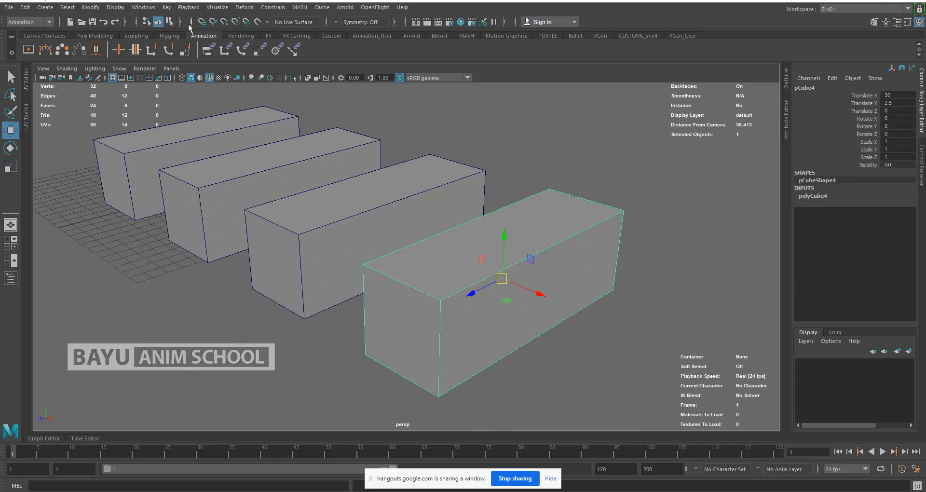
Switch the menu set from Animation to Modeling.
left_click(30, 24)
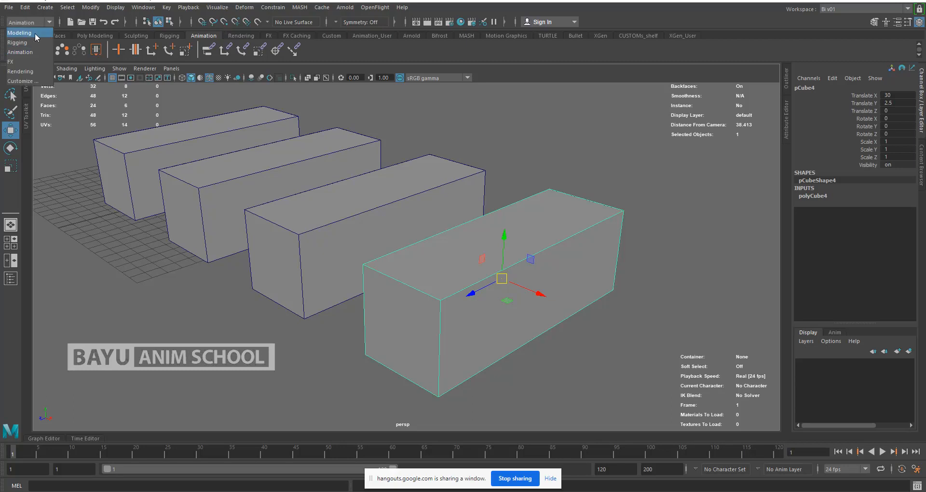
left_click(34, 33)
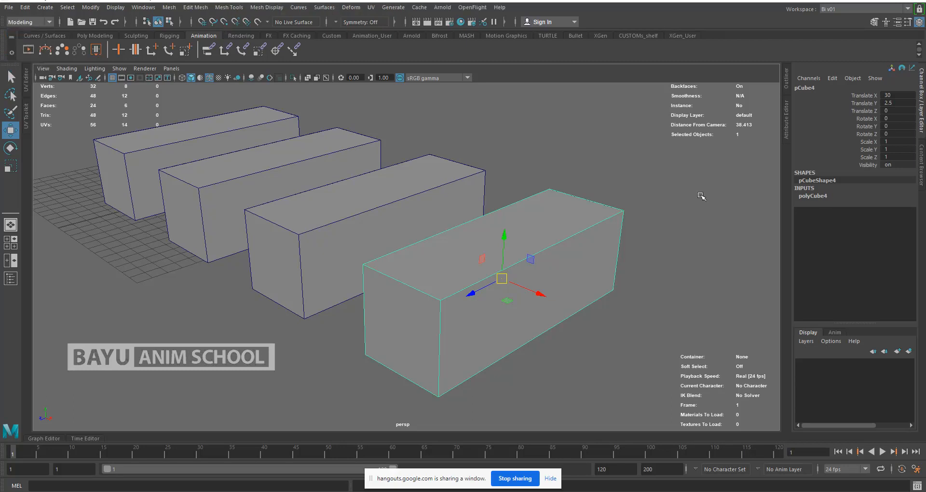
left_click_drag(374, 483, 102, 473)
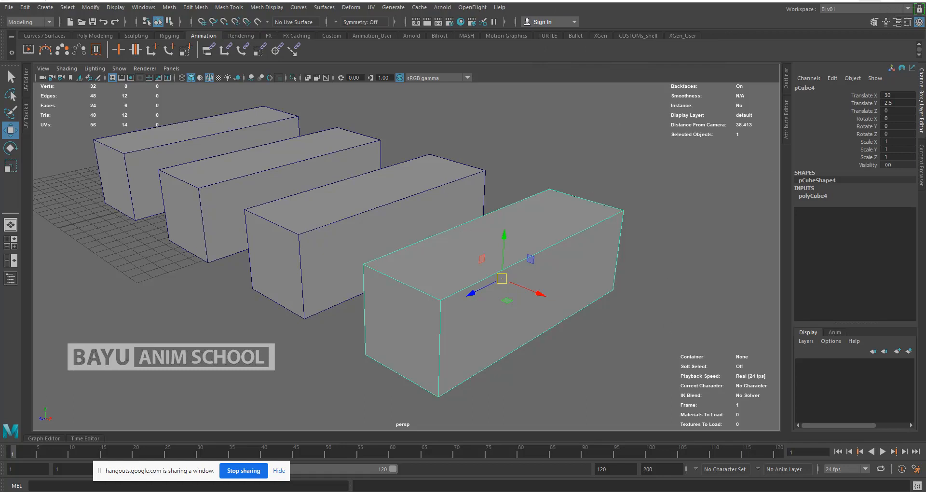
left_click(870, 1)
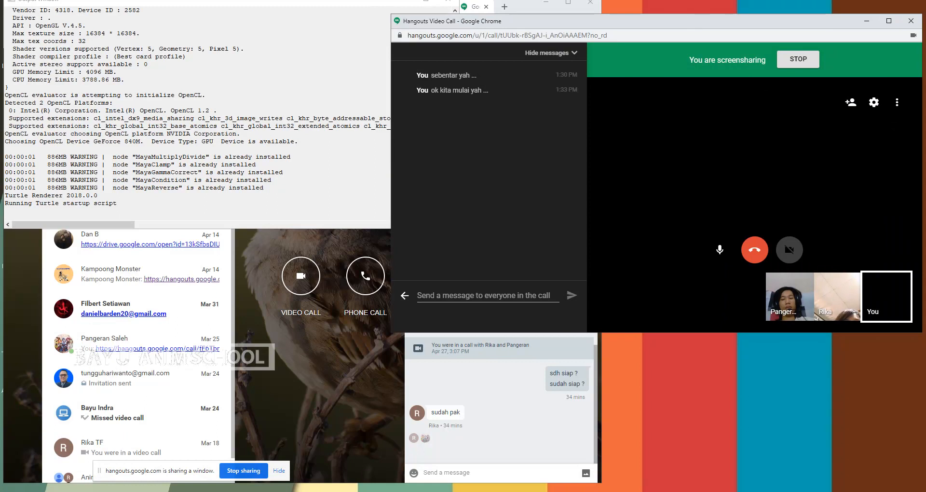
left_click(822, 1)
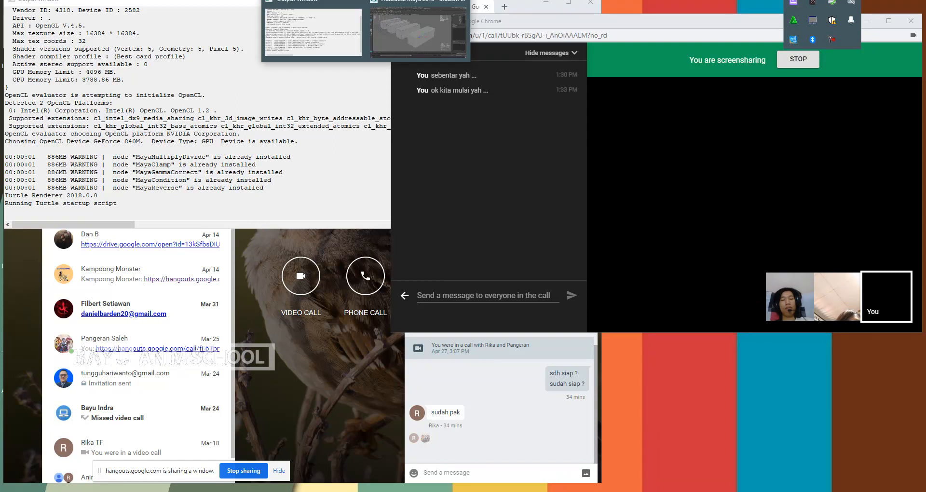
Switch back to the Maya window and select the four long faces of the box at Translate X 30.
left_click(404, 21)
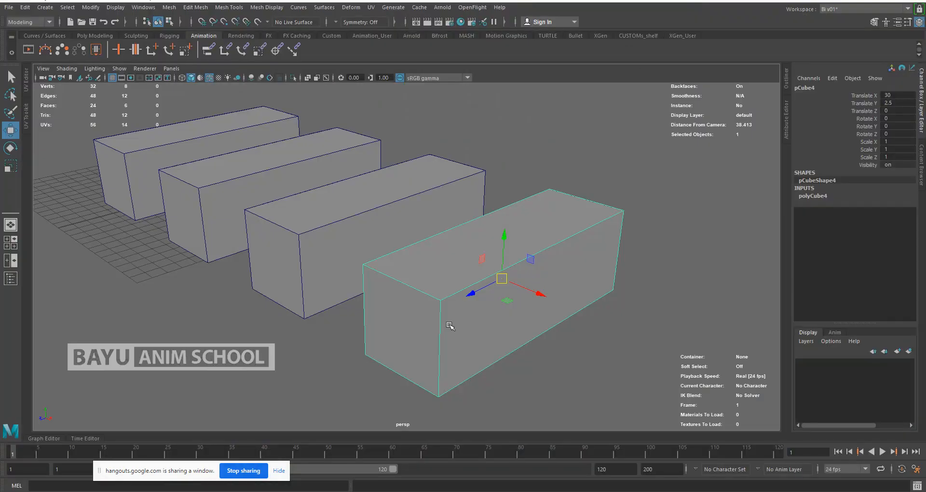
left_click_drag(398, 277, 434, 295, "alt")
middle_click_drag(529, 304, 497, 299, "alt")
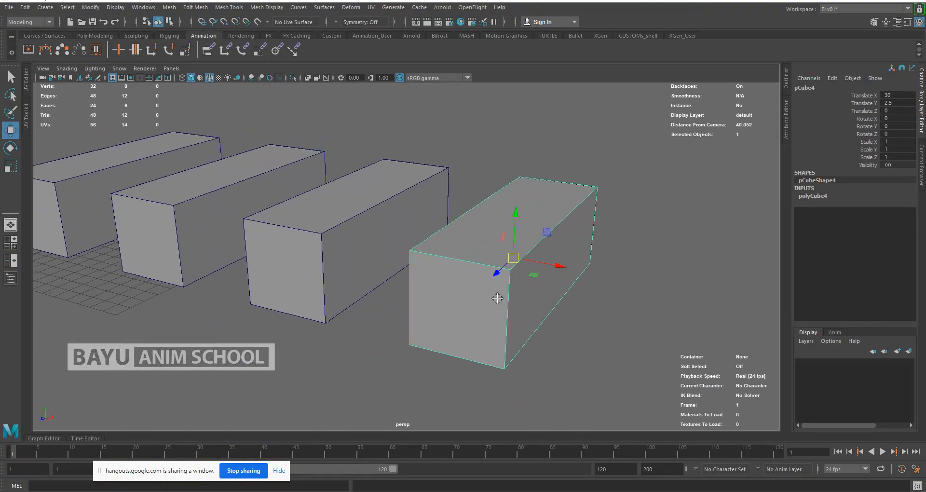
left_click_drag(493, 239, 517, 233, "alt")
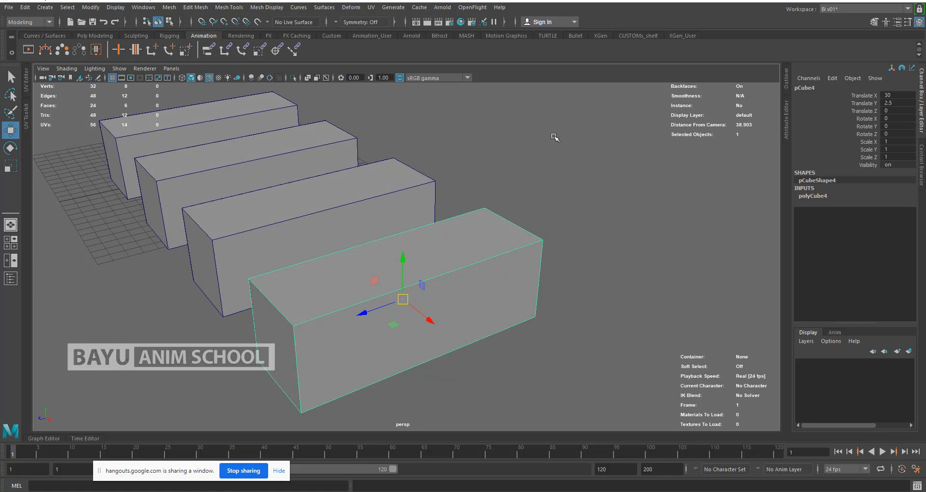
right_click_drag(553, 136, 553, 162)
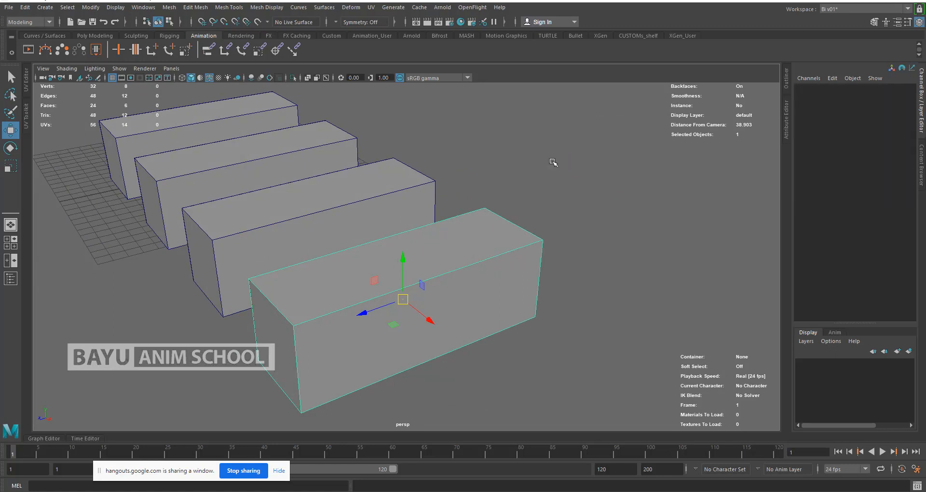
left_click_drag(459, 359, 423, 349, "alt")
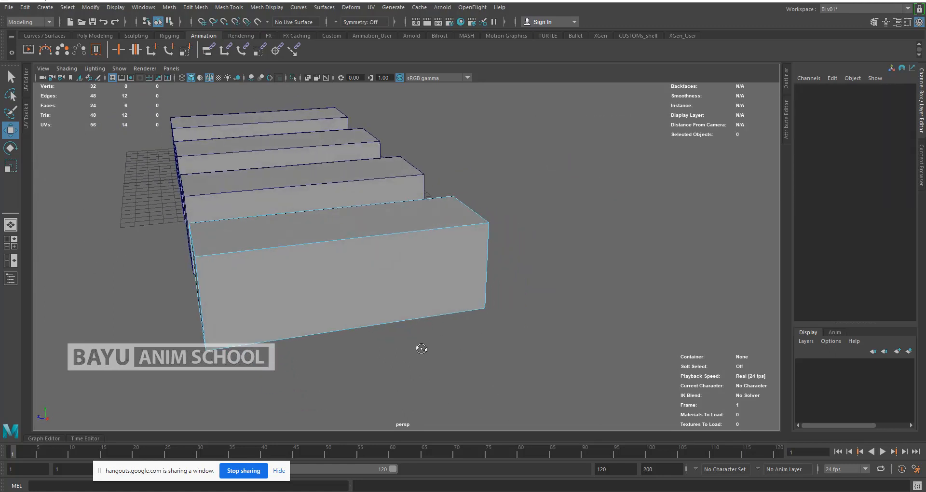
left_click_drag(320, 382, 351, 155)
left_click_drag(556, 209, 630, 216, "alt")
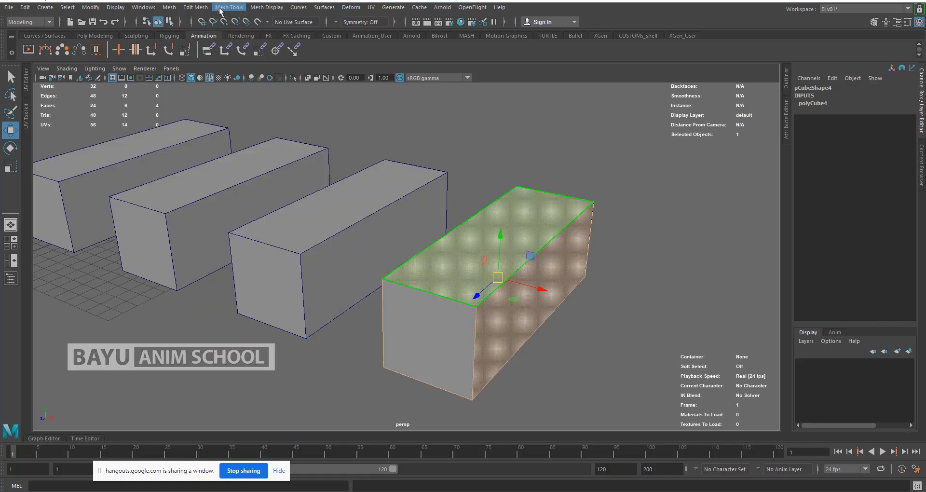
Apply Add Divisions linearly to the four selected faces with 1 division in U and 3 in V.
left_click(196, 7)
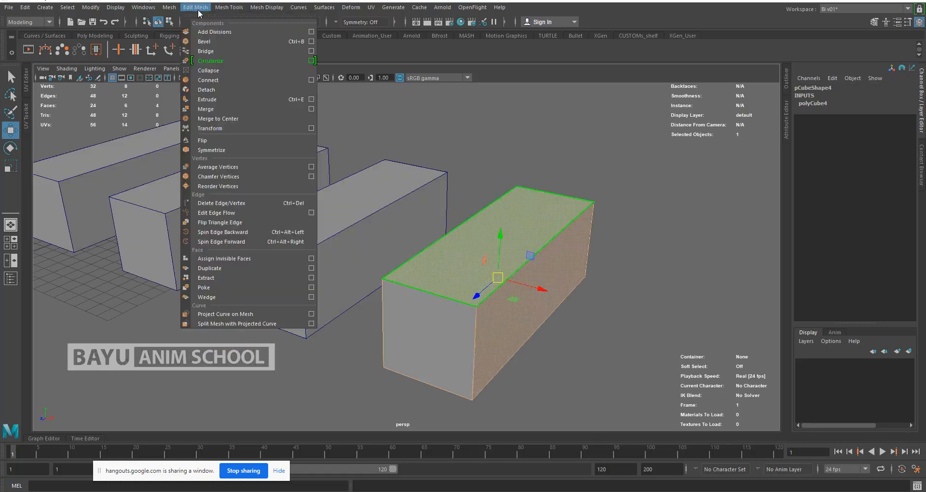
left_click(314, 32)
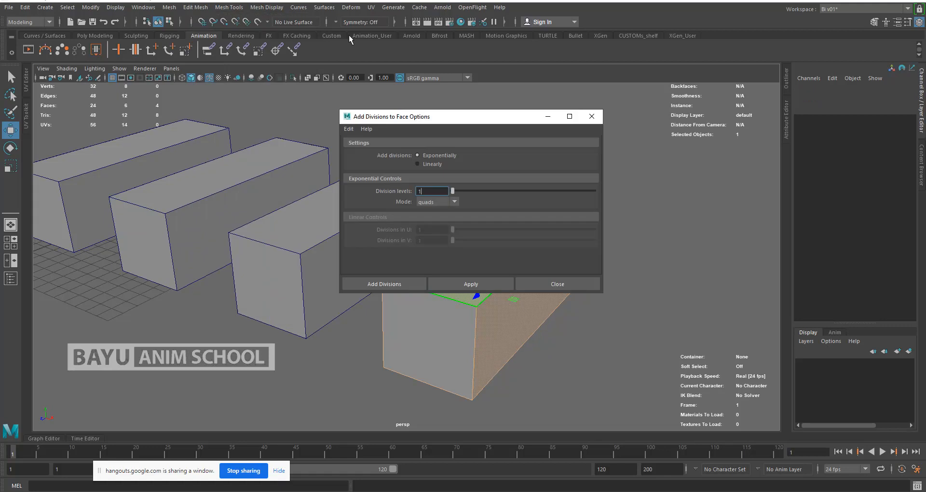
left_click(418, 164)
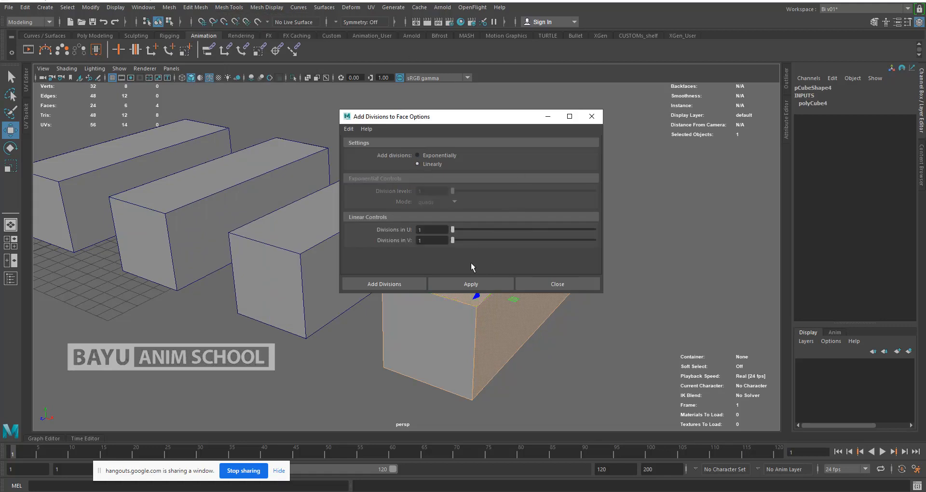
left_click(433, 241)
key("Tab")
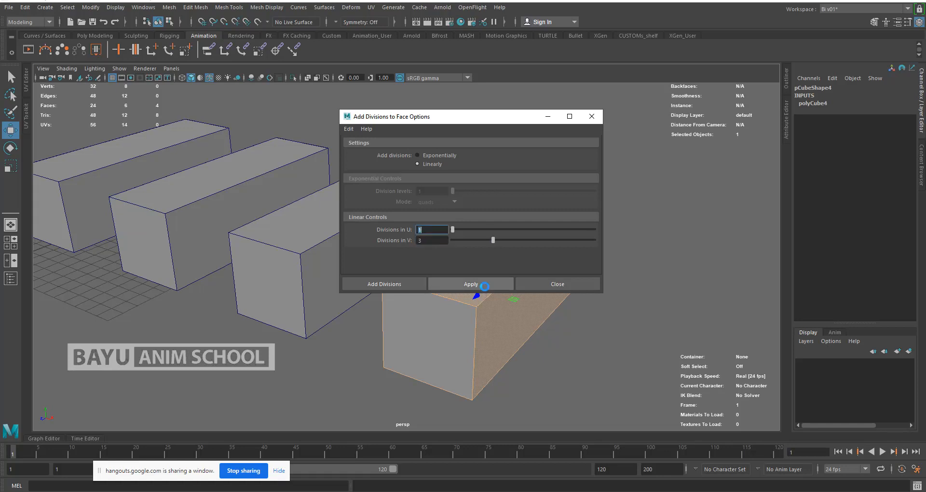
left_click_drag(523, 118, 316, 110)
mouse_move(548, 260)
left_mouse_down("alt")
mouse_move(522, 253)
mouse_move(572, 223)
mouse_move(543, 240)
mouse_move(637, 240)
mouse_move(633, 279)
mouse_move(513, 256)
mouse_move(541, 259)
left_mouse_up("alt")
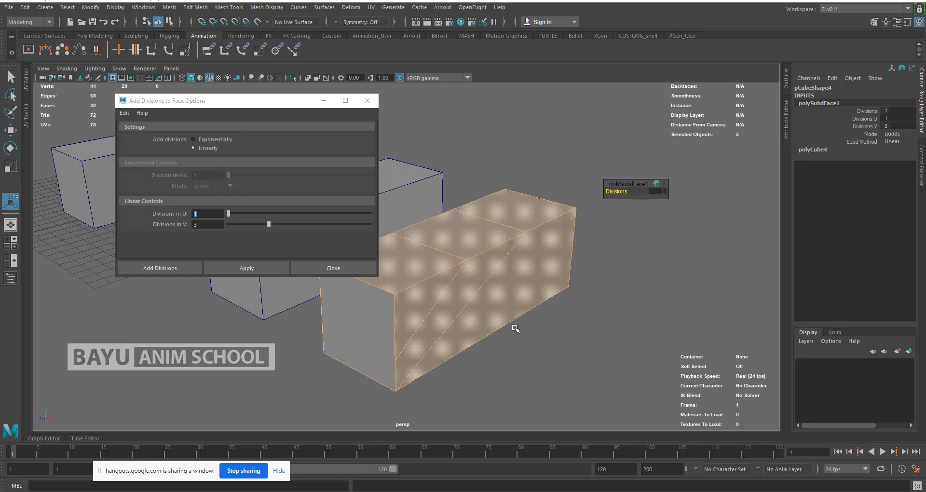
Undo the linear divisions and select the box at Translate X 30 as a whole object.
key("ctrl+z")
left_click_drag(508, 203, 558, 138, "alt")
right_click_drag(558, 138, 600, 118)
left_click(625, 169)
left_click(528, 265)
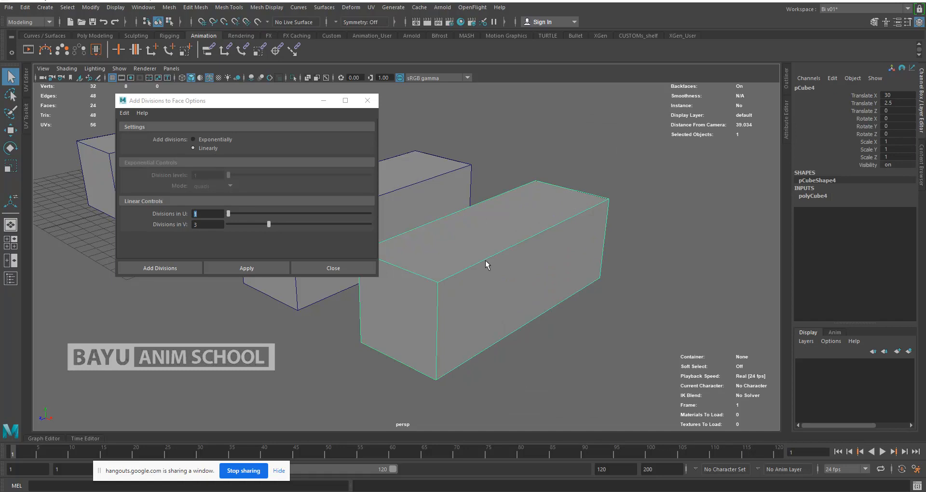
Delete the selected box's construction history and apply the linear 1 by 3 divisions to the whole box.
left_click(25, 7)
mouse_move(74, 121)
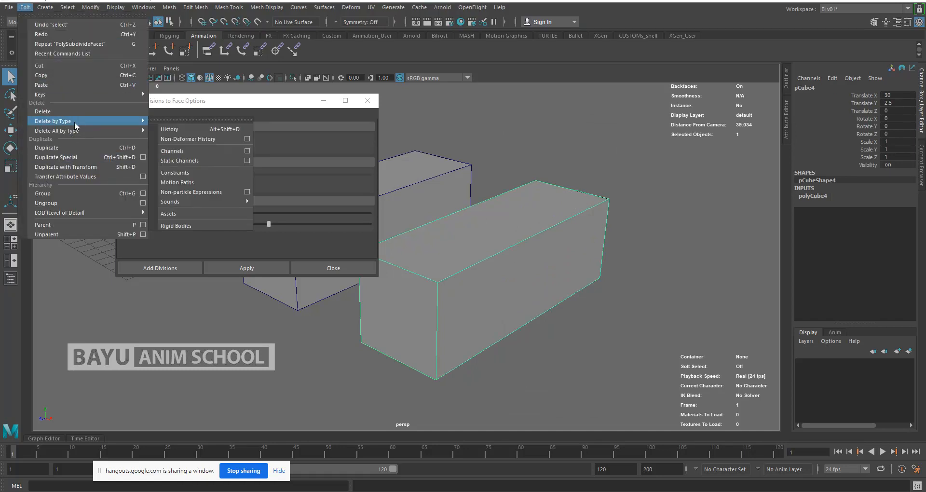
left_click(198, 127)
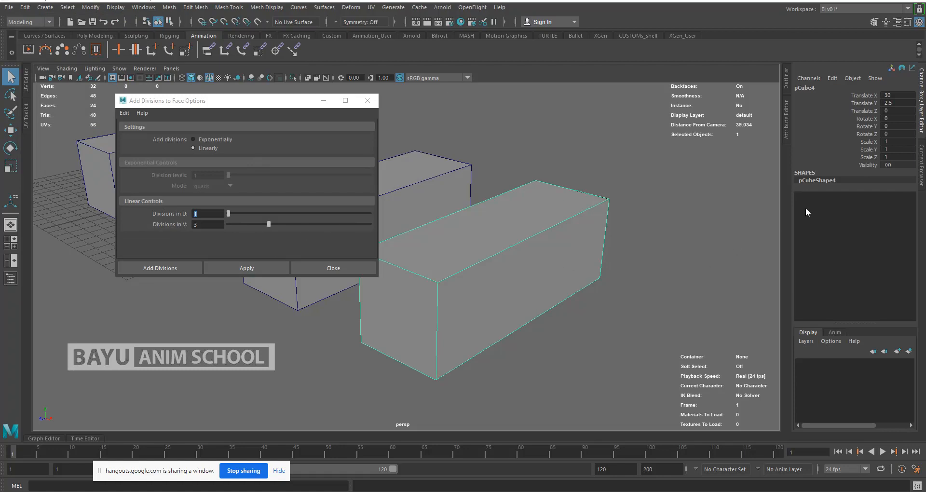
left_click(243, 267)
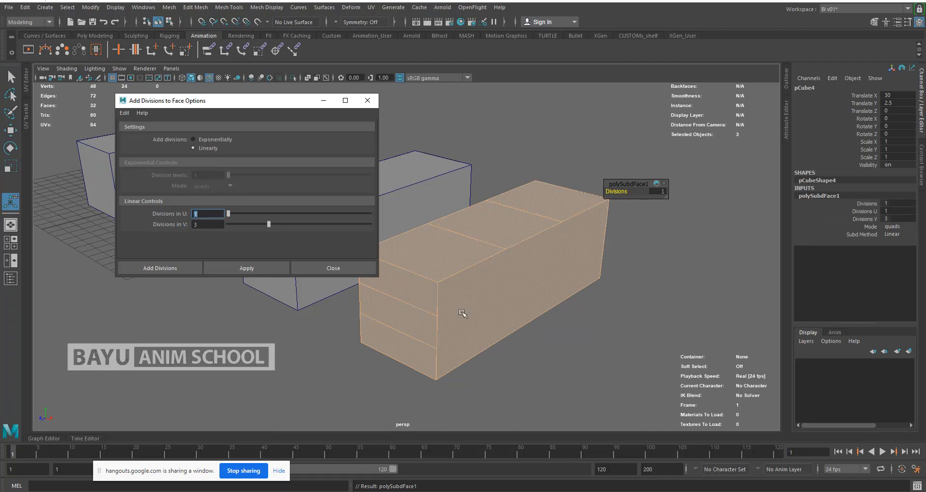
Undo the whole-box divisions and the history deletion on the box at Translate X 30.
left_click_drag(403, 333, 428, 330, "alt")
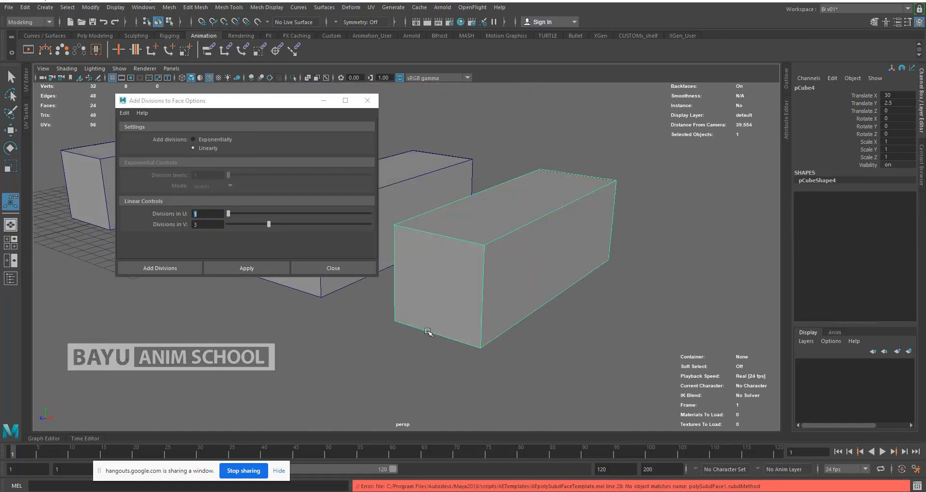
left_click_drag(503, 292, 531, 291, "alt")
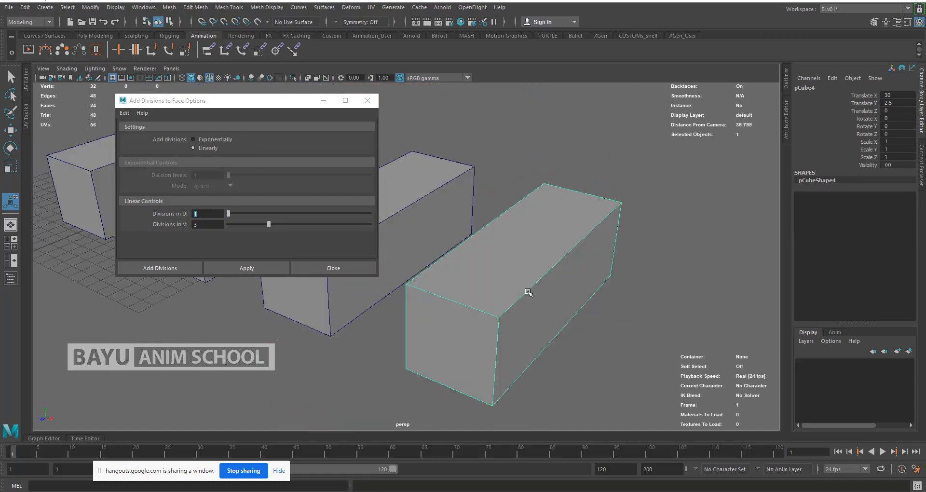
key("ctrl+z")
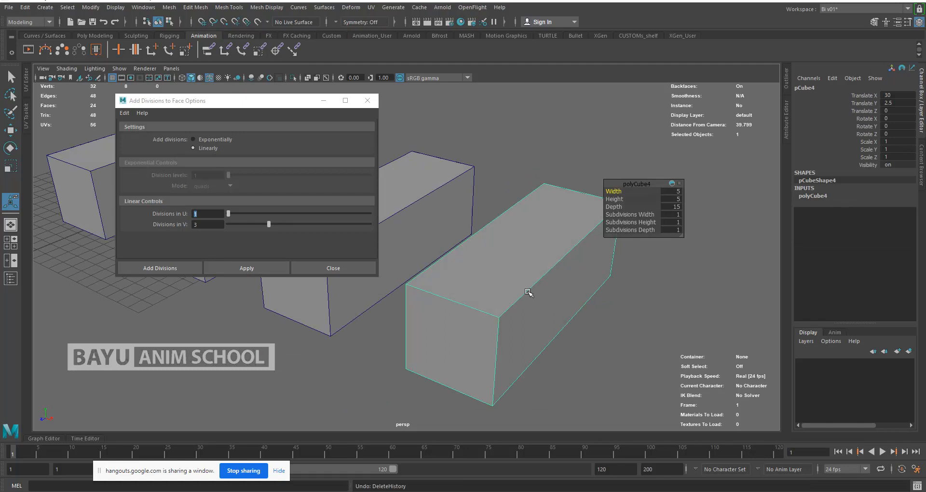
Divide only the box's top face linearly with 1 division in U and 3 in V.
left_click_drag(519, 364, 504, 357, "alt")
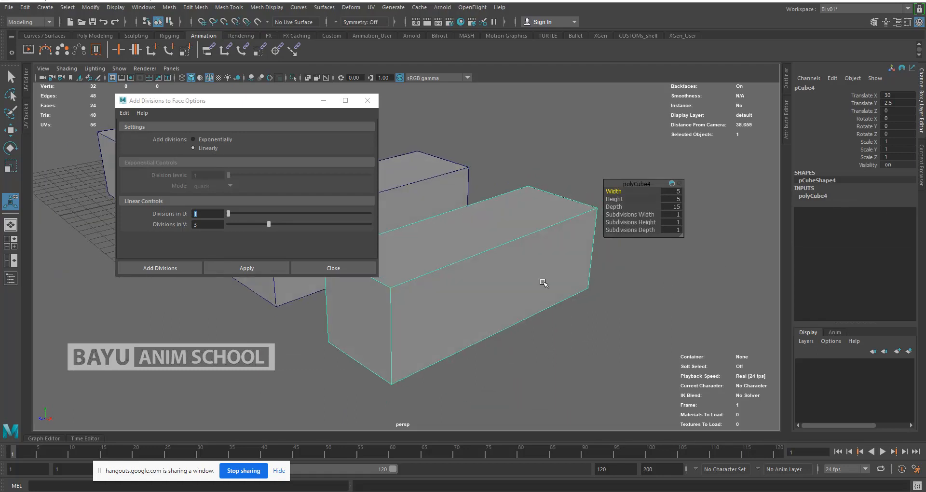
right_click_drag(535, 135, 536, 165)
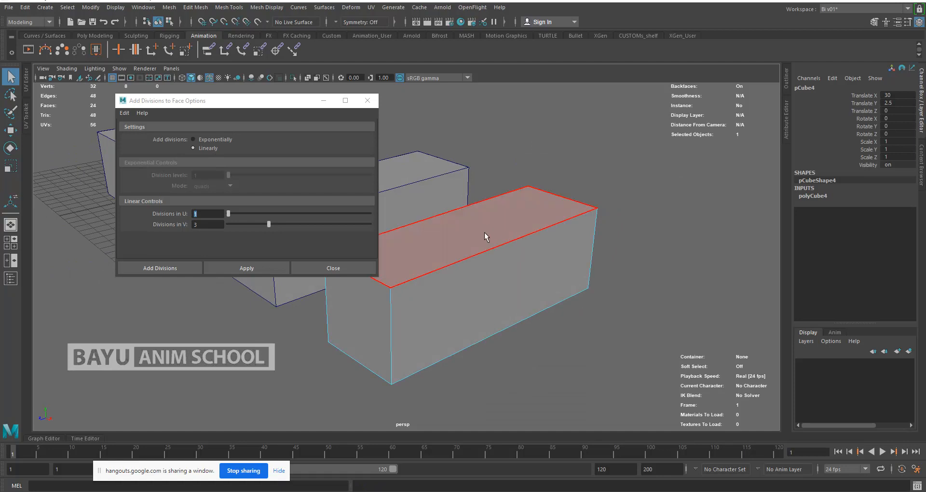
left_click(245, 267)
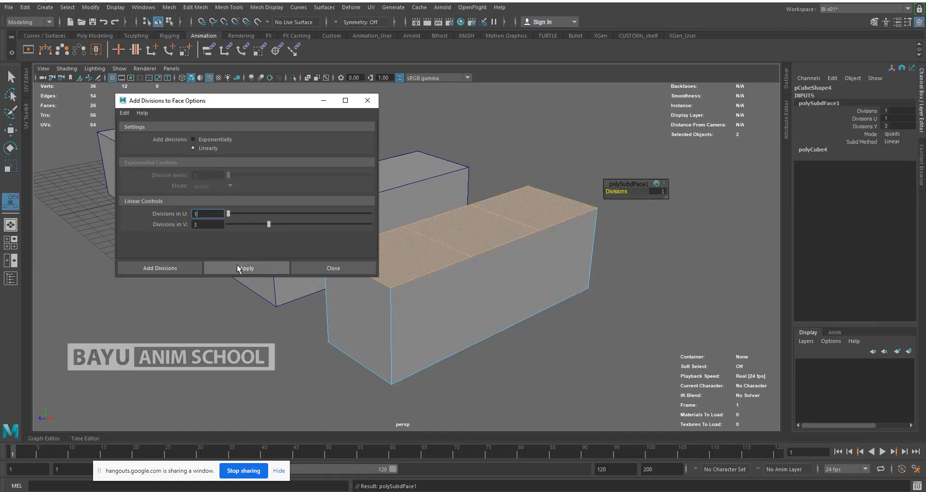
Try to apply the same linear 1 by 3 divisions to the box's outer long side face.
left_click(479, 313)
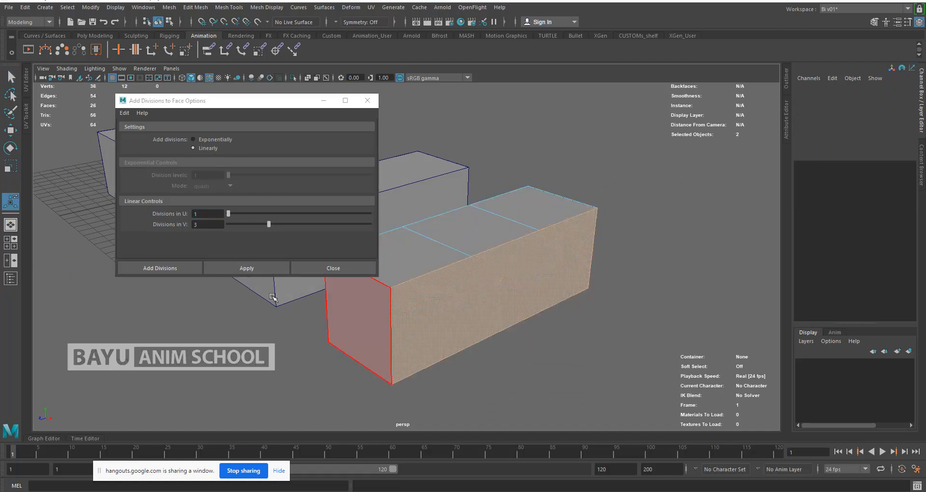
left_click(261, 268)
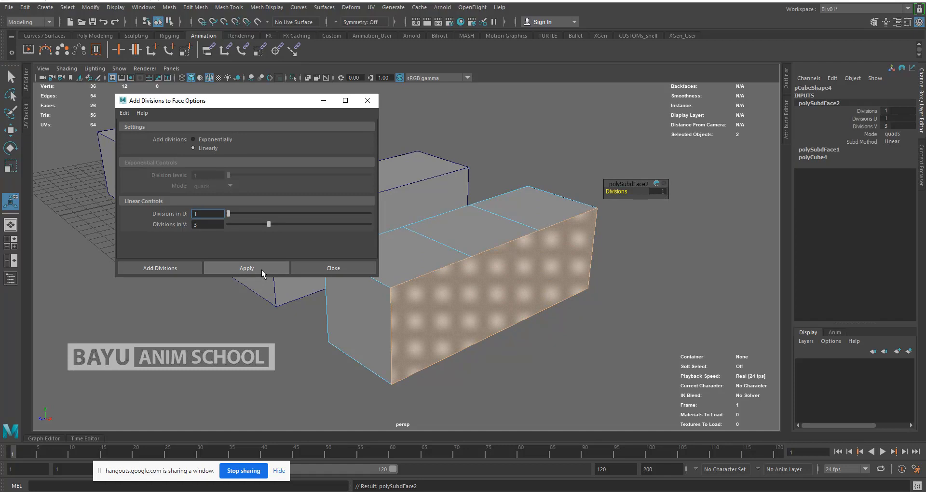
left_click(248, 268)
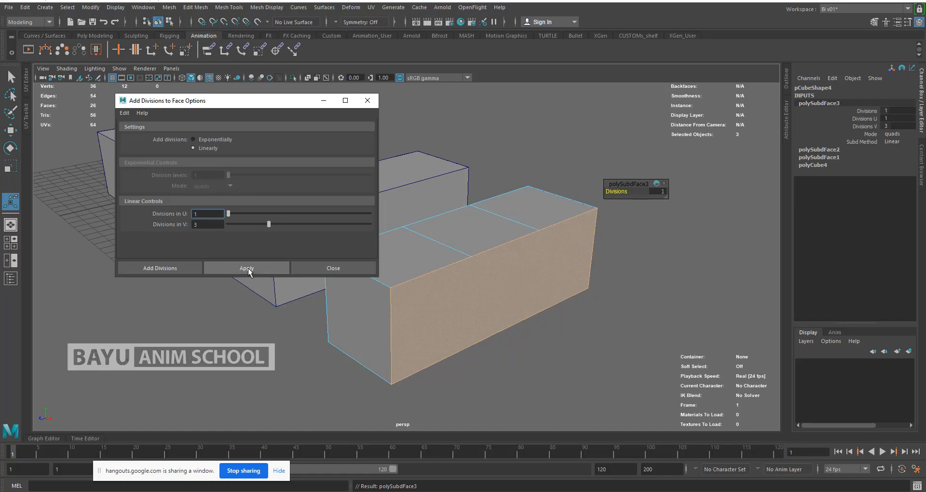
Try to apply linear divisions of 1 in U and 3 in V to the opposite long side face.
middle_click_drag(472, 343, 500, 327, "alt")
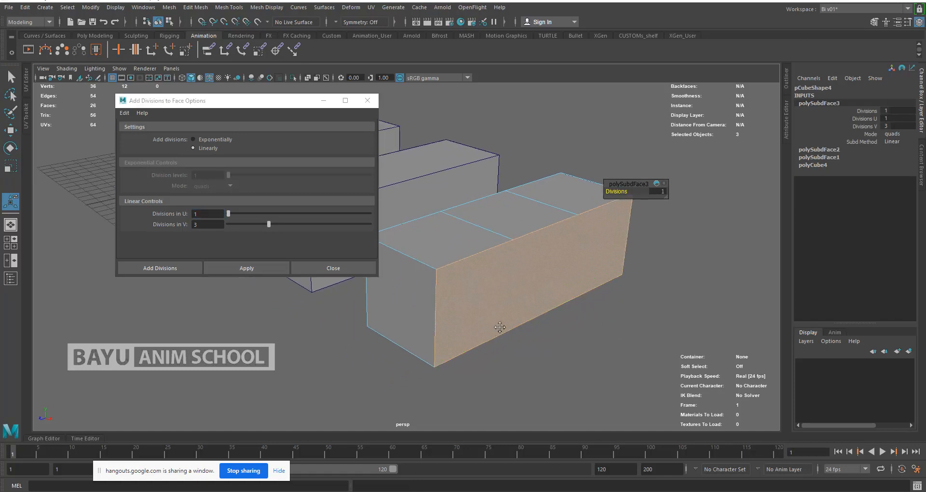
left_click_drag(499, 328, 585, 261, "alt")
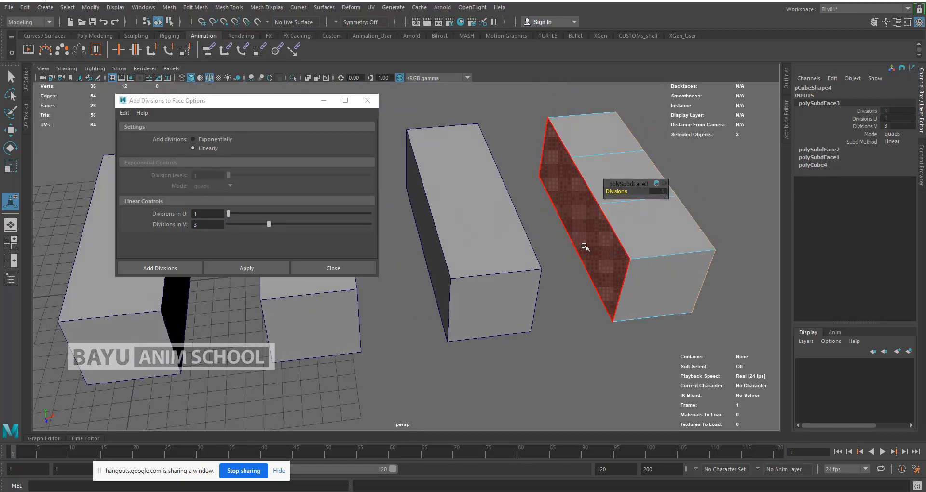
left_click(585, 259)
left_click(254, 264)
Select a long side face of the box and apply linear divisions of 3 in U and 1 in V.
left_click_drag(536, 318, 518, 247, "alt")
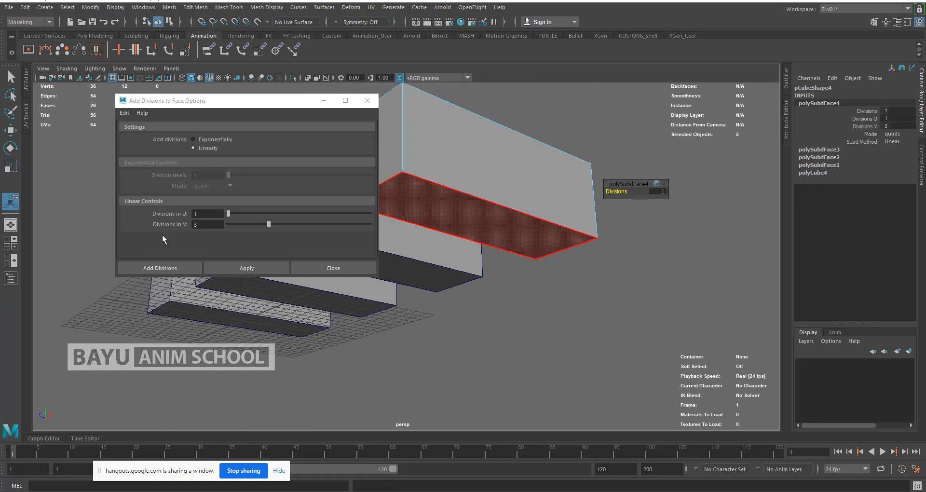
left_click(500, 182)
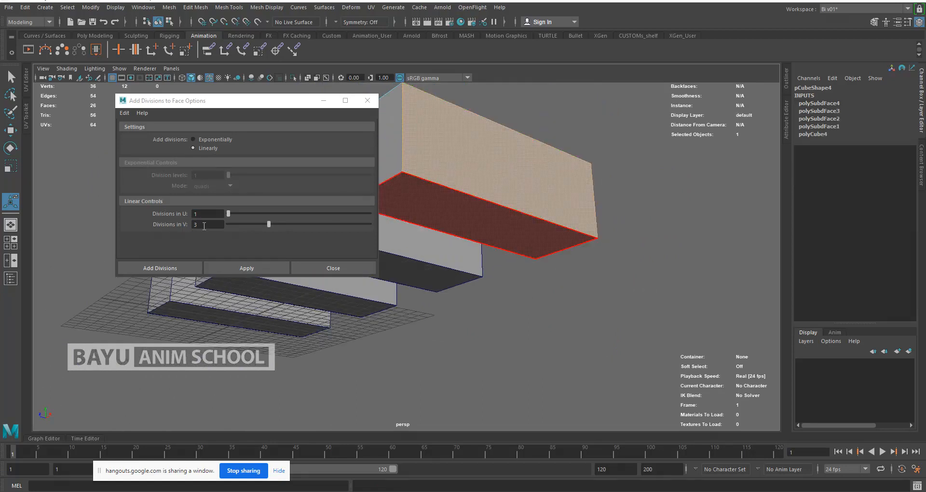
left_click(208, 215)
type("3")
key("Tab")
left_click(208, 214)
left_click(242, 266)
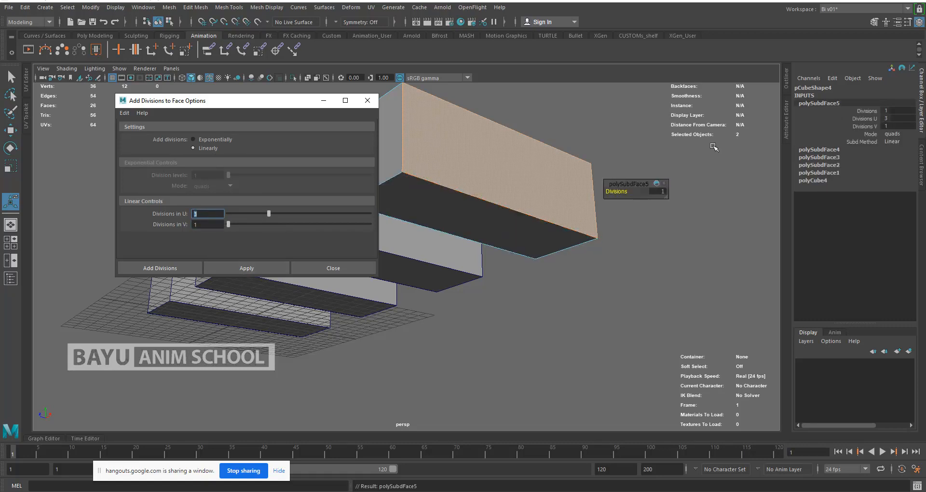
Divide the box's bottom face linearly with 1 division in U and 3 in V.
left_click_drag(476, 291, 542, 327, "alt")
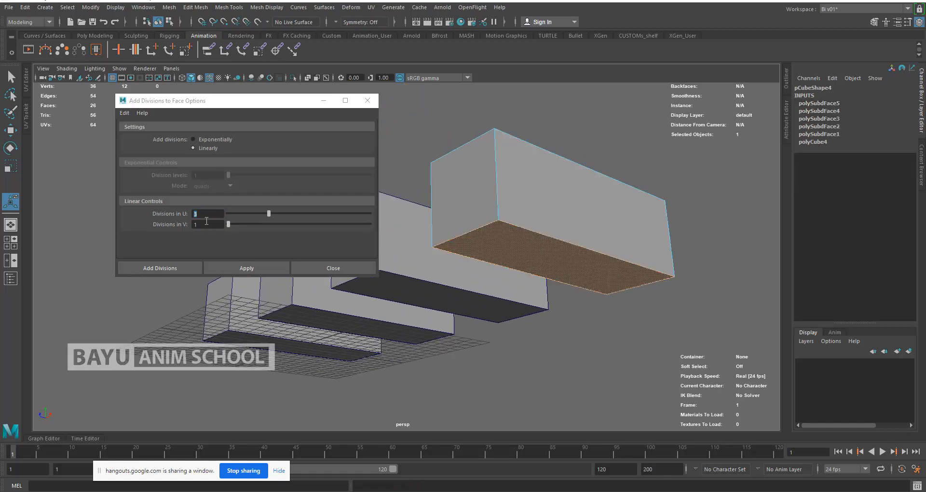
key("1")
left_click(208, 216)
type("1")
key("Tab")
key("shift+Tab")
left_click(284, 267)
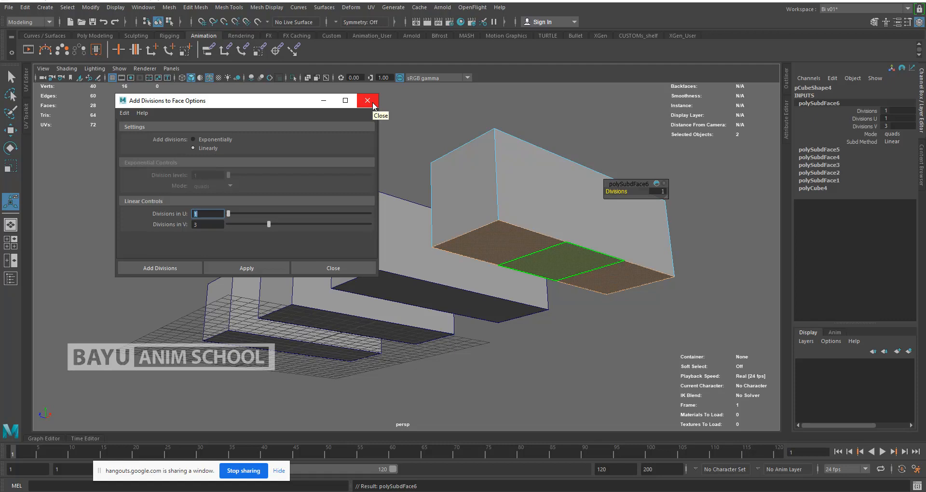
Close the Add Divisions options, return the divided box to object mode and clear the selection.
left_click(374, 105)
left_click_drag(482, 230, 492, 288, "alt")
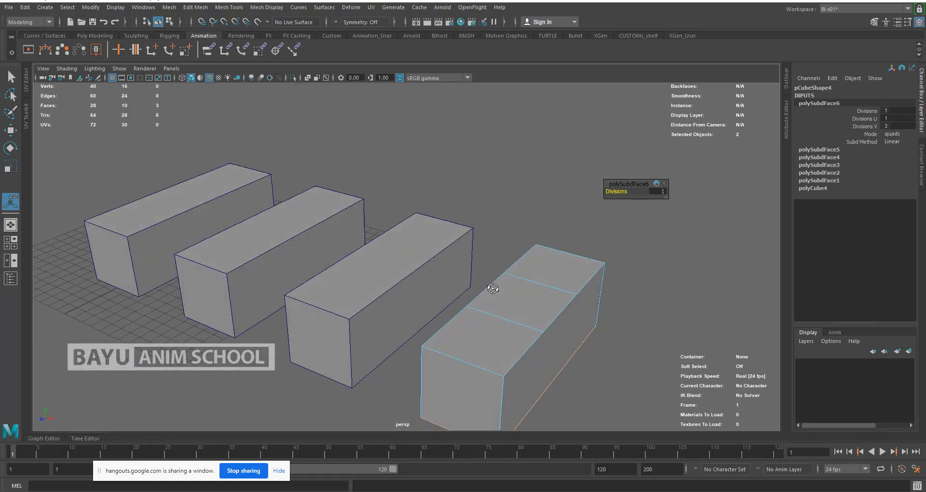
right_click_drag(478, 159, 514, 147)
key("q")
left_click(500, 223)
middle_click_drag(378, 274, 415, 266, "alt")
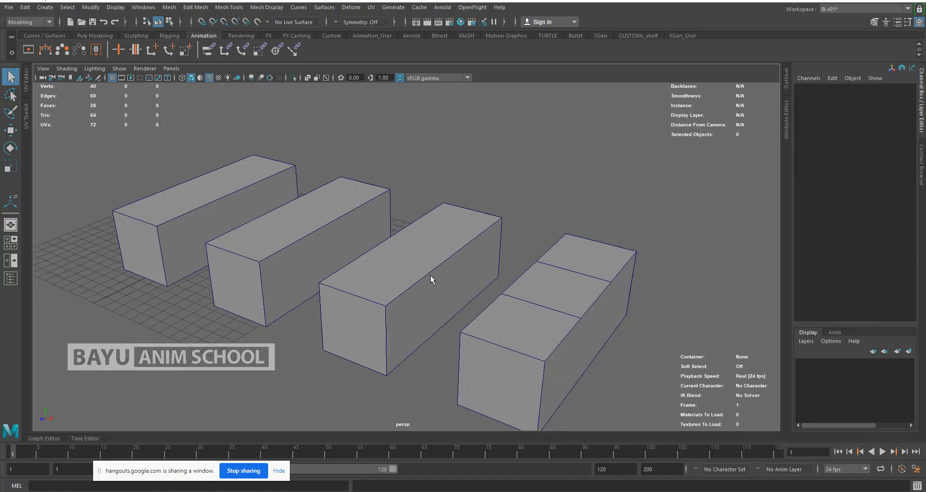
Set Subdivisions Depth to 3 on the box at Translate X 20.
left_click(430, 275)
left_click(813, 195)
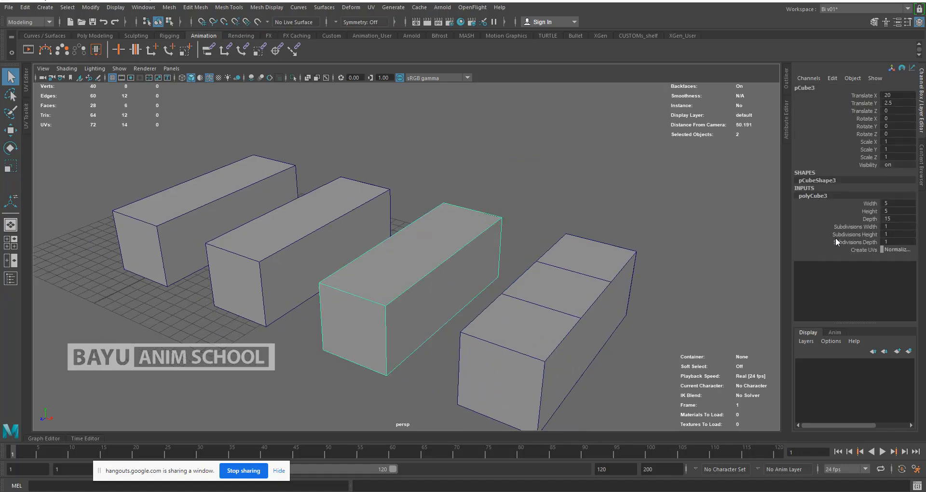
left_click(894, 244)
left_click(895, 242)
type("3")
key("Return")
Extrude the top face of the rear section on the box at Translate X 20 with Local Translate Z 5.
right_click_drag(546, 146, 548, 176)
left_click(481, 230)
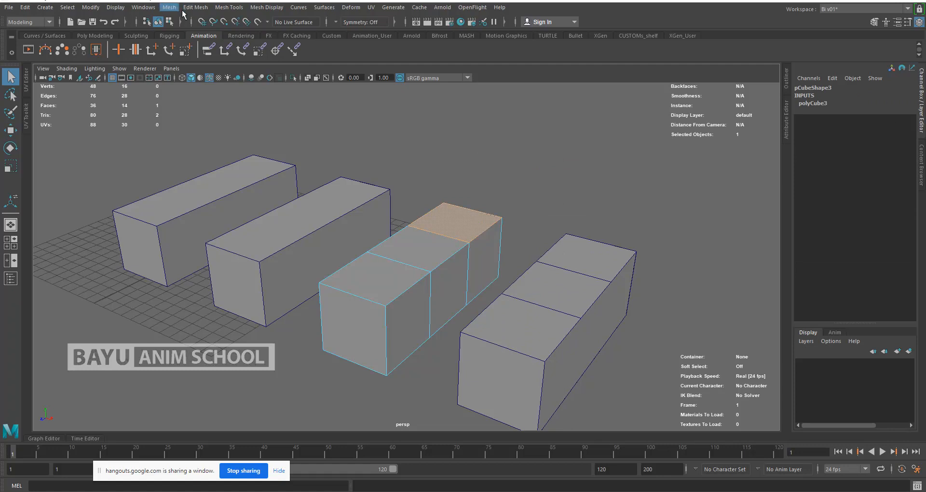
left_click(189, 8)
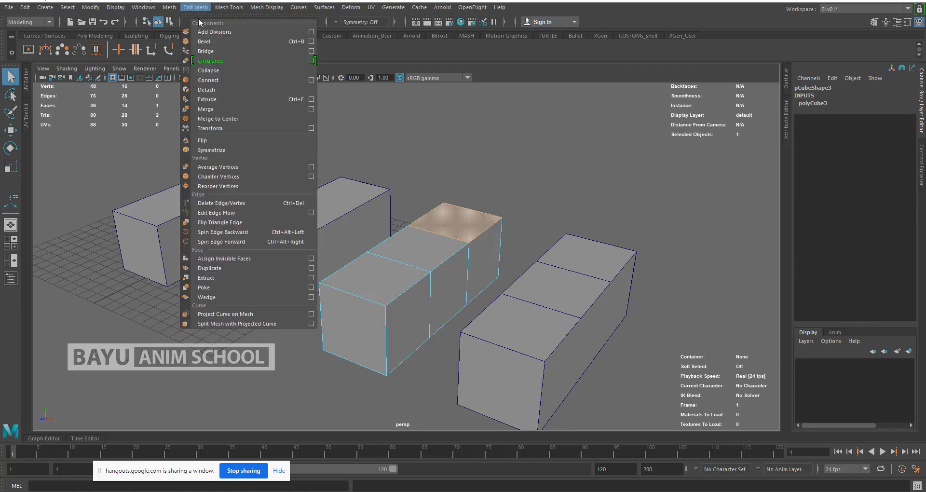
left_click(222, 97)
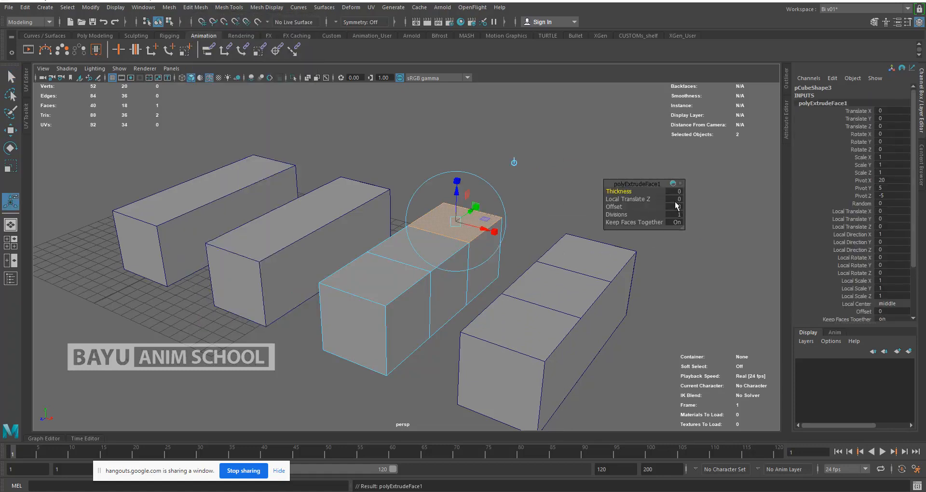
left_click(680, 201)
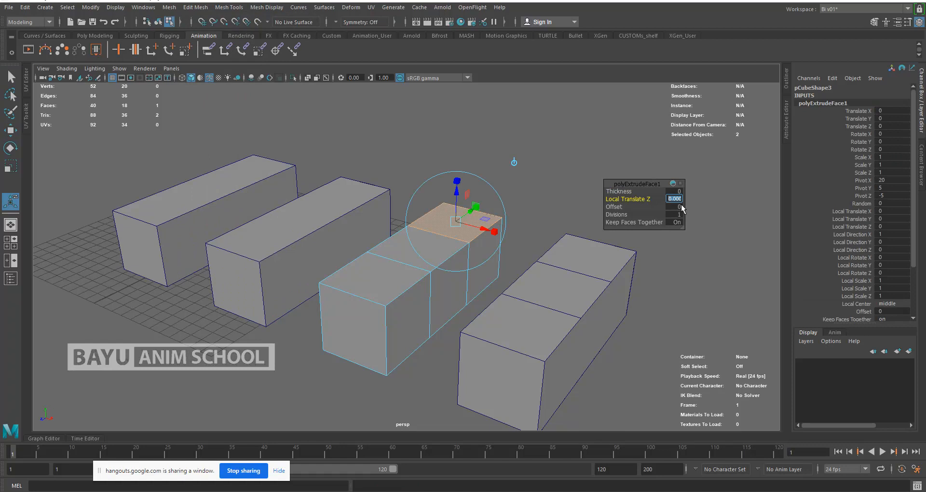
key("Return")
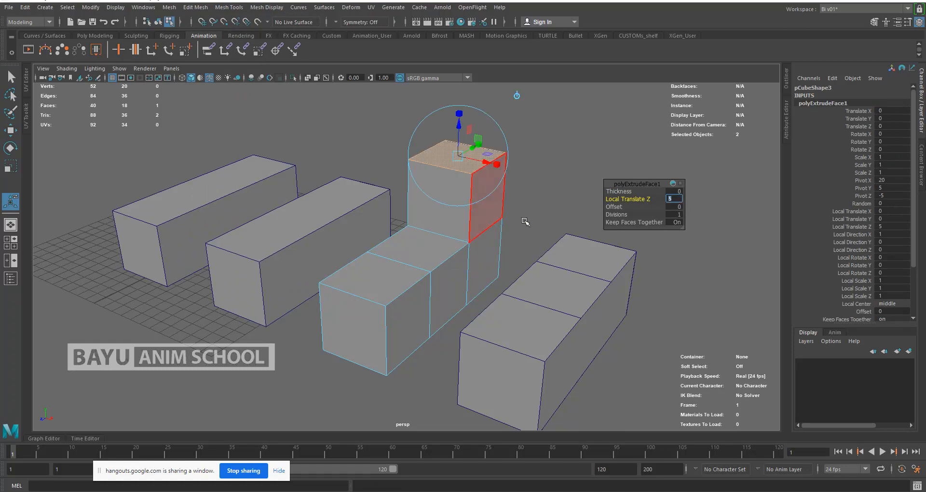
Extrude the raised block's top face together with the opposite end section's top face, using Local Translate Z 5.
left_click_drag(462, 257, 468, 255, "alt")
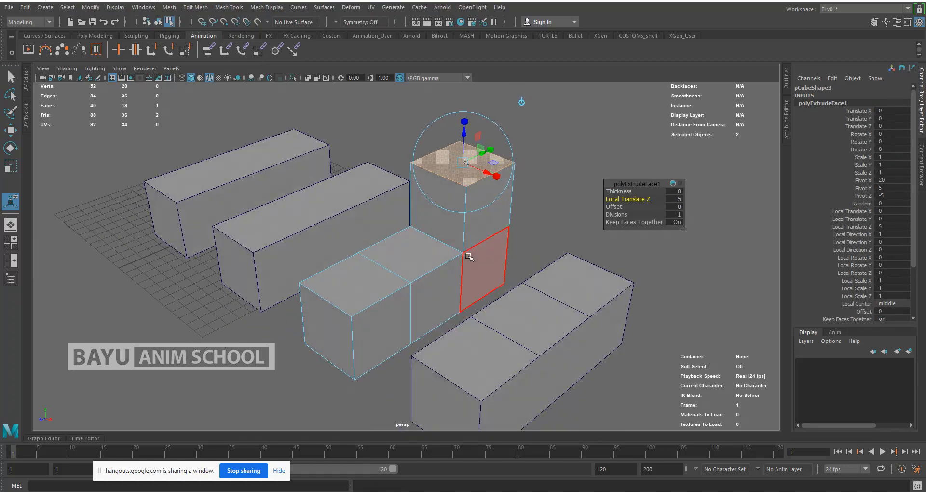
left_click(404, 288, "shift")
key("ctrl+e")
left_click(677, 199)
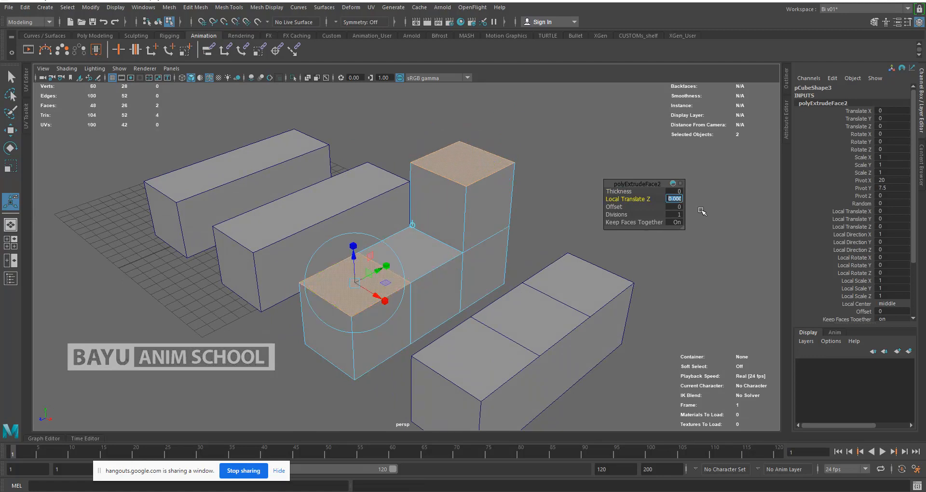
type("5")
key("Return")
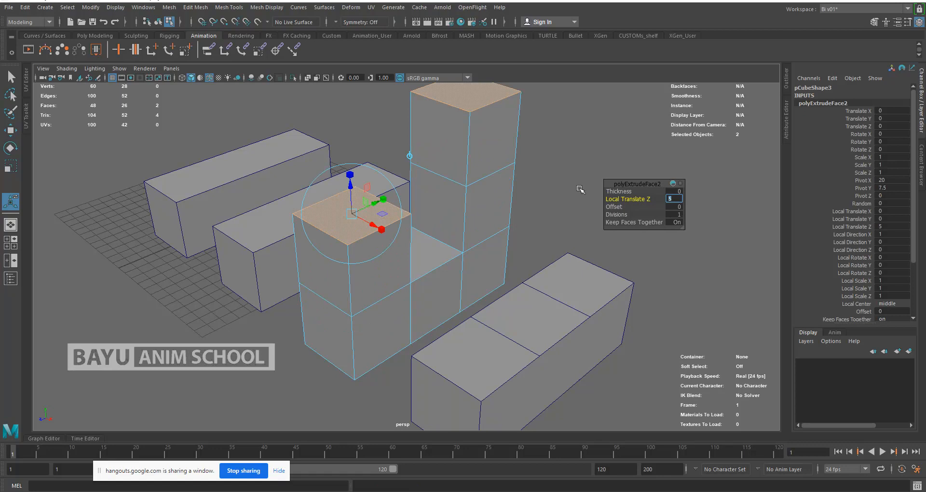
Extrude one side face of each column's uppermost block, on opposite sides of the shape, with Local Translate Z 5.
mouse_move(510, 242)
left_mouse_down("alt")
mouse_move(448, 236)
mouse_move(506, 230)
mouse_move(515, 238)
left_mouse_up("alt")
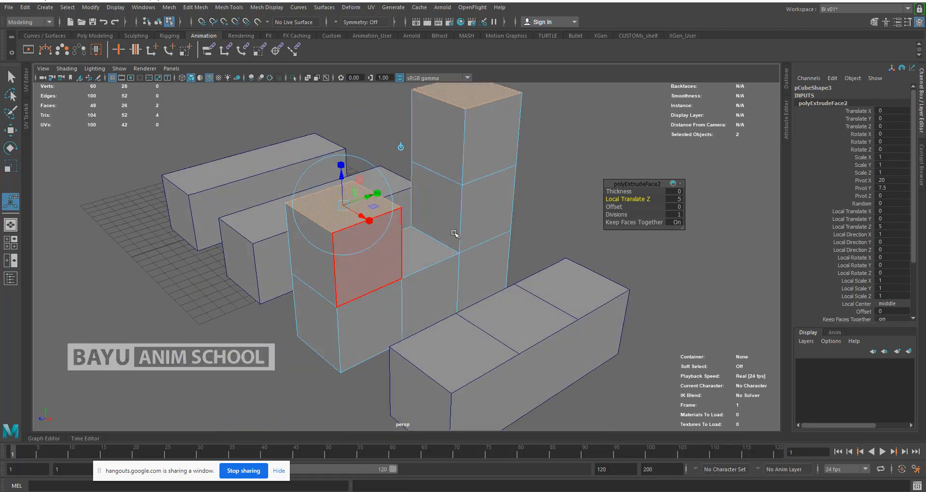
left_click(369, 265)
left_click_drag(369, 266, 602, 239, "alt")
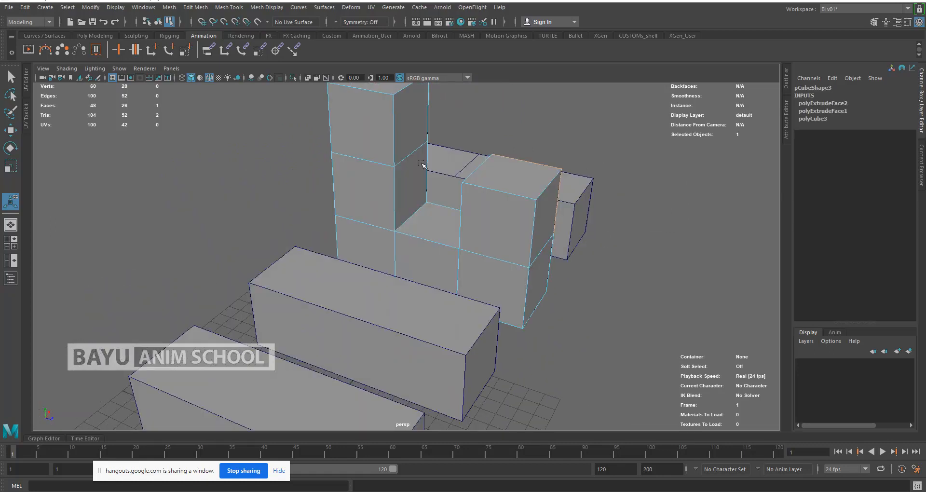
left_click(382, 140, "shift")
key("ctrl+e")
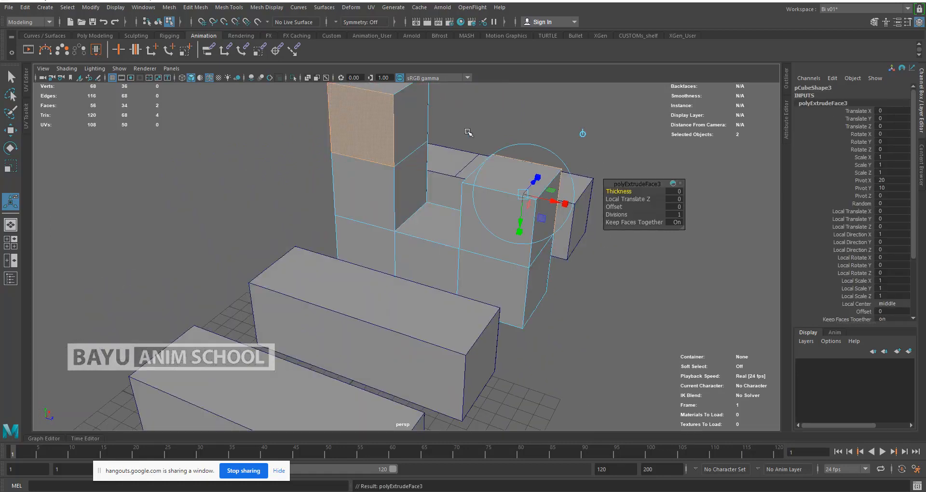
left_click(674, 200)
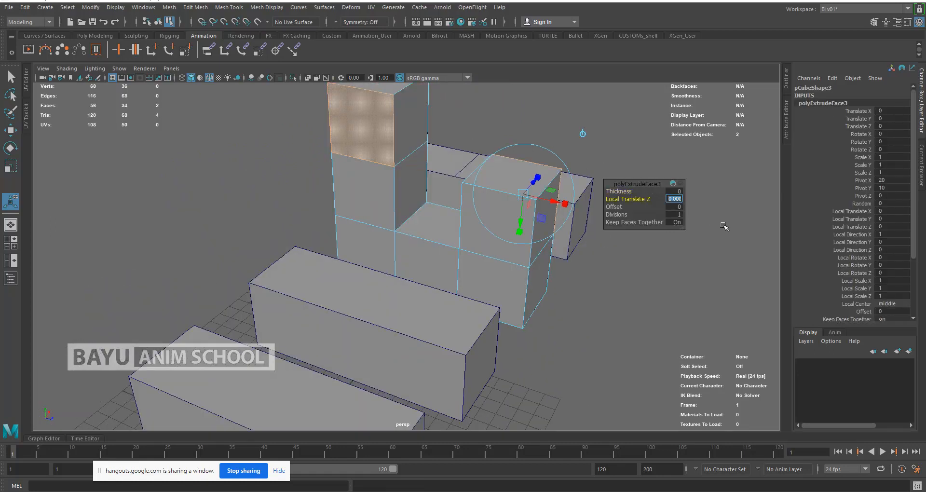
type("5")
key("Return")
Select the four faces around the block projecting from the tall column and apply linear divisions of 3 in U and 3 in V.
left_click_drag(552, 281, 415, 240, "alt")
left_click_drag(384, 120, 392, 284)
left_click_drag(471, 180, 422, 184, "alt")
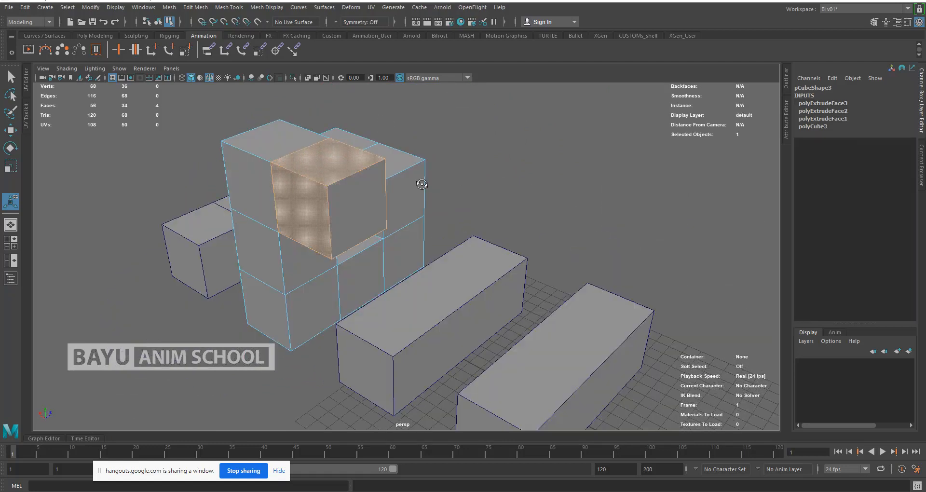
left_click(195, 7)
left_click(313, 32)
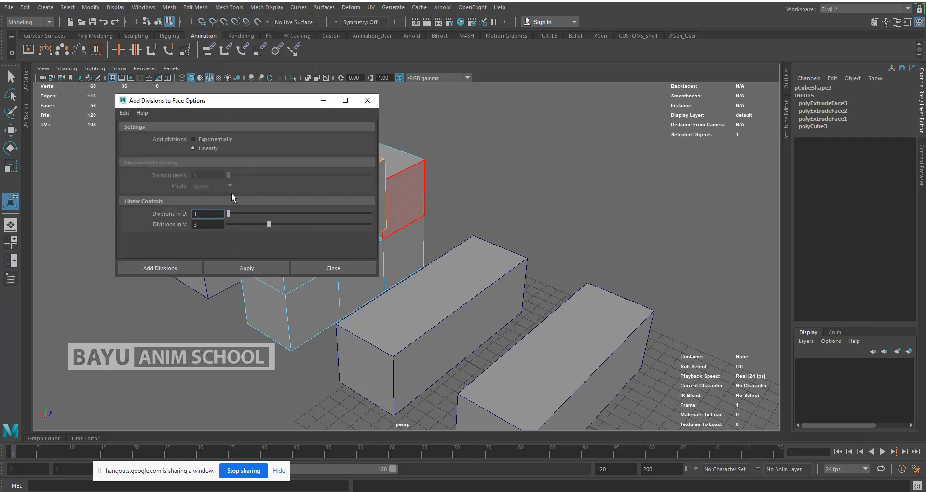
left_click(207, 213)
type("3")
key("Tab")
middle_click_drag(451, 246, 603, 251, "alt")
left_click(258, 270)
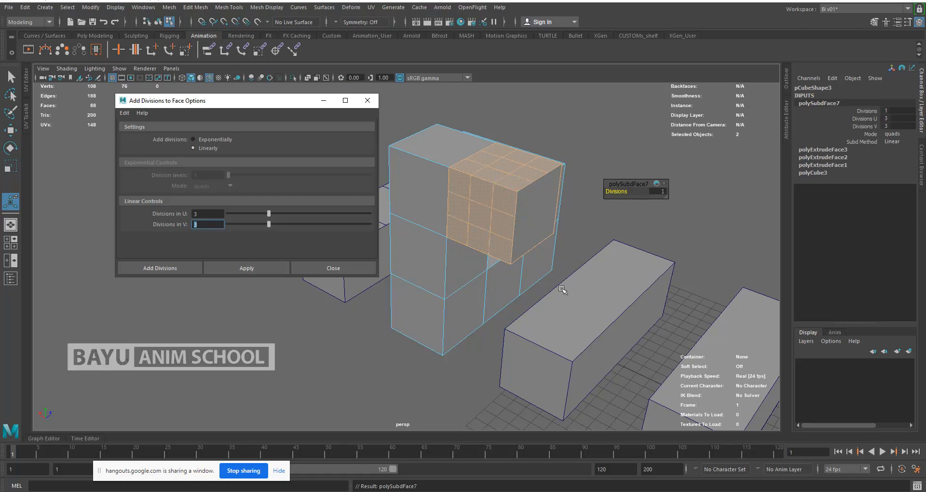
Apply the 3 by 3 linear divisions to the projecting block's end face, and again to a face of the tall column's uppermost block.
left_click_drag(516, 275, 498, 258, "alt")
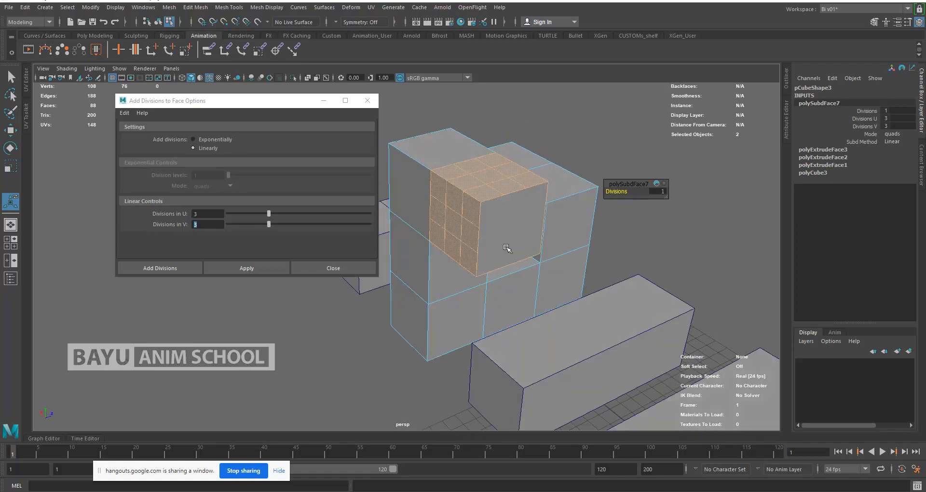
left_click(510, 233)
left_click(239, 269)
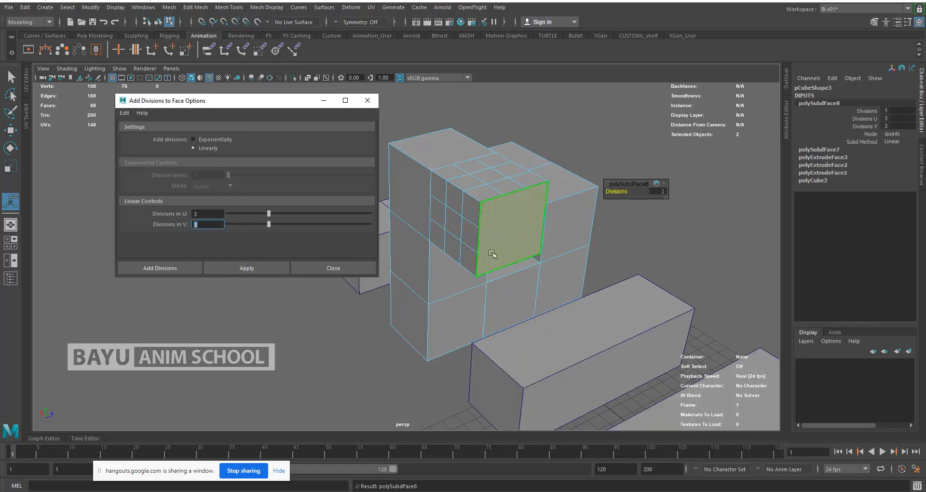
left_click_drag(412, 271, 488, 256, "alt")
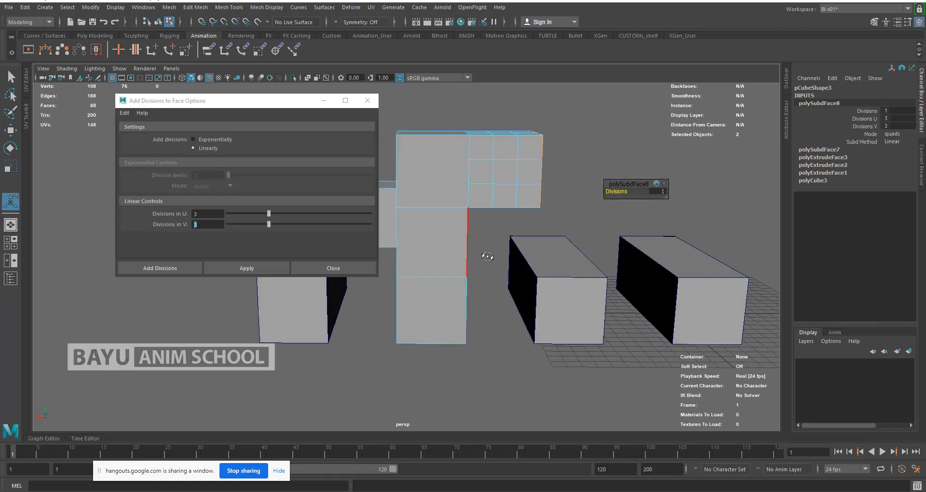
left_click(420, 157)
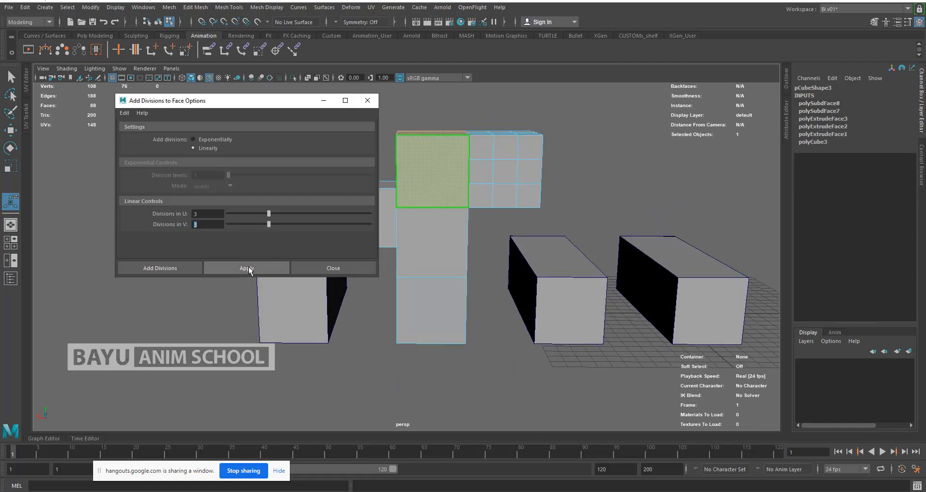
left_click(248, 267)
left_click_drag(468, 227, 448, 267, "alt")
middle_click_drag(448, 267, 511, 251, "alt")
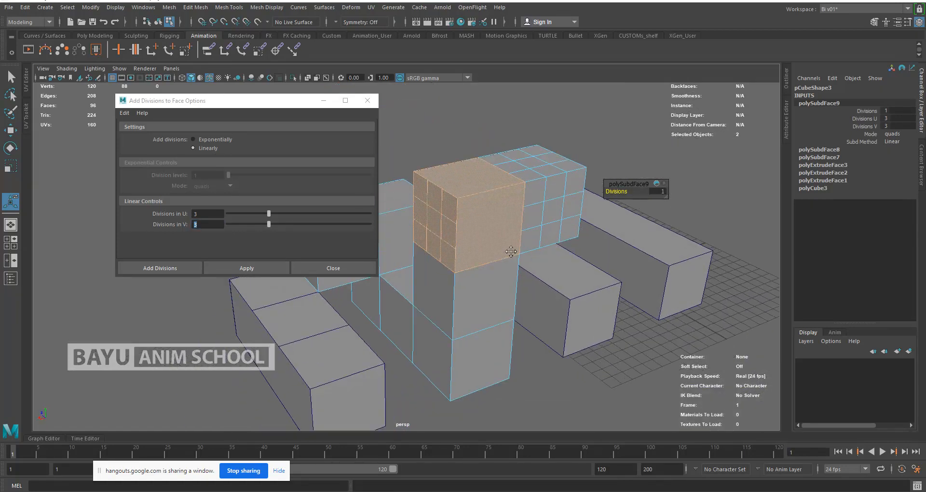
Return the extruded shape to object mode and set Subdivisions Depth to 3 on the box at Translate X 0.
left_click_drag(510, 287, 509, 269, "alt")
left_click_drag(506, 308, 385, 237, "alt")
left_click_drag(300, 111, 223, 152)
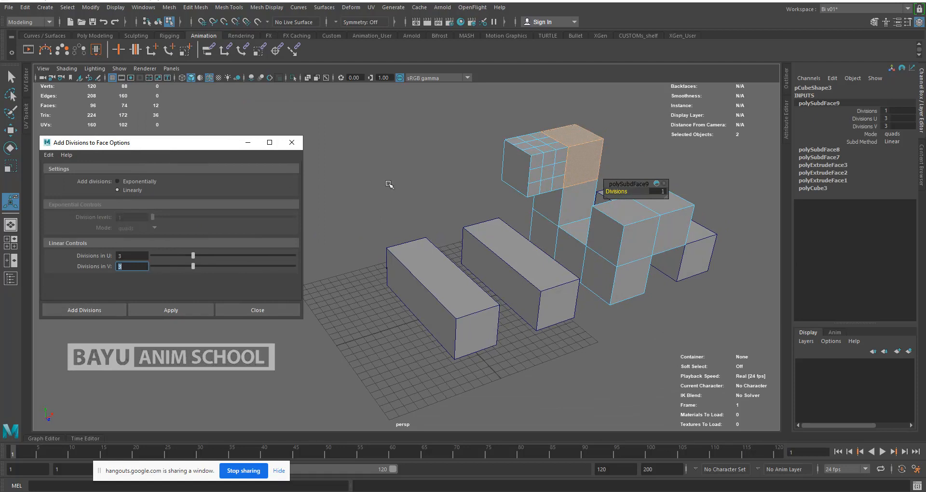
right_click_drag(389, 183, 412, 177)
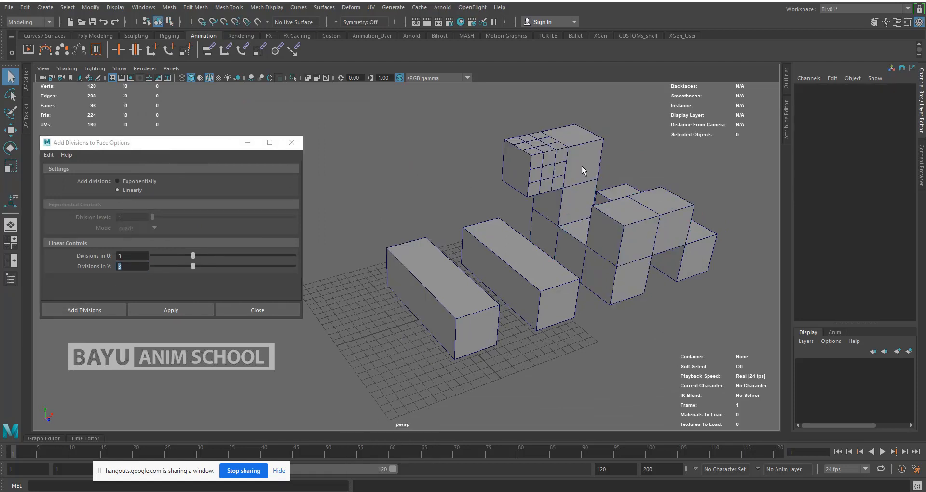
left_click(497, 320)
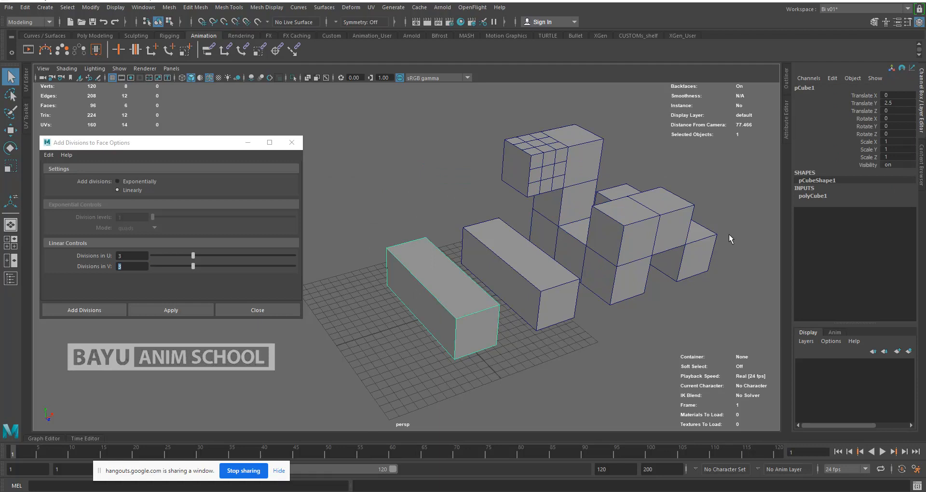
left_click(812, 196)
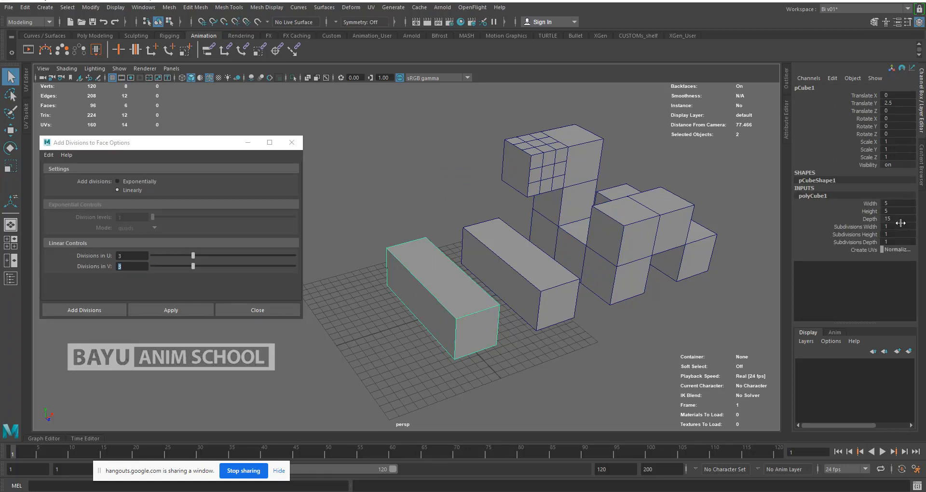
left_click(898, 240)
type("3")
key("Return")
left_click_drag(506, 303, 541, 300, "alt")
middle_click_drag(500, 190, 505, 220, "alt")
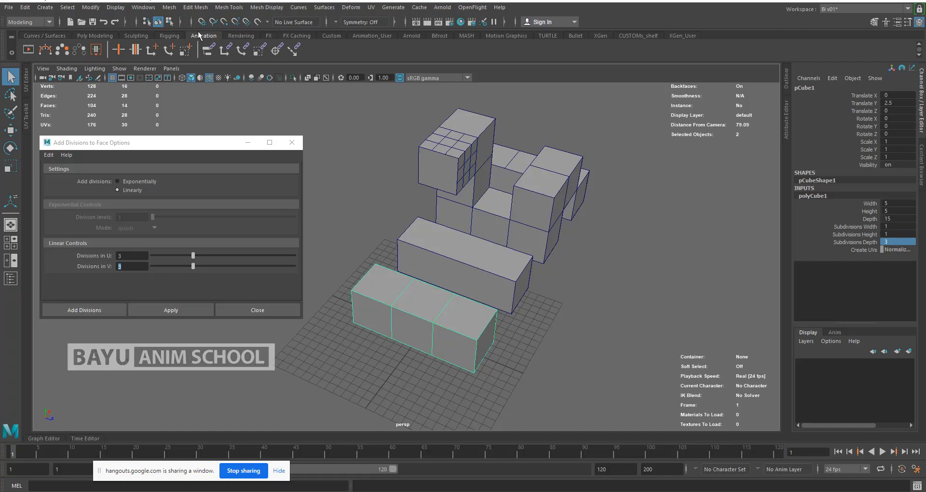
left_click(173, 13)
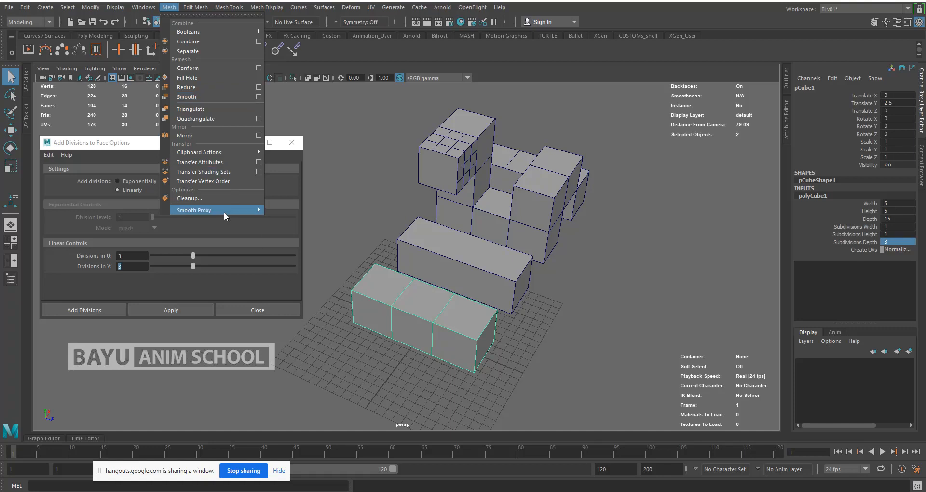
mouse_move(230, 210)
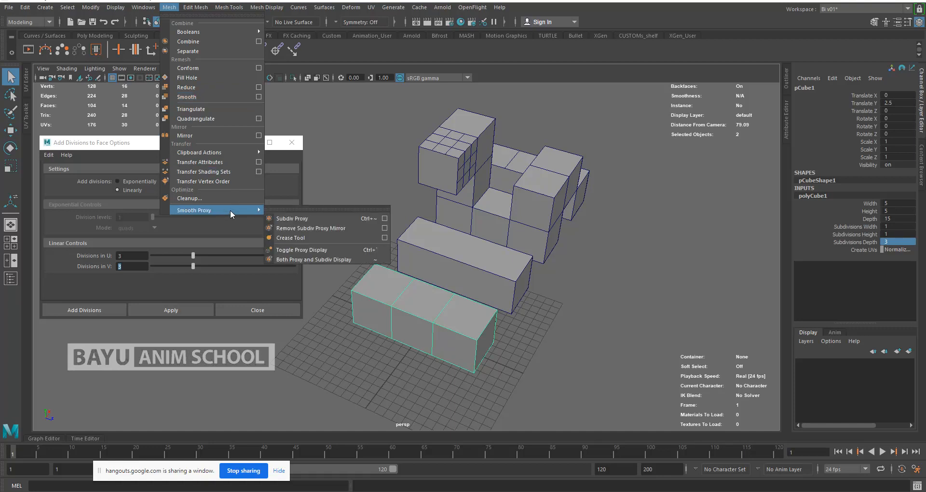
left_click(590, 304)
left_click_drag(535, 376, 559, 381, "alt")
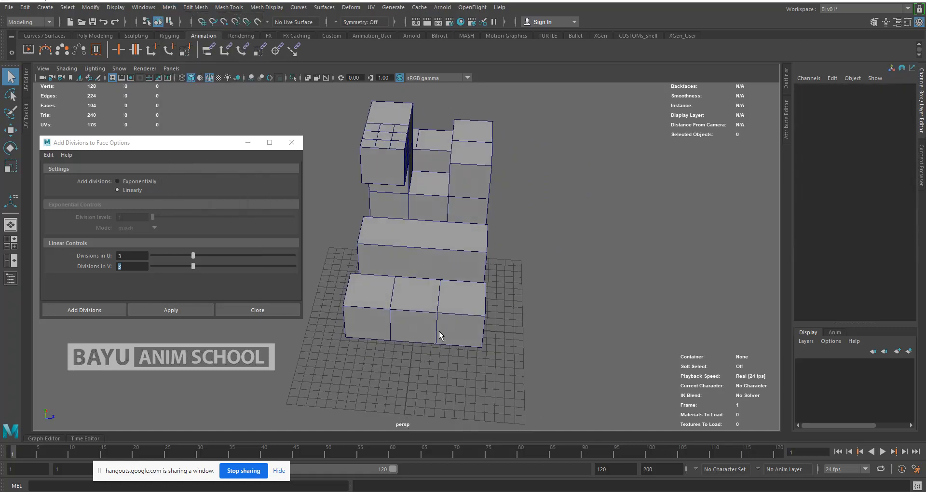
Select the end section's faces on the newly subdivided box and apply Smooth to them.
left_click(443, 339)
right_click(577, 205)
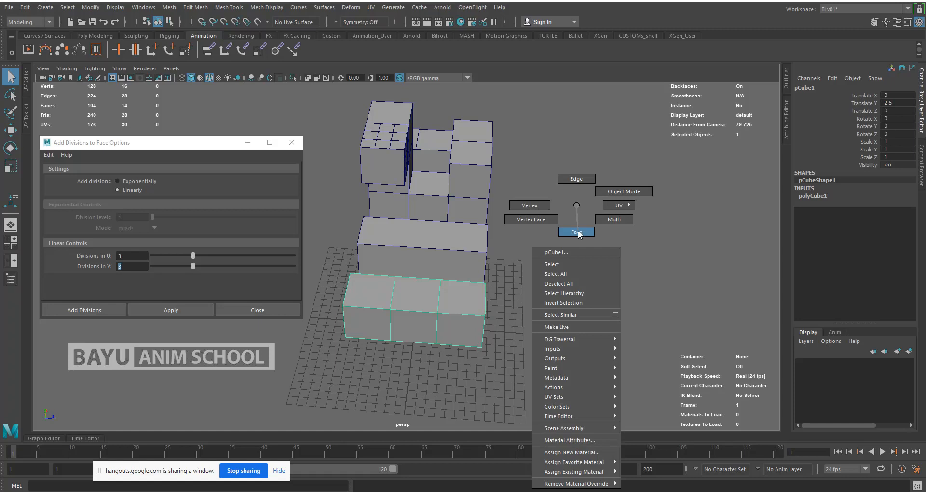
right_click_drag(578, 231, 579, 234)
left_click_drag(521, 252, 476, 364)
left_click_drag(592, 349, 560, 318, "alt")
right_click_drag(560, 318, 589, 311, "alt")
left_click_drag(590, 311, 555, 309, "alt")
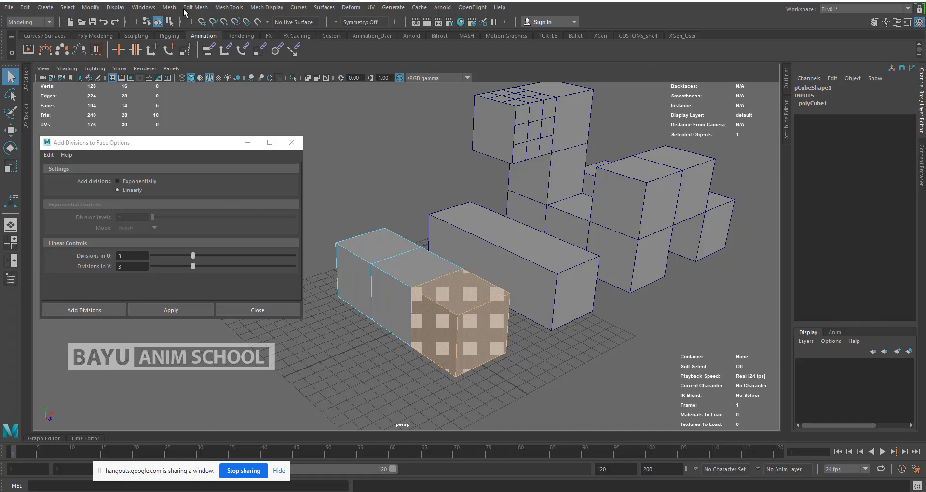
left_click(170, 8)
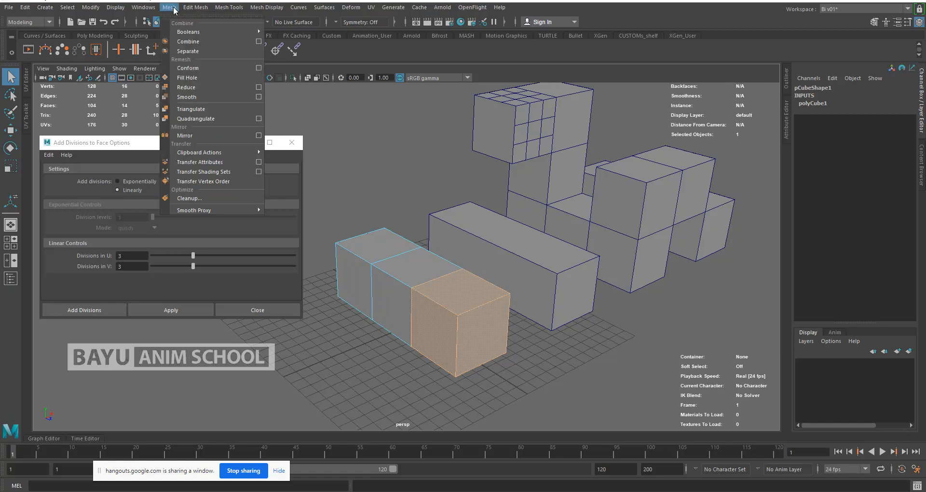
left_click(195, 96)
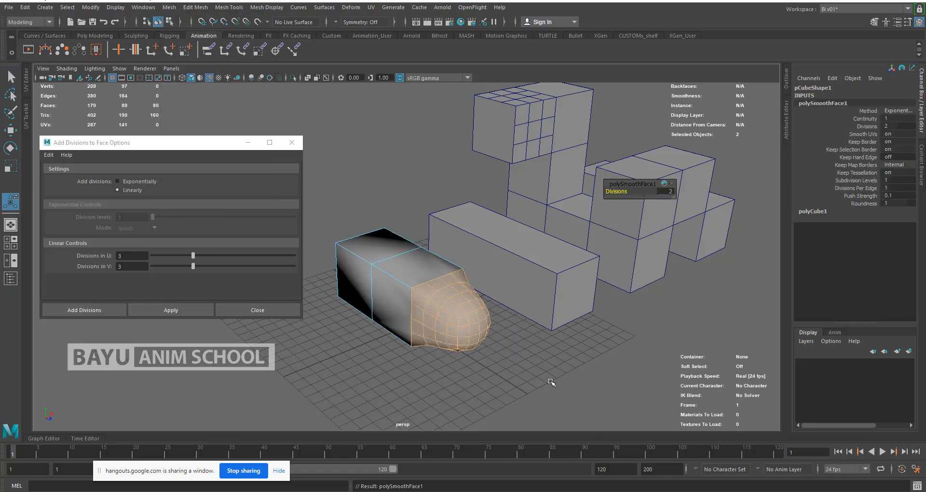
Set the Smooth operation's Divisions to 1 on the box's end section and clear the face selection.
left_click_drag(443, 356, 452, 357, "alt")
middle_click_drag(554, 313, 591, 316, "alt")
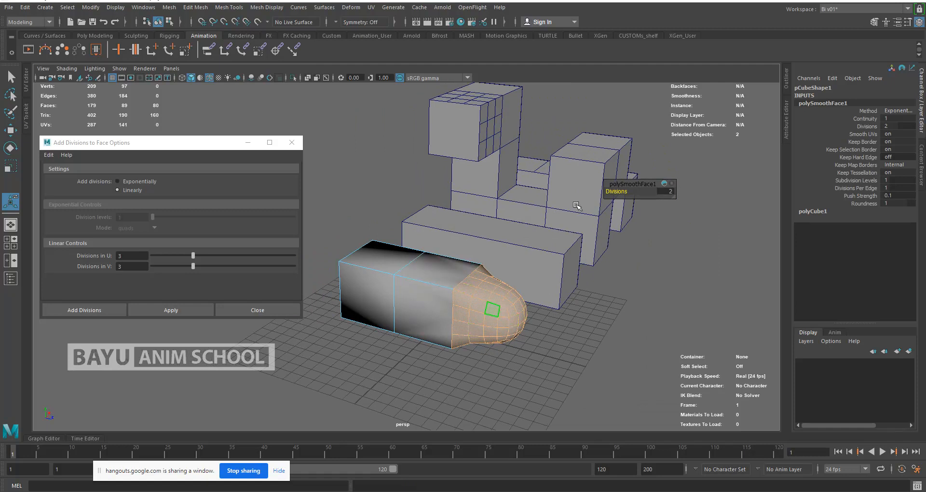
left_click(666, 192)
key("Return")
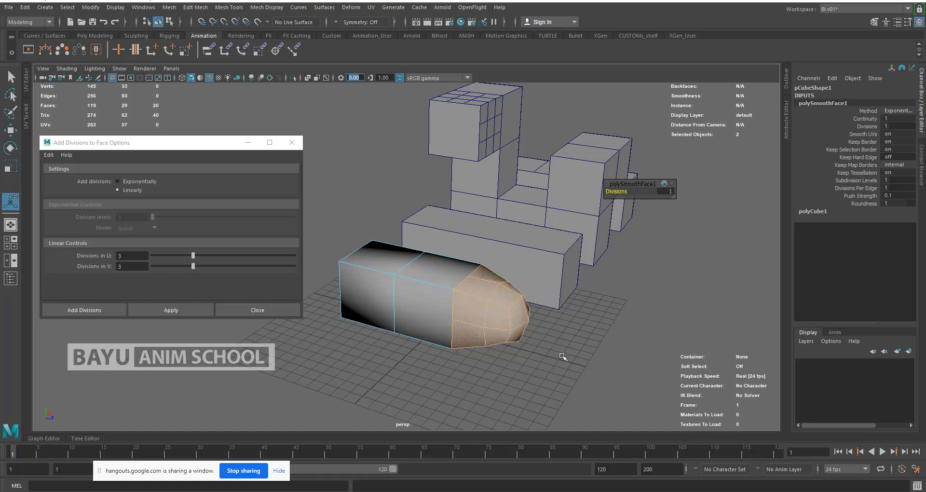
left_click(578, 360)
left_click_drag(571, 237, 551, 236, "alt")
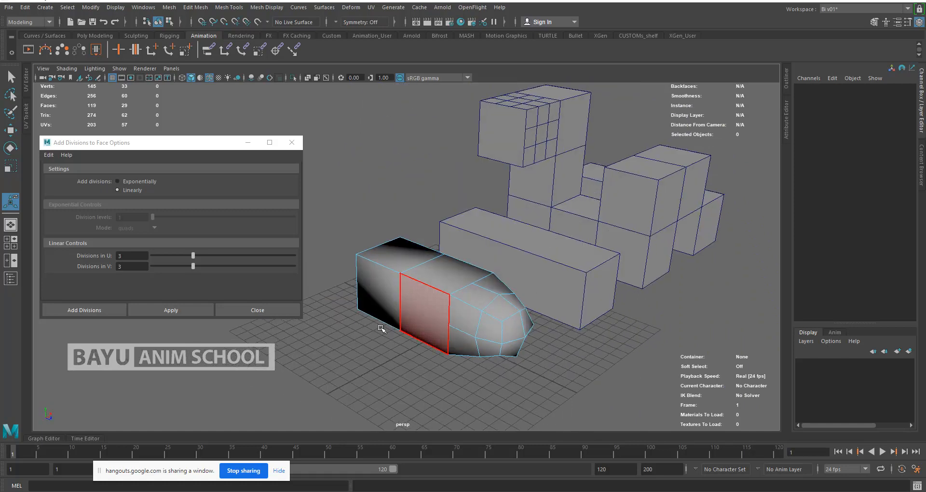
left_click_drag(375, 328, 487, 315, "alt")
middle_click_drag(487, 316, 558, 286, "alt")
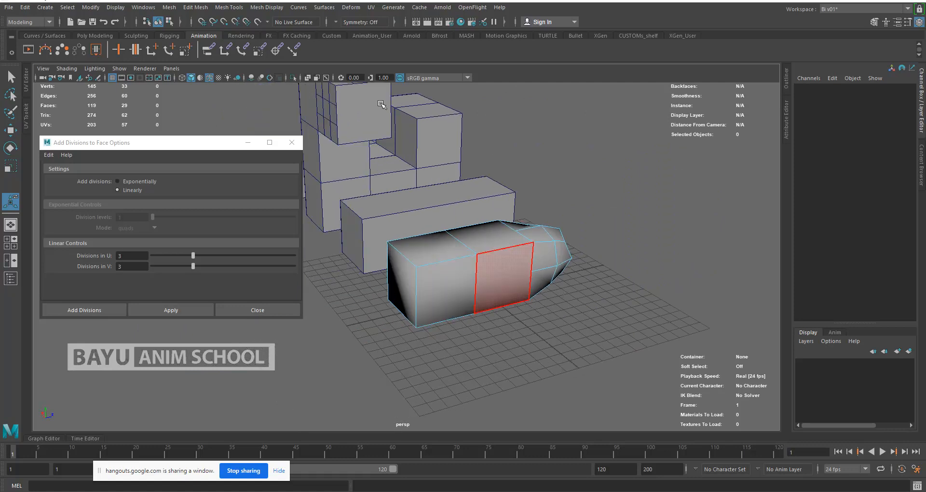
left_click(270, 8)
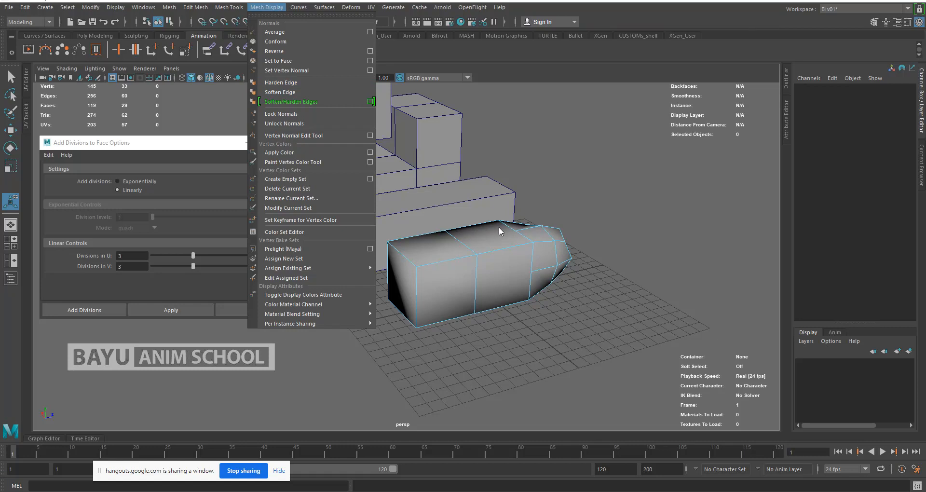
left_click(646, 270)
left_click_drag(619, 320, 489, 297, "alt")
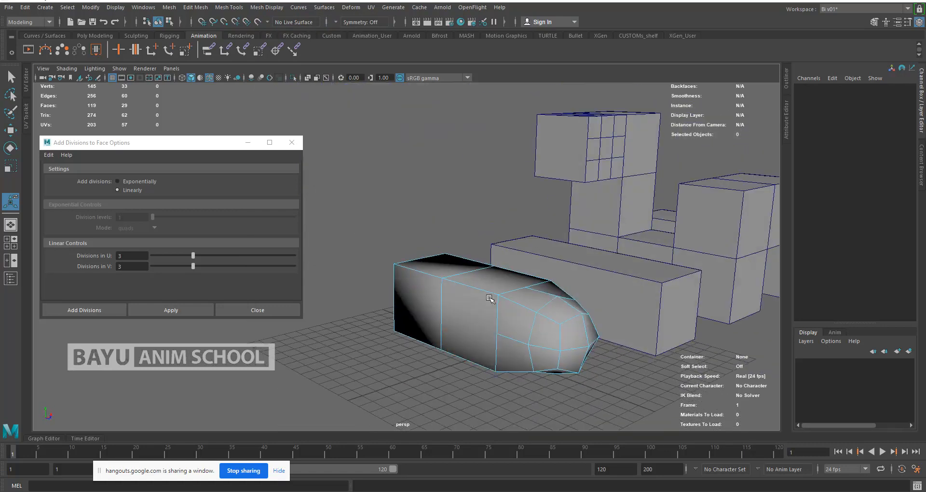
left_click_drag(425, 296, 552, 290, "alt")
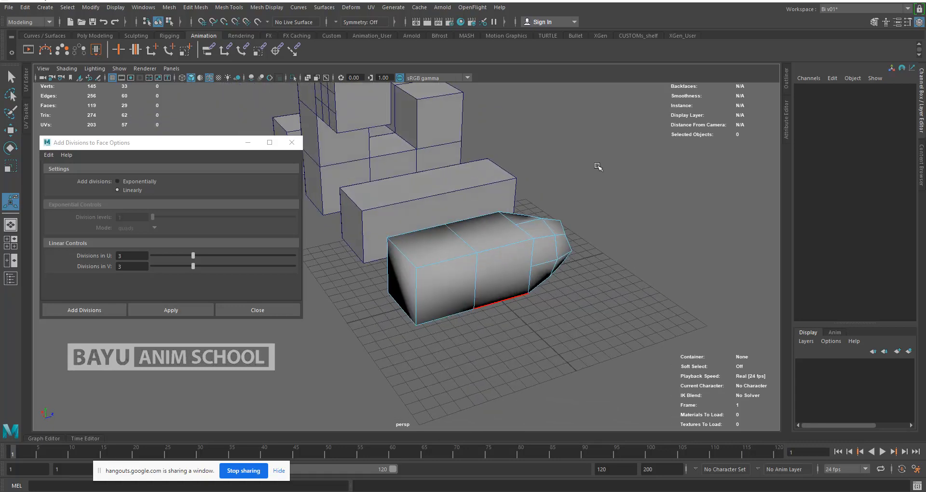
Return the partly smoothed box to object mode, select it and open the Soften/Harden Edges options.
right_click_drag(601, 141, 636, 131)
left_click(646, 225)
left_click(562, 261)
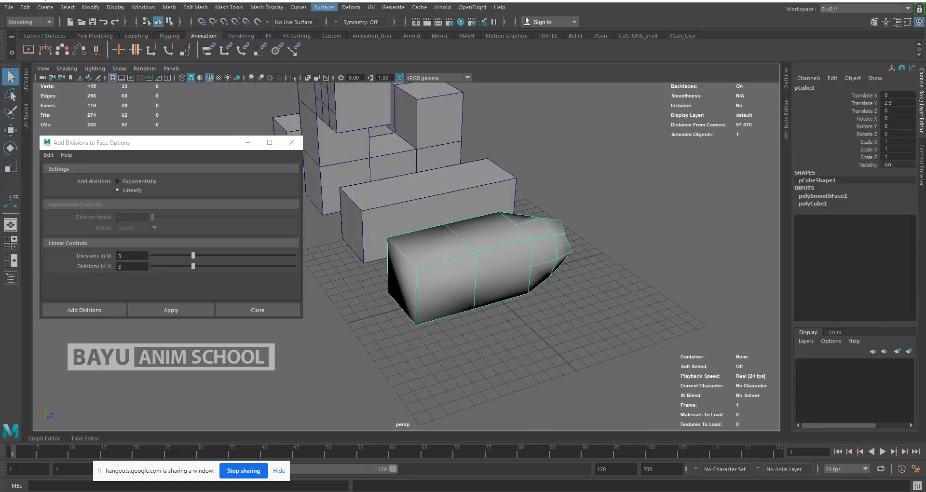
left_click(265, 9)
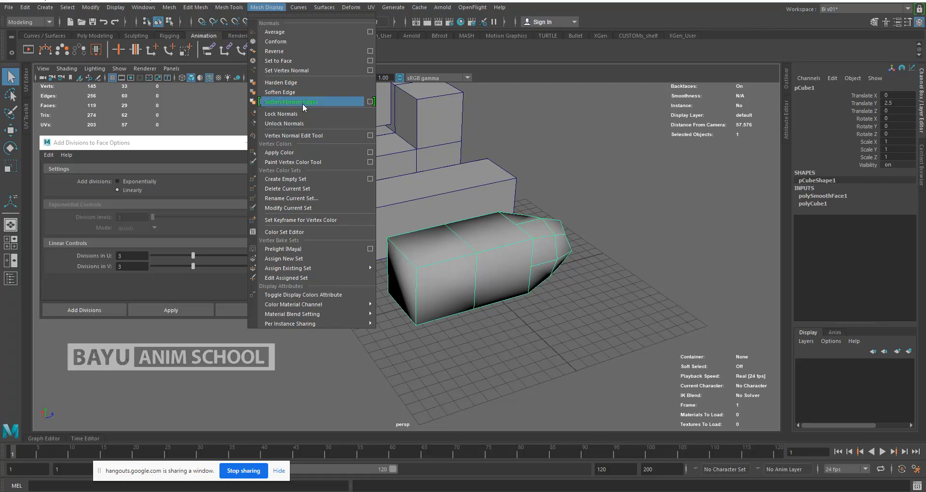
left_click(370, 102)
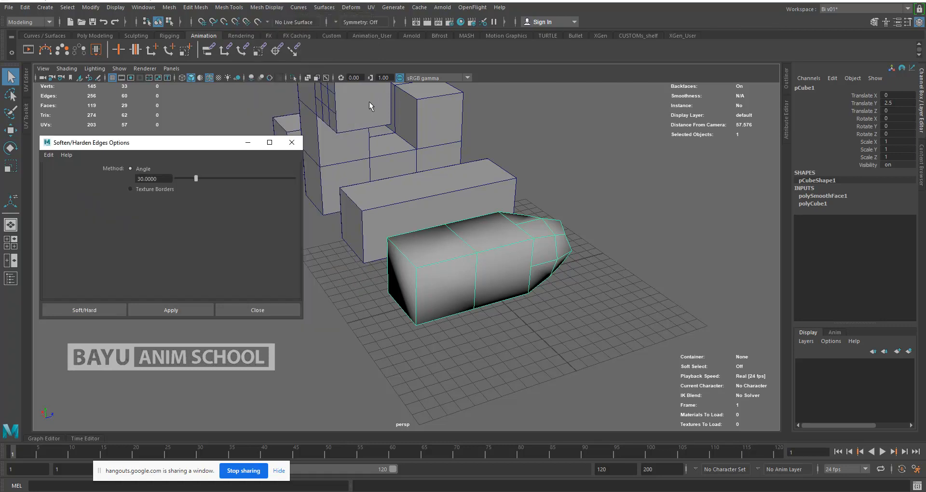
left_click_drag(182, 146, 190, 115)
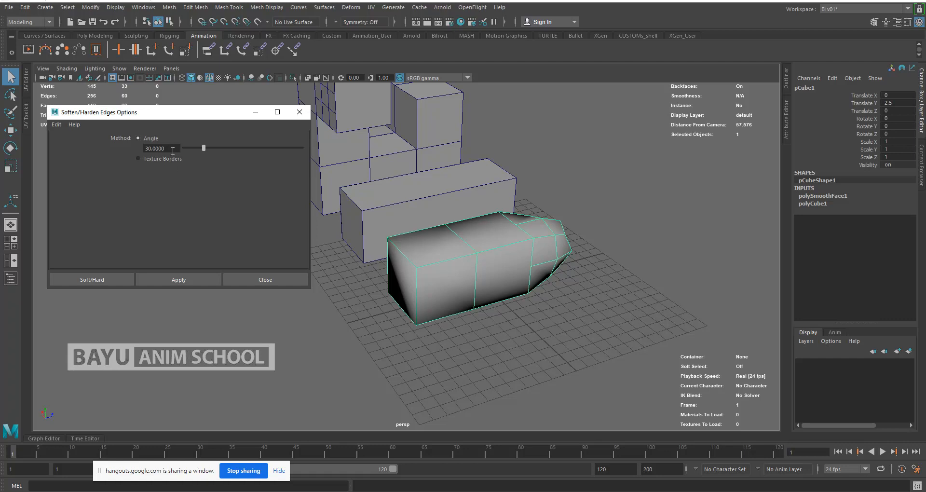
Apply Harden Edge to the whole partly smoothed box and clear the selection.
left_click(268, 7)
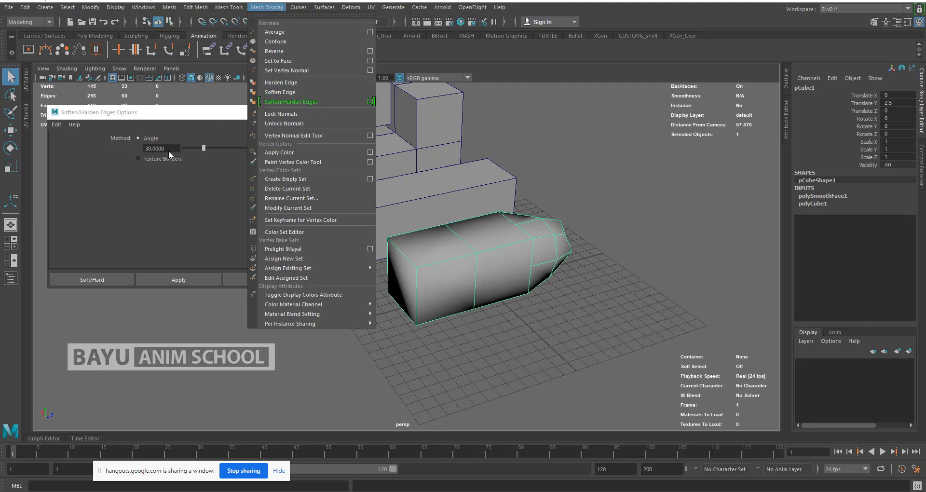
left_click(290, 83)
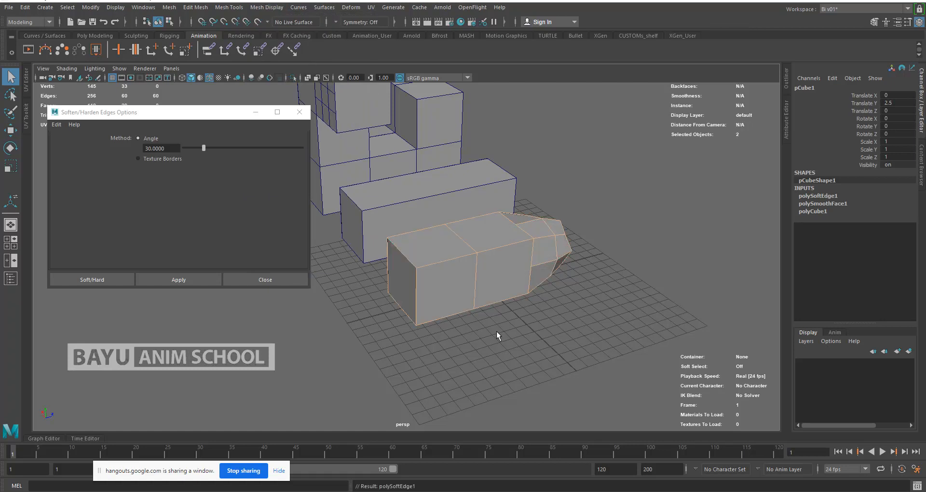
left_click(602, 258)
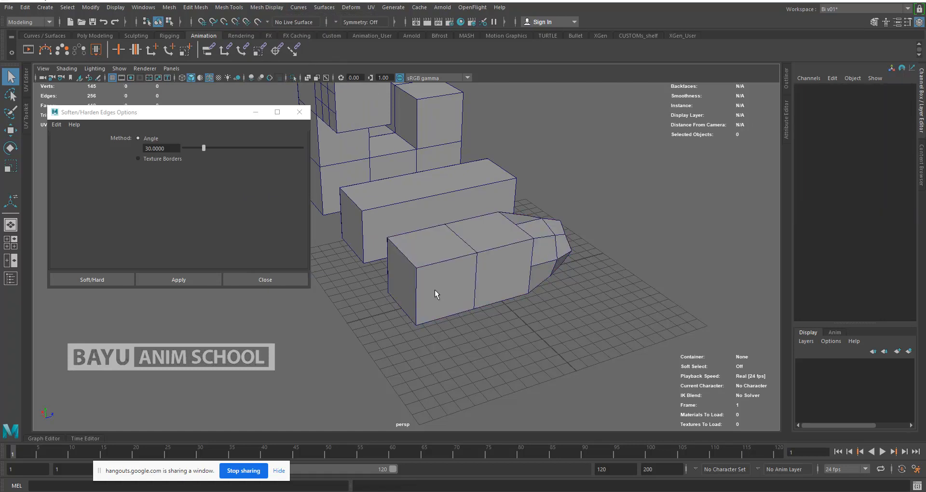
Make a copy of the hardened box with Duplicate Special and move it along X to about -8.8.
left_click_drag(424, 280, 448, 314, "alt")
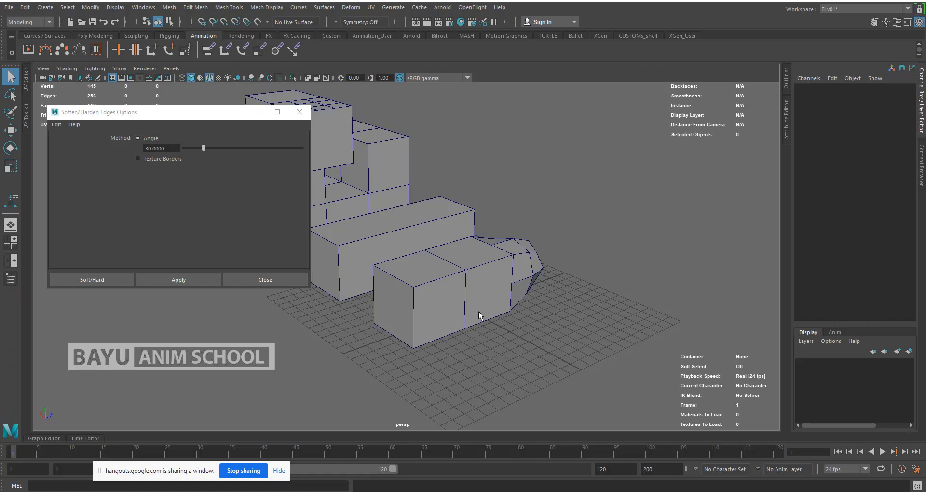
mouse_move(427, 357)
middle_mouse_down("alt")
mouse_move(435, 351)
mouse_move(419, 348)
middle_mouse_up("alt")
left_click_drag(419, 351, 438, 285, "alt")
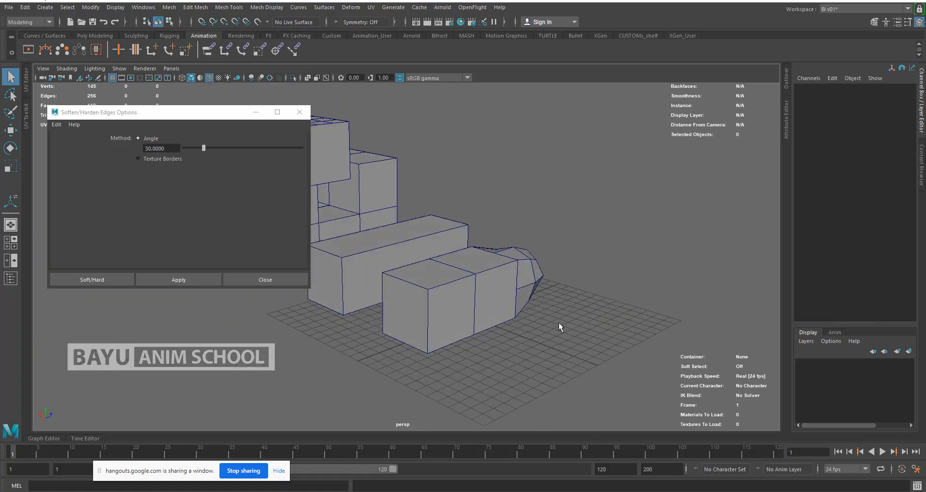
middle_click_drag(549, 334, 510, 311, "alt")
left_click_drag(510, 311, 523, 326, "alt")
scroll(495, 319, "up", 3)
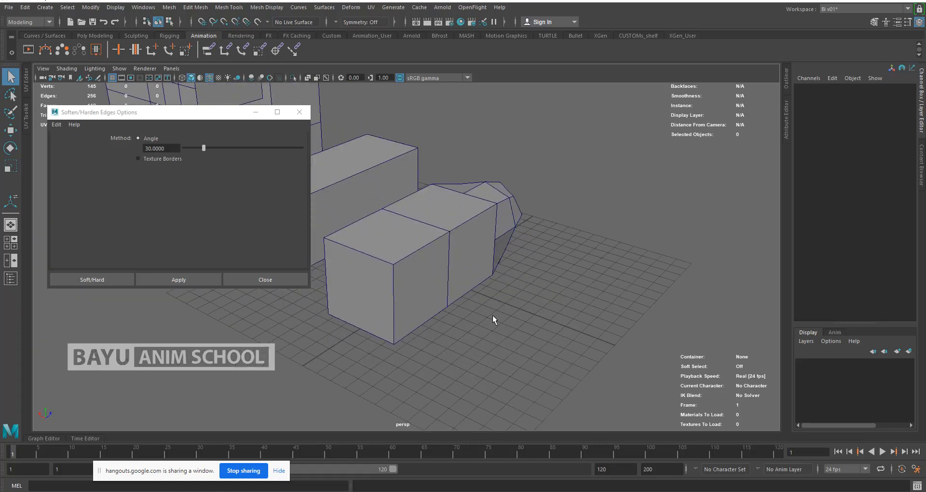
middle_click_drag(483, 321, 413, 275, "alt")
left_click(413, 274)
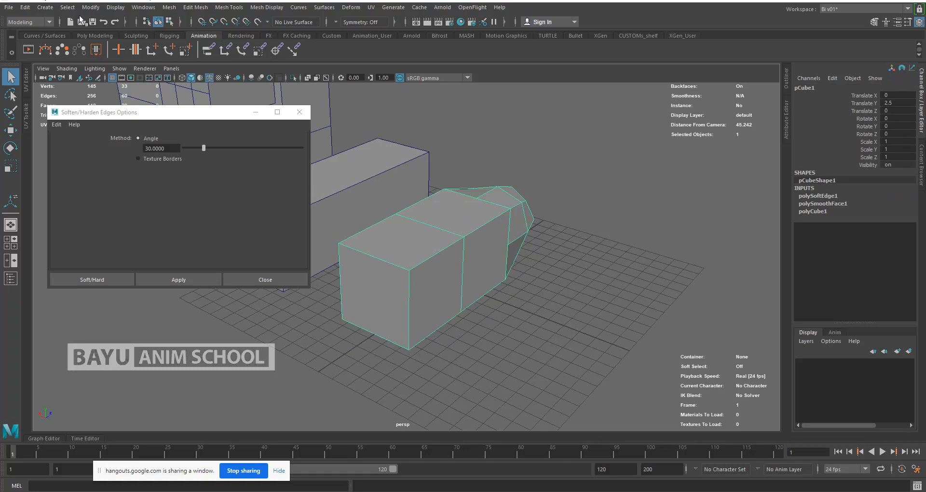
left_click(25, 7)
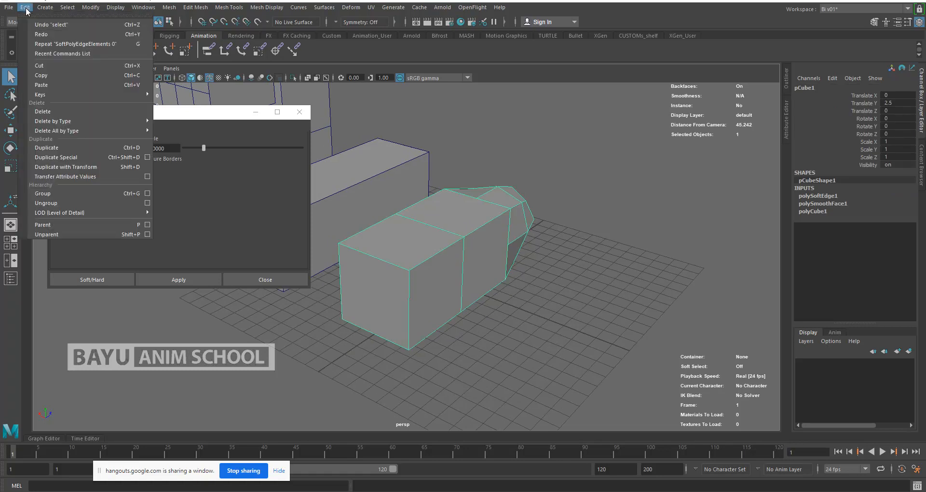
left_click(91, 157)
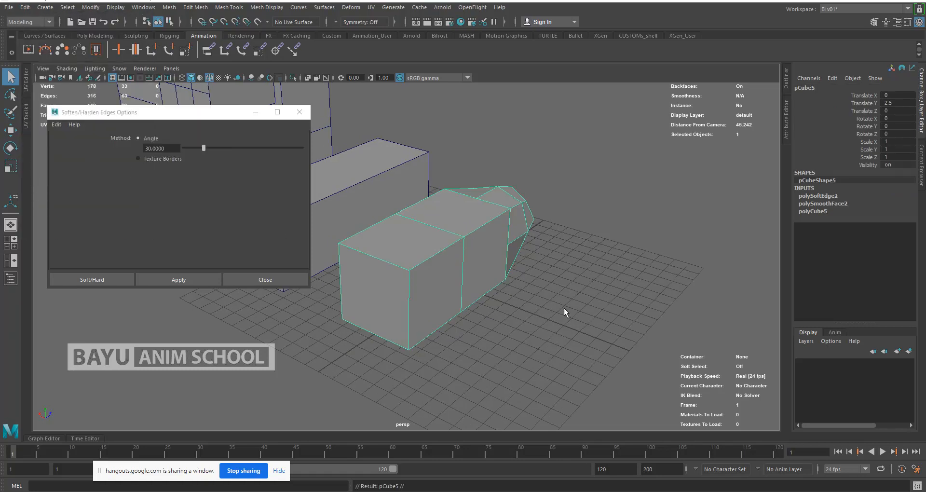
key("w")
left_click_drag(426, 241, 533, 284)
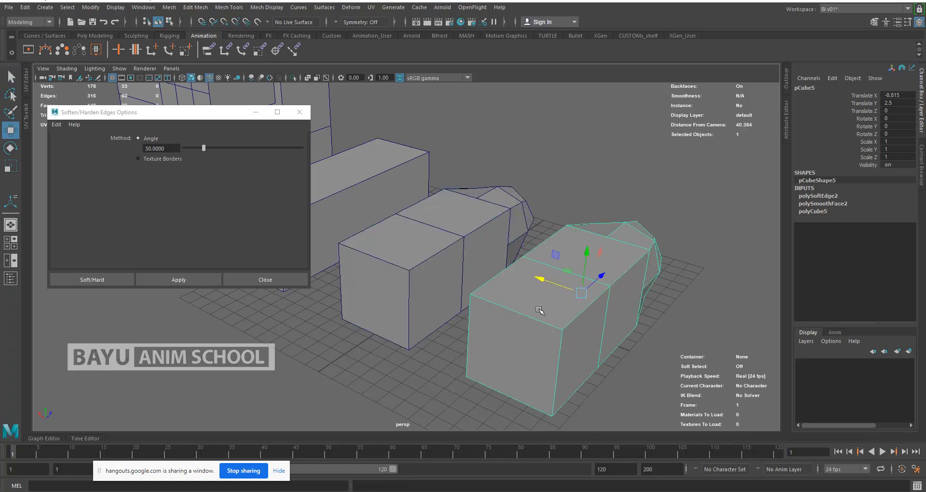
Smooth the entire duplicated box using exponential divisions with Division levels set to 1, and deselect it.
middle_click_drag(551, 263, 532, 245, "alt")
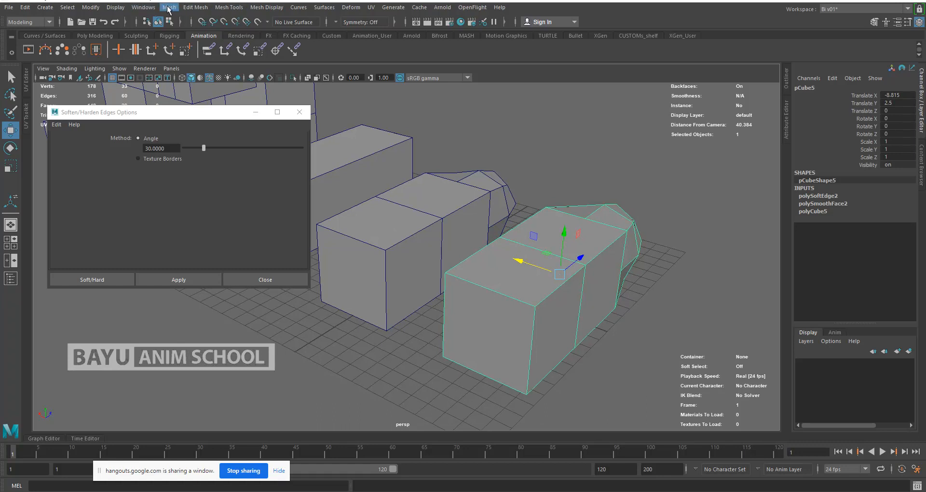
left_click(168, 8)
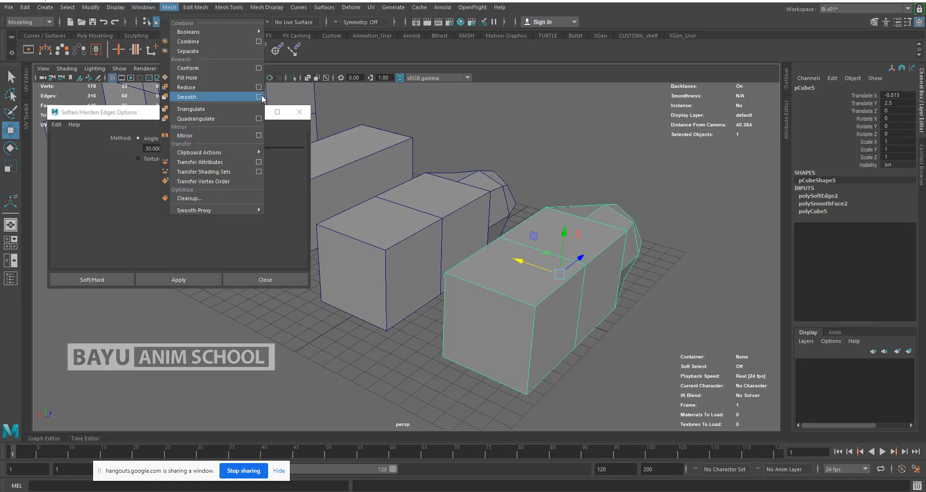
left_click(259, 97)
double_click(142, 188)
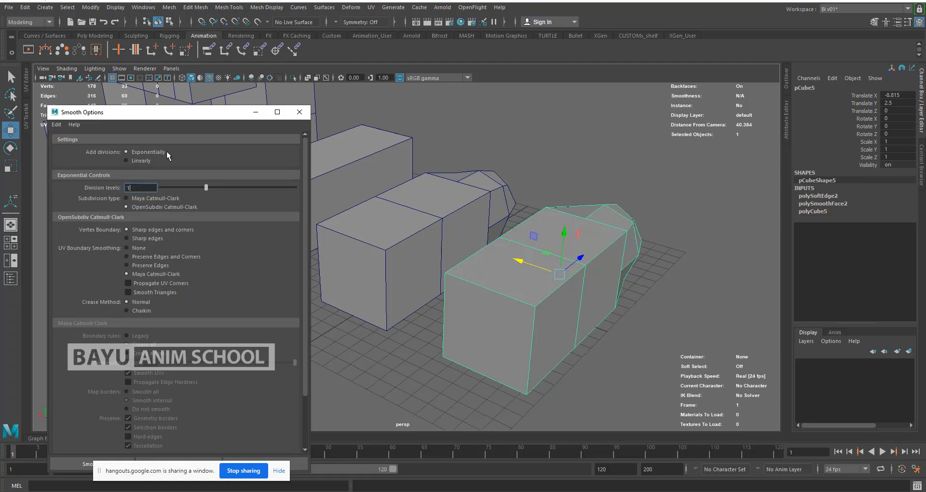
left_click_drag(171, 107, 176, 125)
left_click(100, 336)
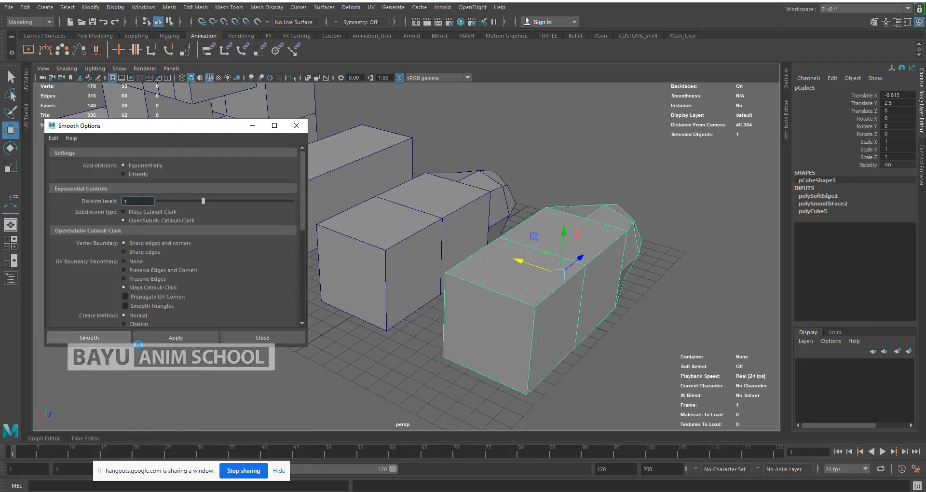
left_click(656, 324)
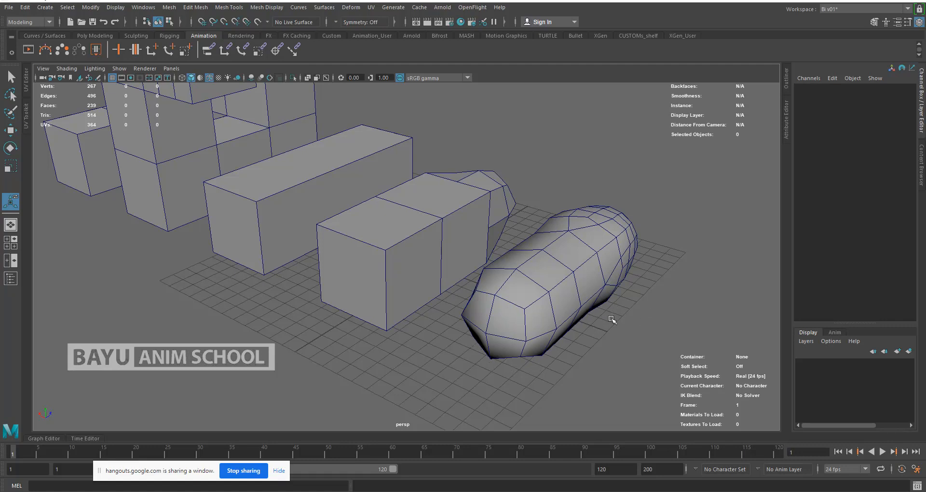
Apply Harden Edge to the fully smoothed copy and clear the selection.
left_click(551, 311)
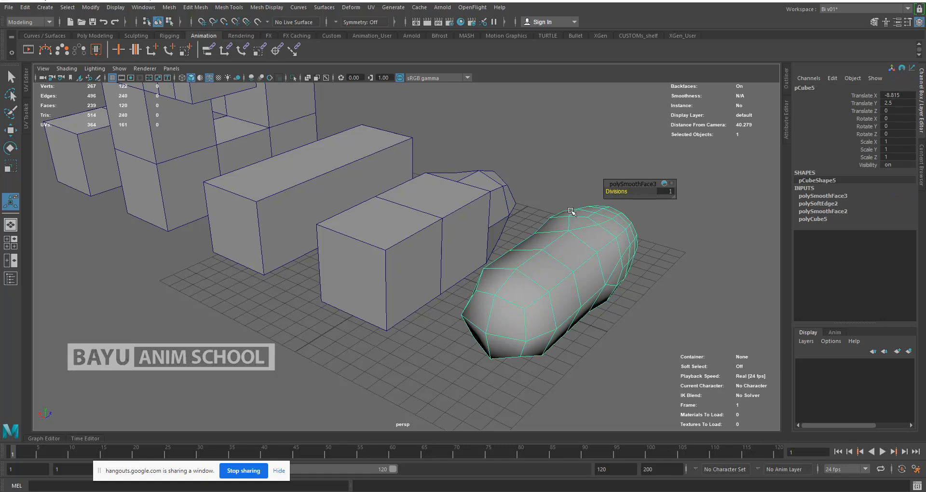
left_click(268, 7)
left_click(311, 85)
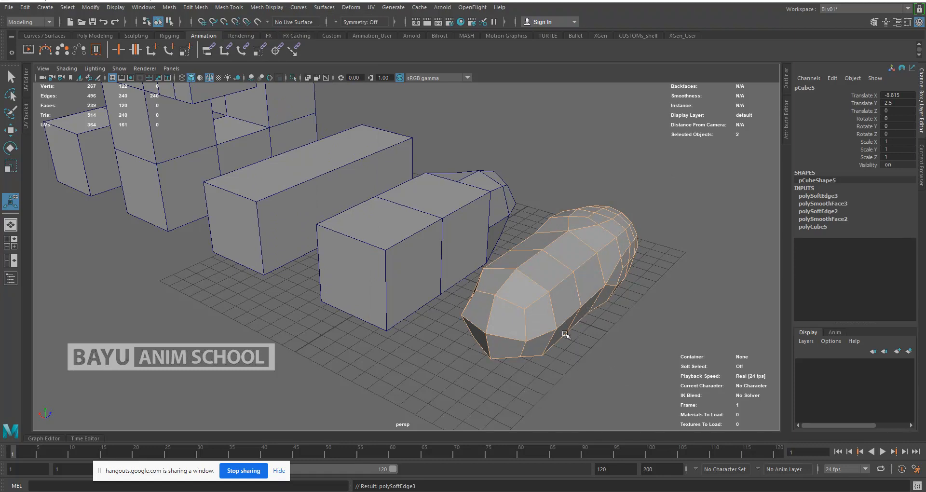
left_click(653, 319)
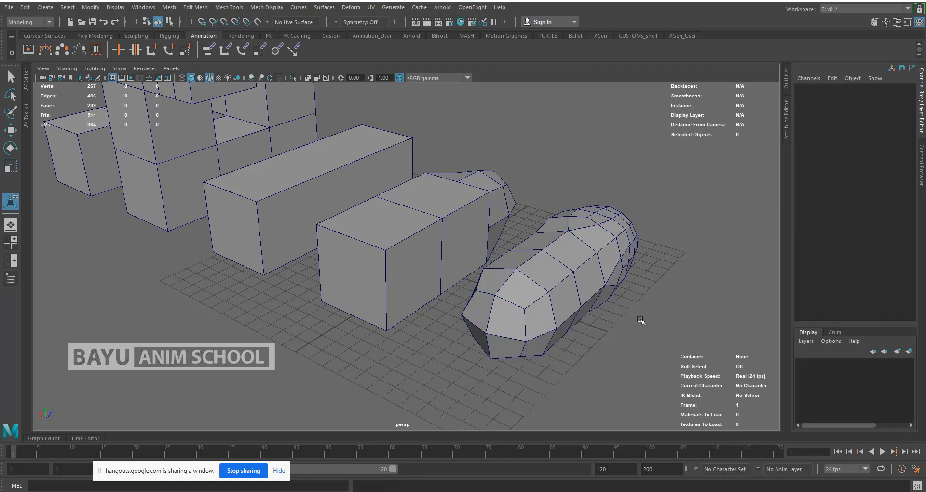
Select both the partly smoothed box and its fully smoothed copy and apply Soften Edge to them.
left_click_drag(599, 314, 567, 263, "alt")
left_click_drag(464, 369, 518, 326, "alt")
left_click_drag(634, 284, 602, 269, "alt")
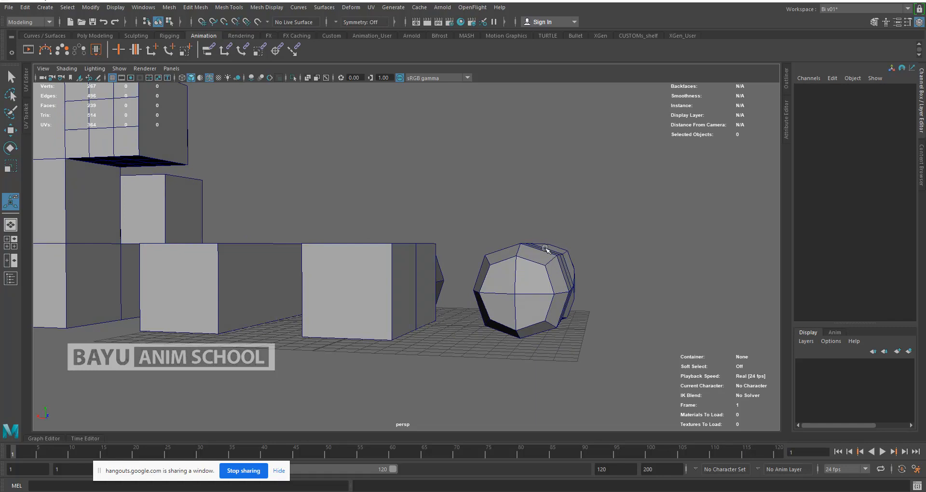
left_click_drag(615, 276, 595, 294, "alt")
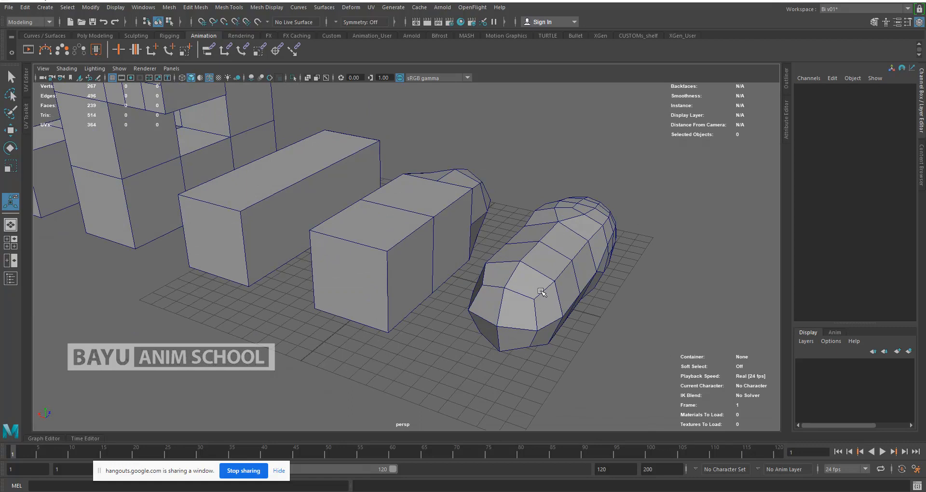
left_click(498, 288)
left_click(377, 248, "shift")
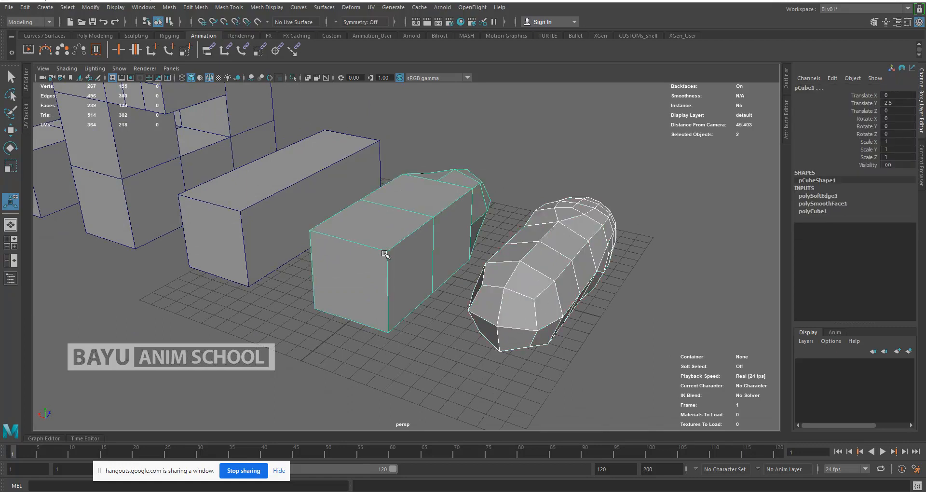
left_click(257, 7)
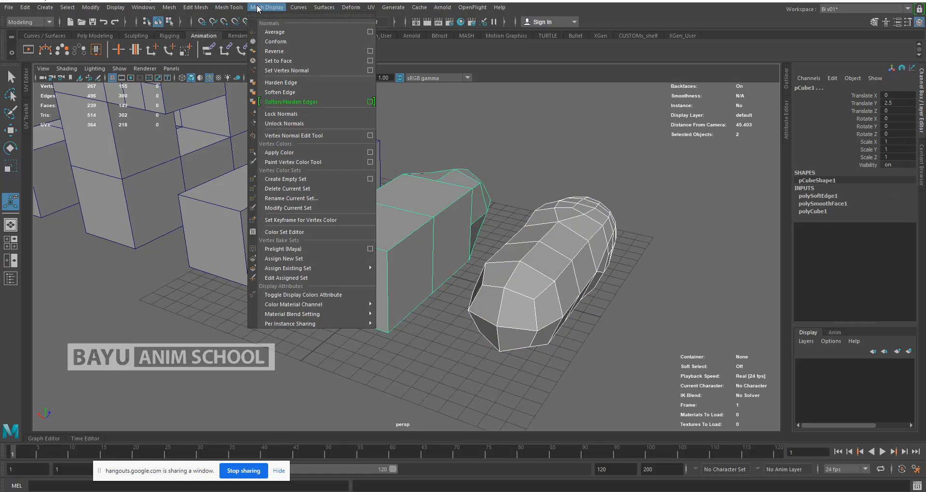
left_click(296, 91)
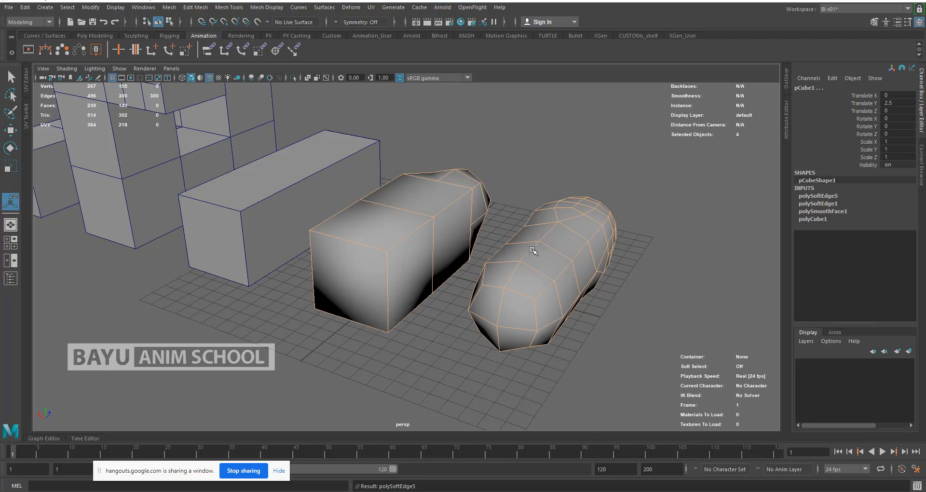
left_click_drag(631, 308, 511, 288, "alt")
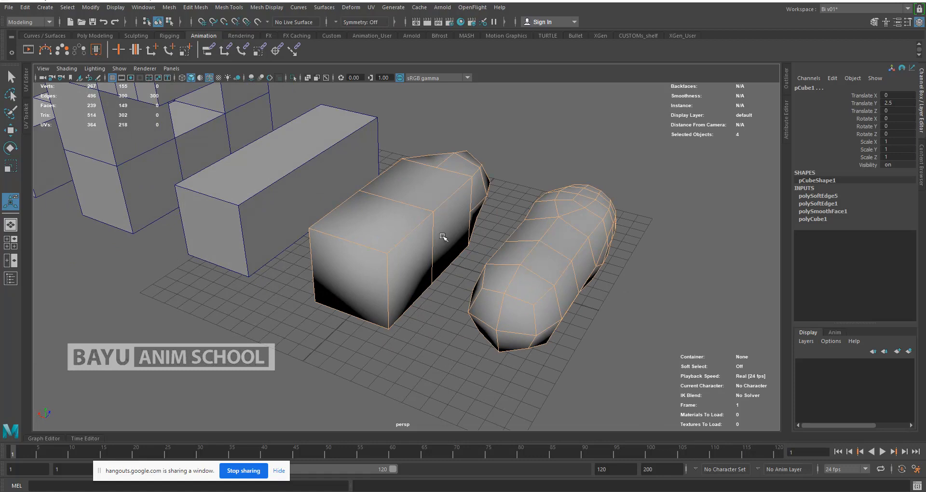
Return the two softened meshes to object mode and select only the partly smoothed box.
right_click(533, 123)
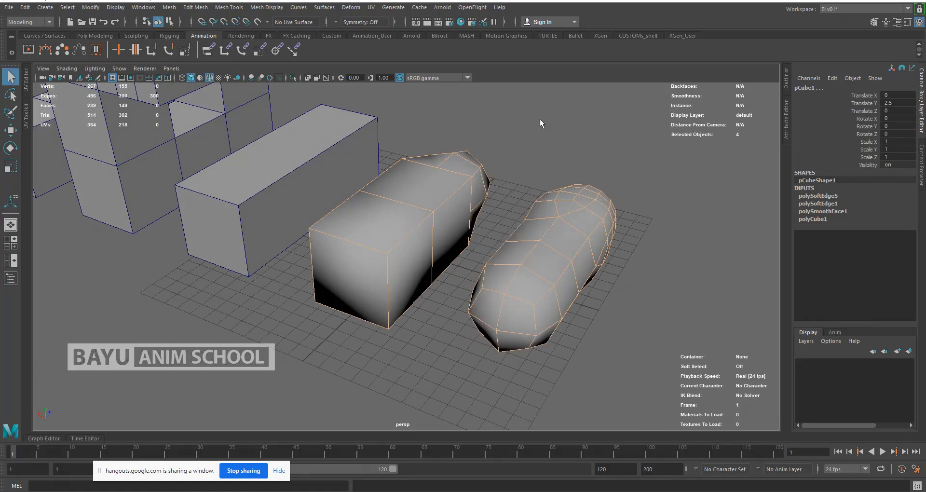
left_click(553, 149)
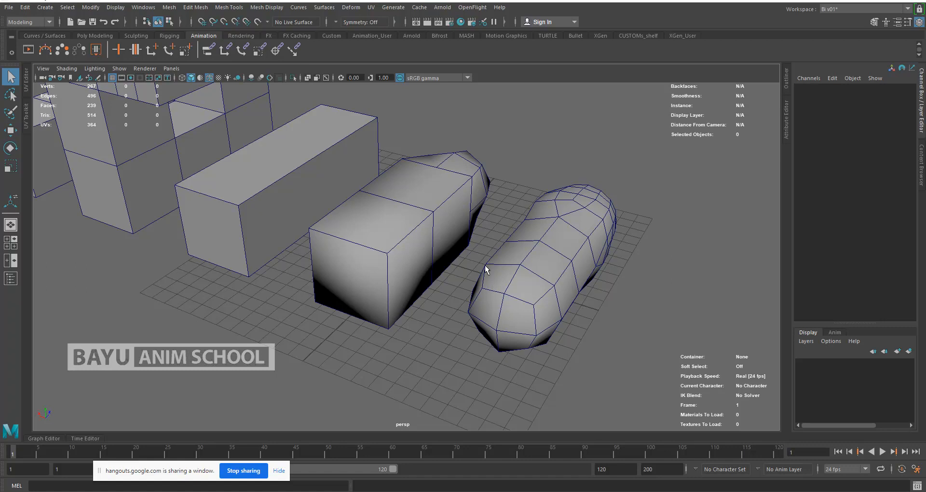
left_click(414, 235)
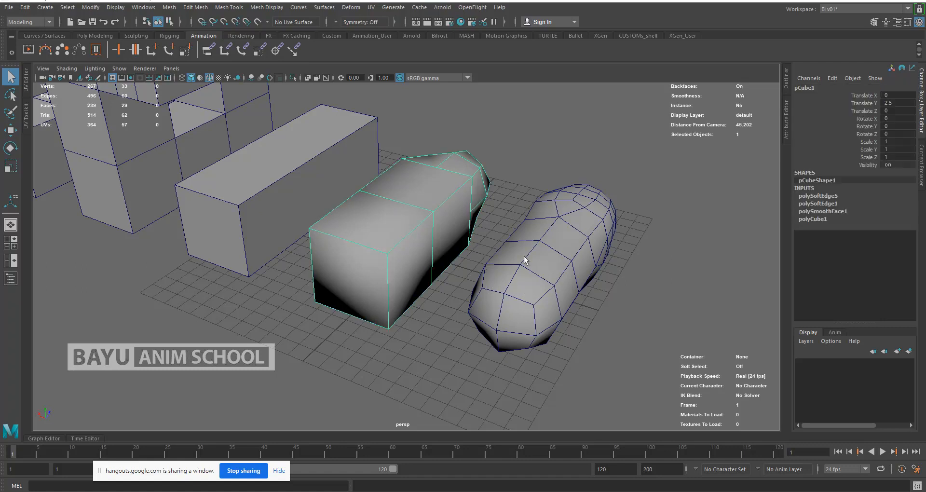
Duplicate the fully smoothed box and move the copy along X to about -17.19, beside the original.
left_click(550, 273)
middle_click_drag(603, 291, 481, 261, "alt")
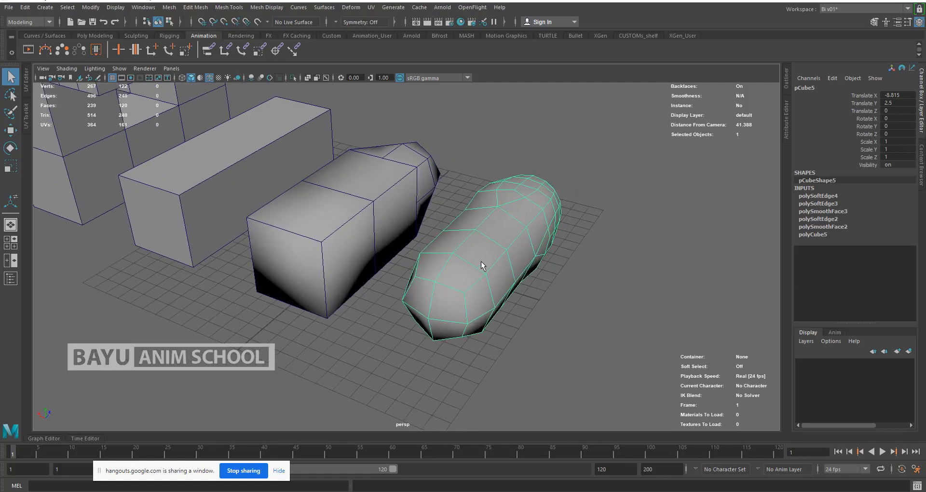
left_click(25, 7)
left_click(80, 156)
key("w")
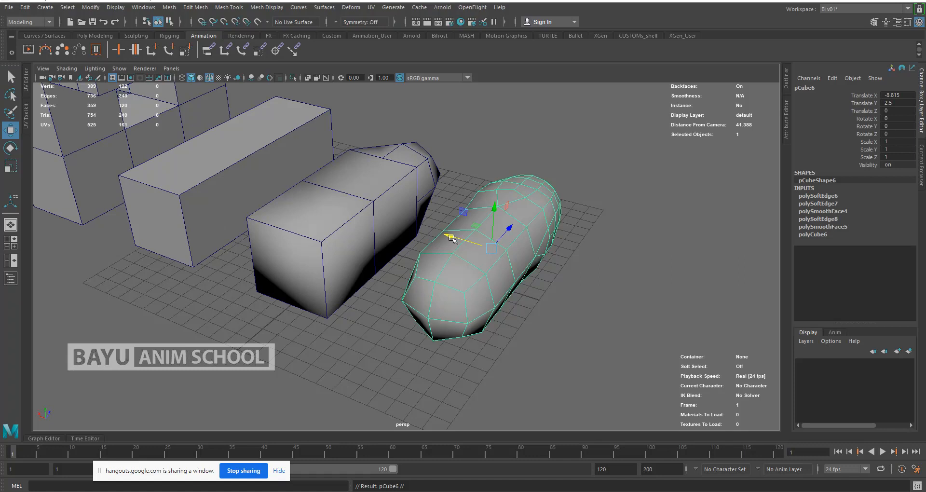
left_click_drag(488, 264, 636, 319)
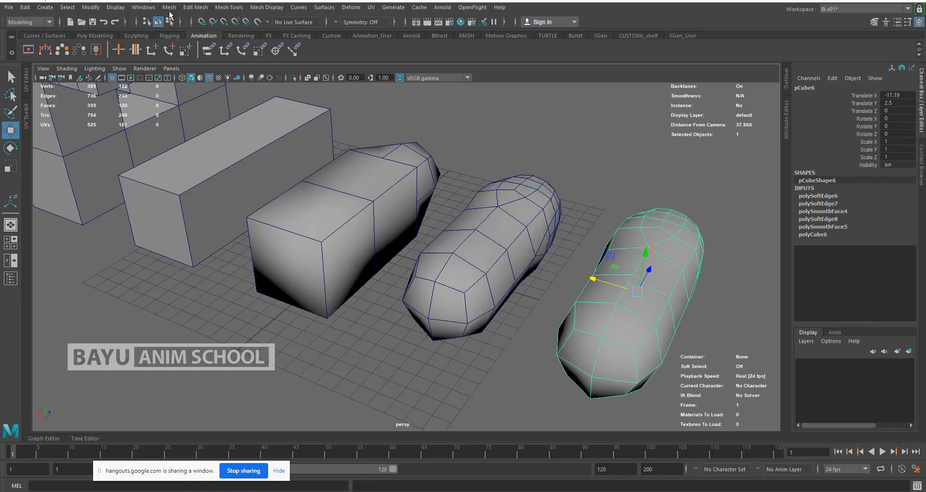
Smooth the new copy again with exponential divisions at level 1, return to object mode and deselect it.
left_click(170, 7)
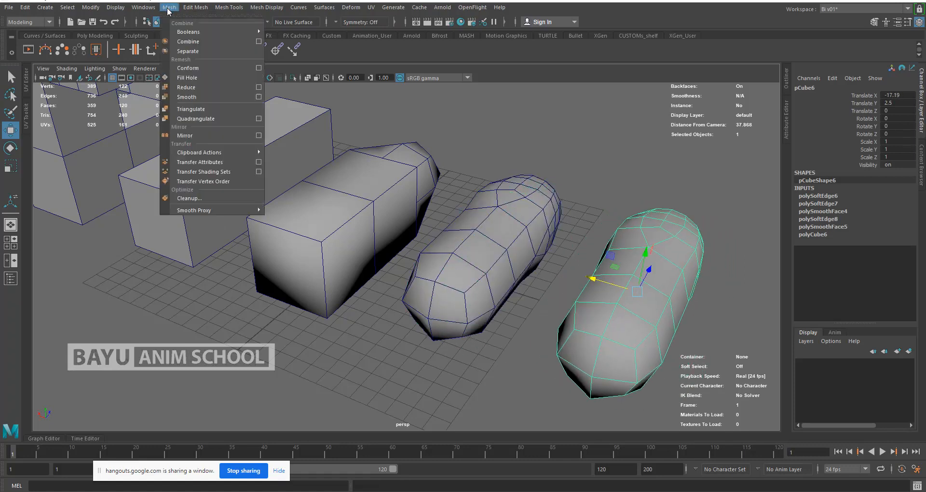
left_click(213, 95)
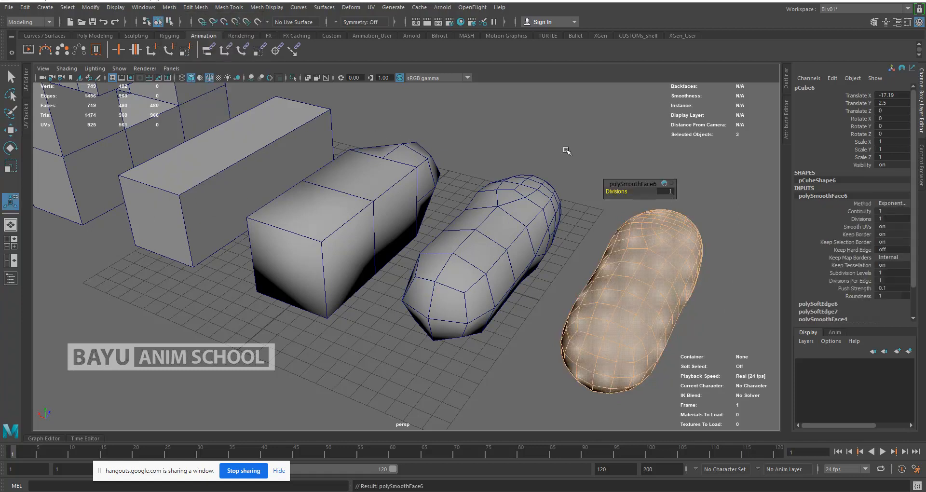
mouse_move(567, 128)
right_mouse_down()
mouse_move(579, 124)
mouse_move(556, 132)
right_mouse_up()
left_click(579, 164)
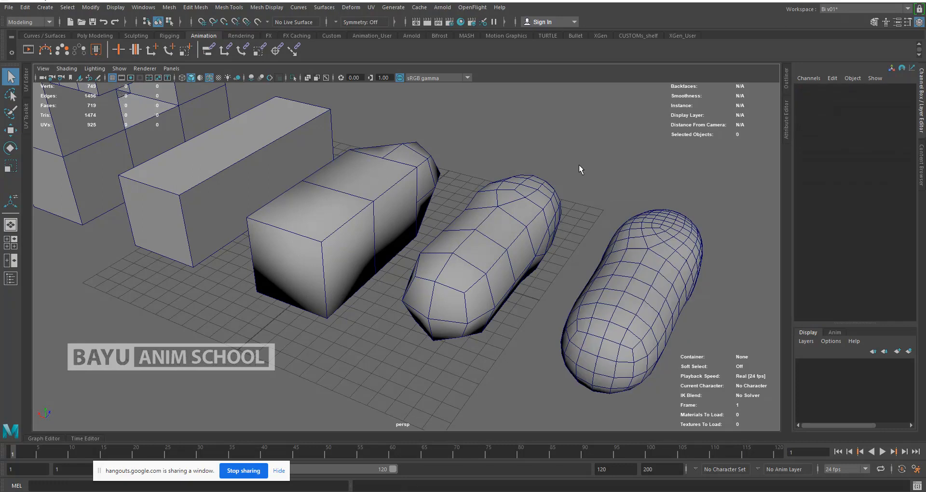
Move the twice-smoothed copy slightly toward the other meshes, to about -16.7 on X.
key("w")
left_click(663, 290)
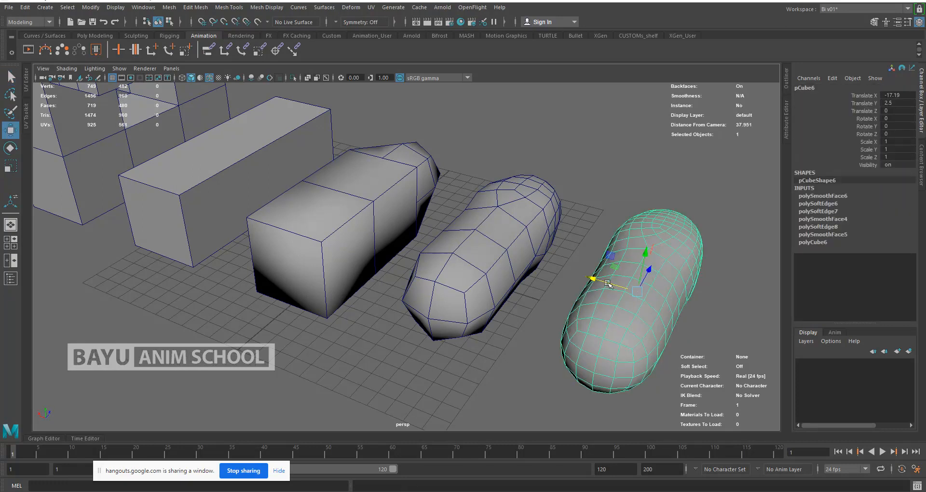
left_click_drag(592, 279, 572, 273)
left_click_drag(584, 195, 590, 195, "alt")
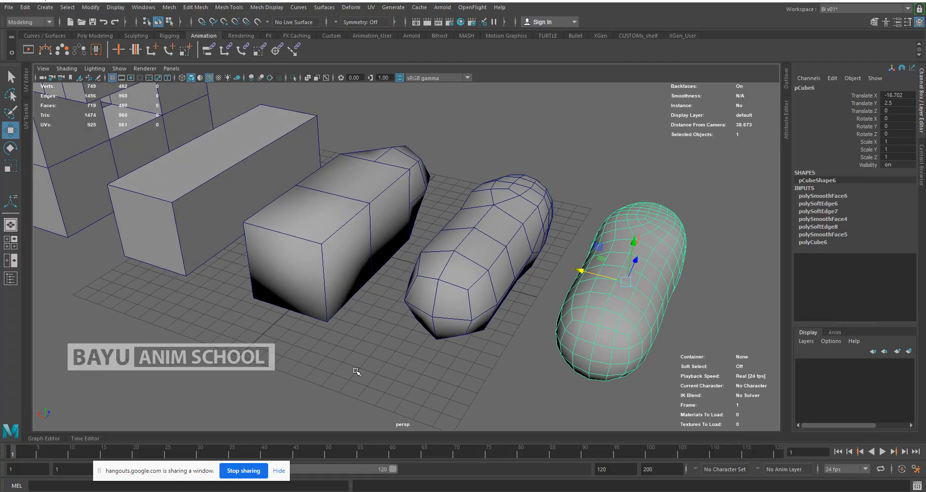
Select the partly smoothed, fully smoothed and twice-smoothed meshes, apply Harden Edge to them and clear the selection.
left_click_drag(279, 382, 591, 252)
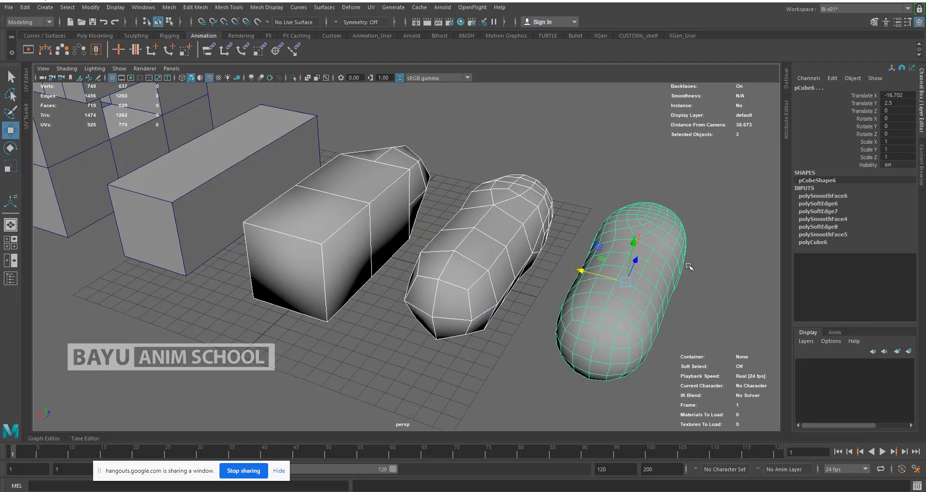
left_click(266, 7)
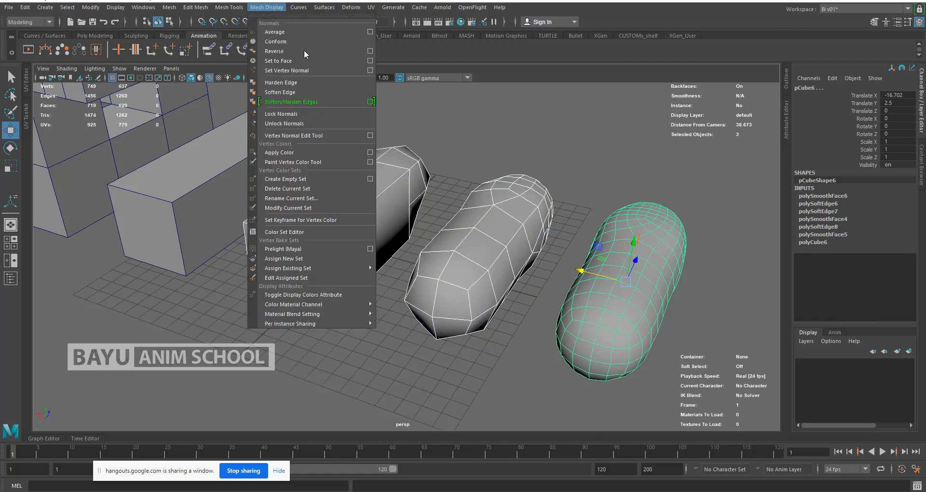
left_click(293, 83)
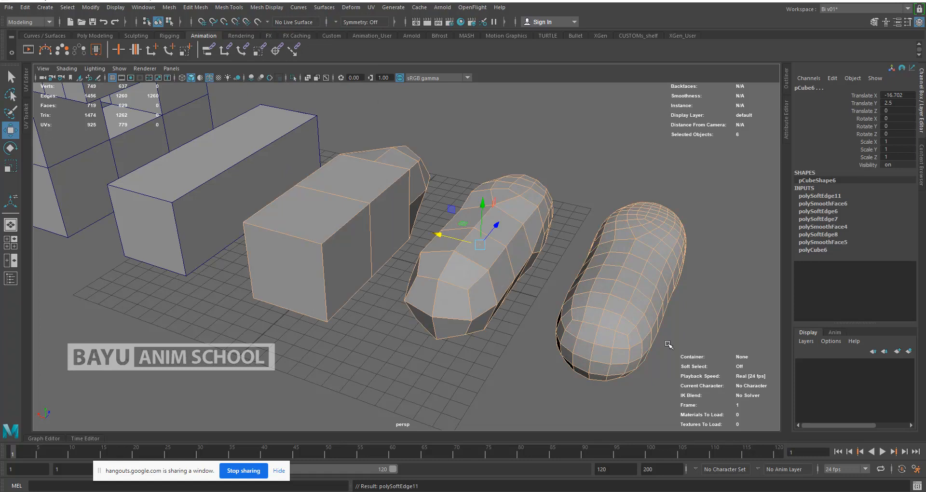
left_click(638, 369)
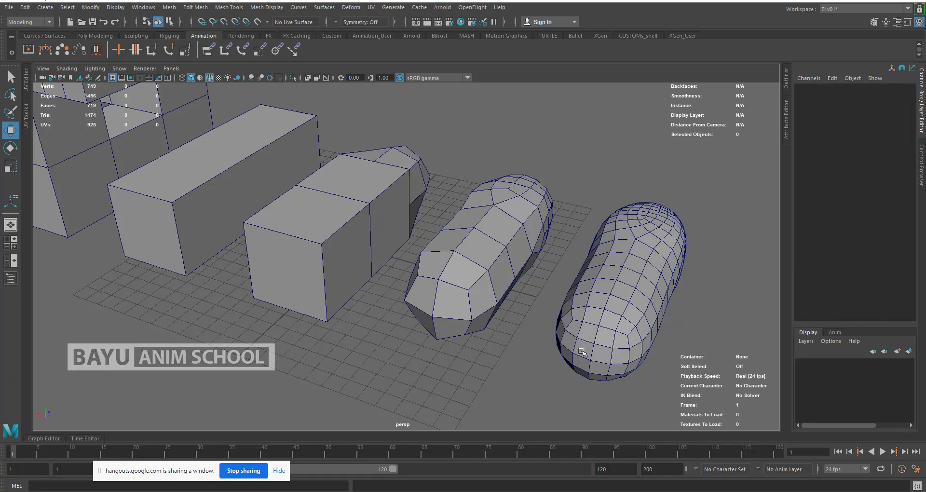
Reselect the three smoothed meshes and apply Soften Edge to all of them.
left_click(302, 254)
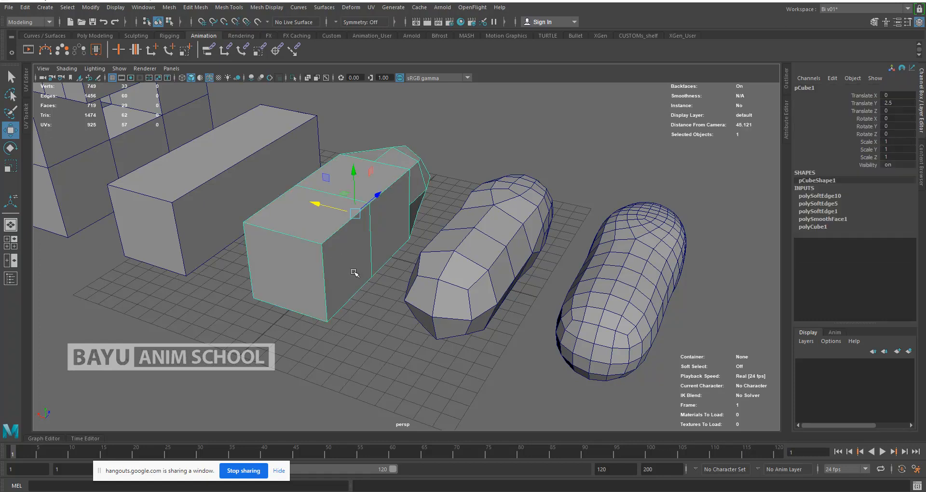
left_click(464, 275)
left_click_drag(548, 314, 580, 282)
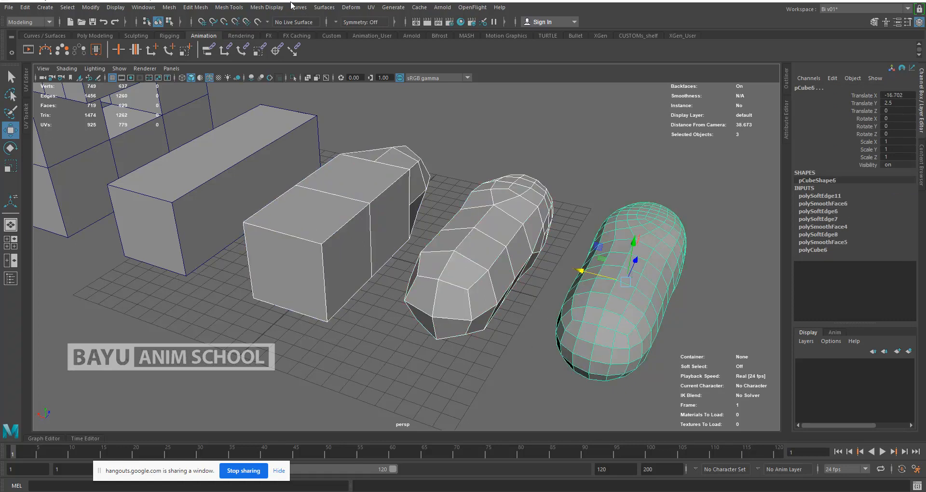
left_click(273, 9)
left_click(300, 88)
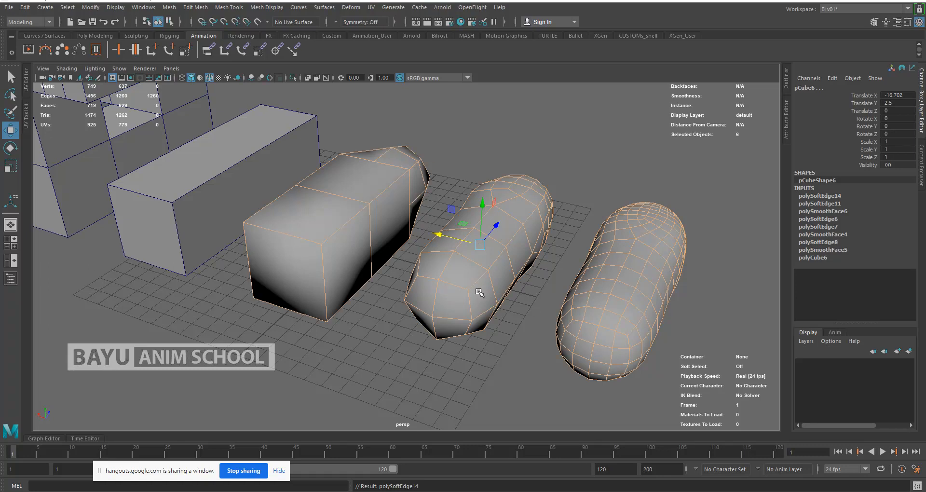
Open the Soften/Harden Edges options and apply an angle of 30 to the three selected meshes.
left_click(257, 11)
left_click(370, 102)
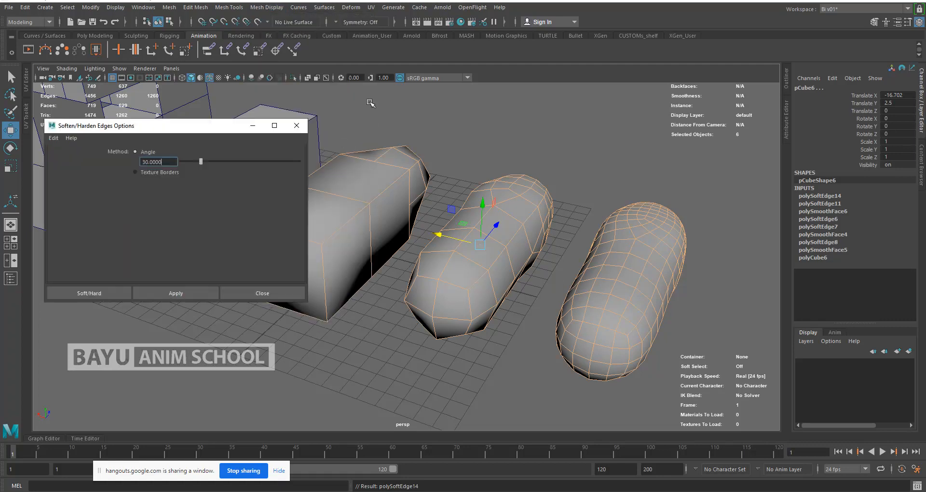
left_click(183, 295)
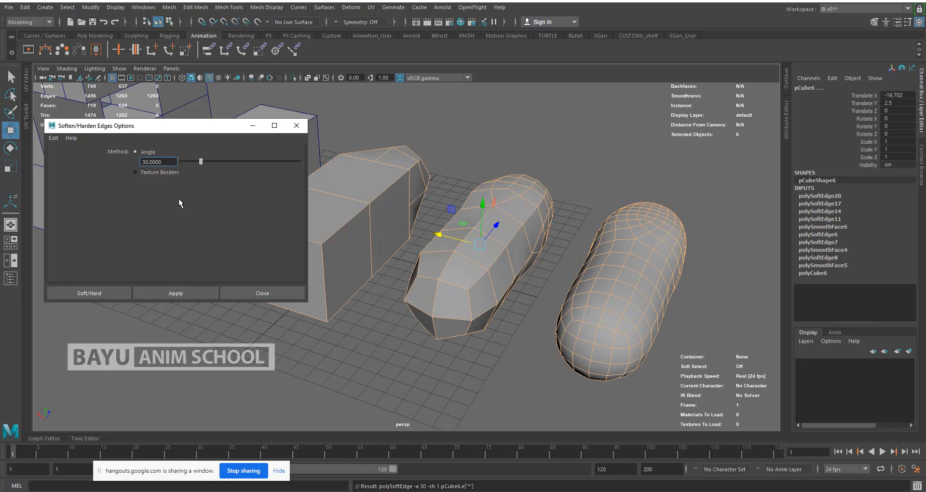
Reapply Soften/Harden Edges to the three meshes with an angle of 90, and again with 130.
double_click(169, 162)
type("5")
left_click(176, 293)
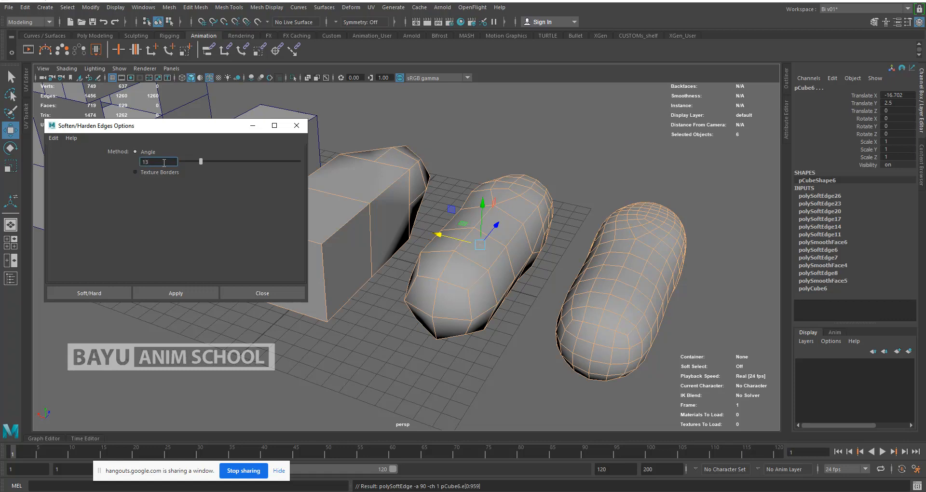
left_click(176, 293)
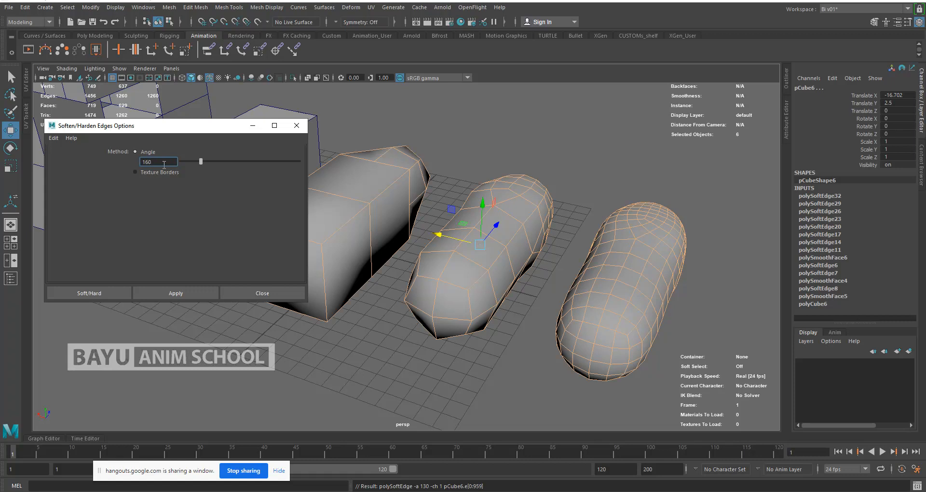
Apply Soften/Harden Edges to the three meshes with an angle of 160, and enter 180 as the next angle.
left_click(188, 295)
left_click(187, 293)
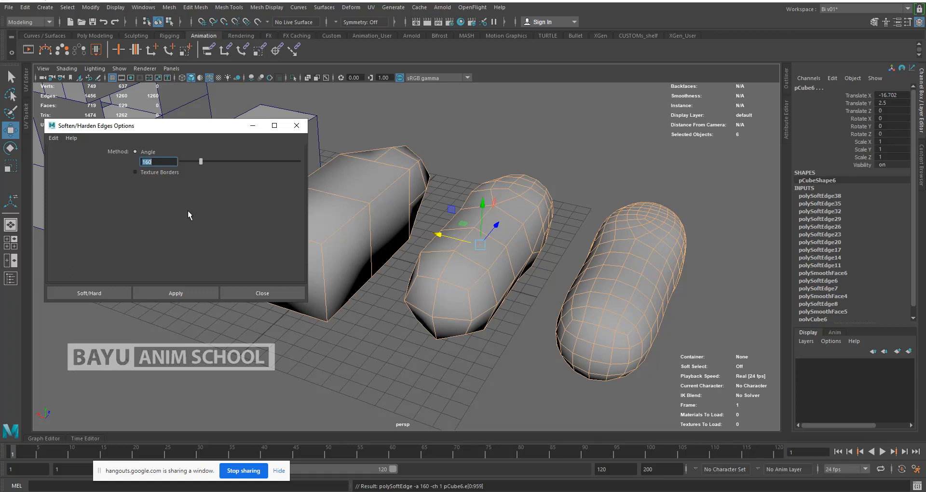
type("180")
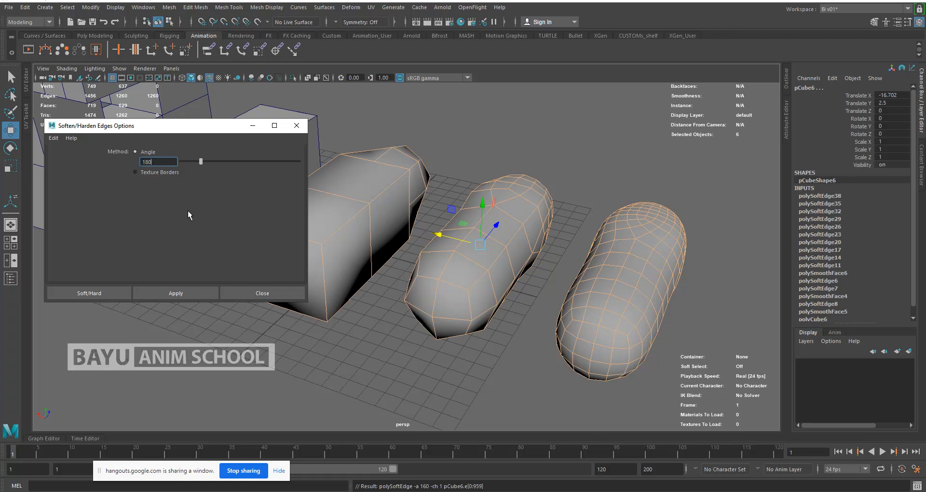